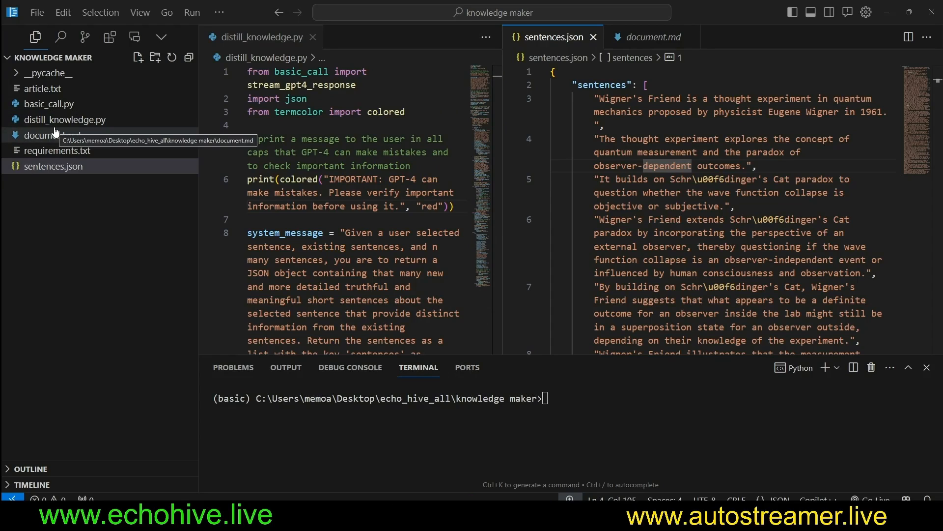
# Review the Wigner's Friend sentences.json, article.txt and rendered document.md, then close the preview
pyautogui.moveTo(623, 98)
pyautogui.mouseDown()
pyautogui.moveTo(605, 127)
pyautogui.moveTo(667, 165)
pyautogui.mouseUp()
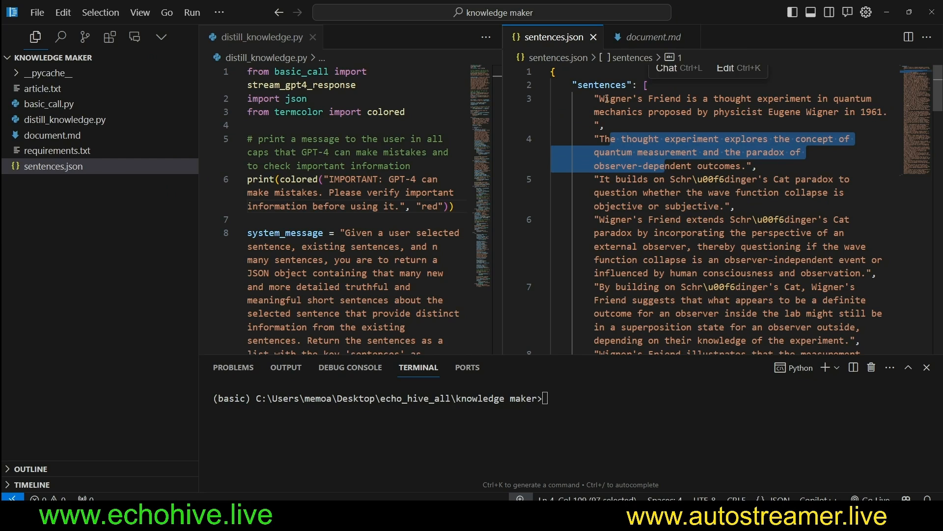
pyautogui.press('Escape')
pyautogui.scroll(-3, 663, 230)
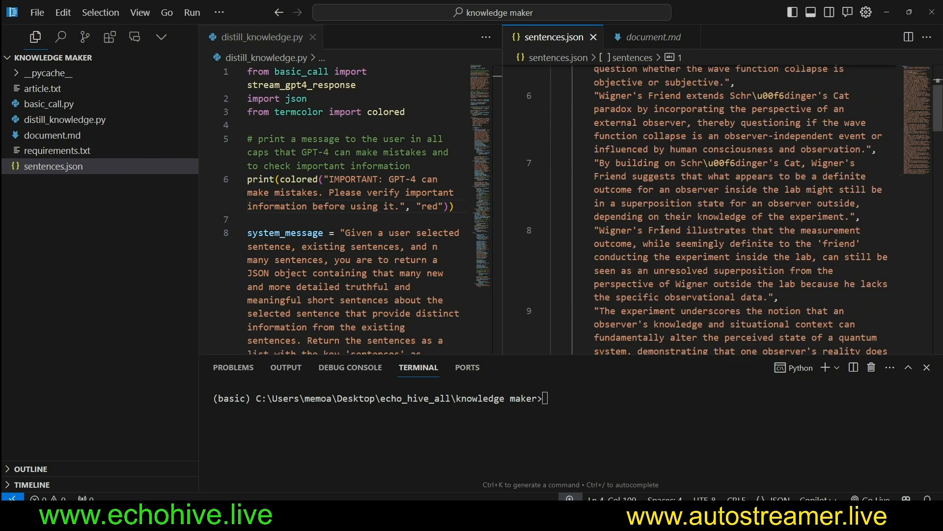
pyautogui.scroll(3, 662, 230)
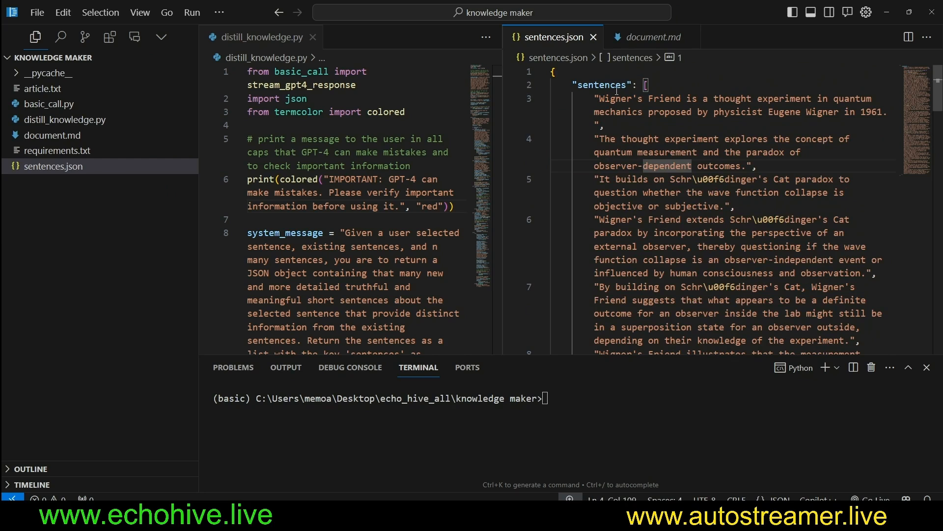
pyautogui.scroll(-3, 684, 259)
pyautogui.scroll(-2, 684, 260)
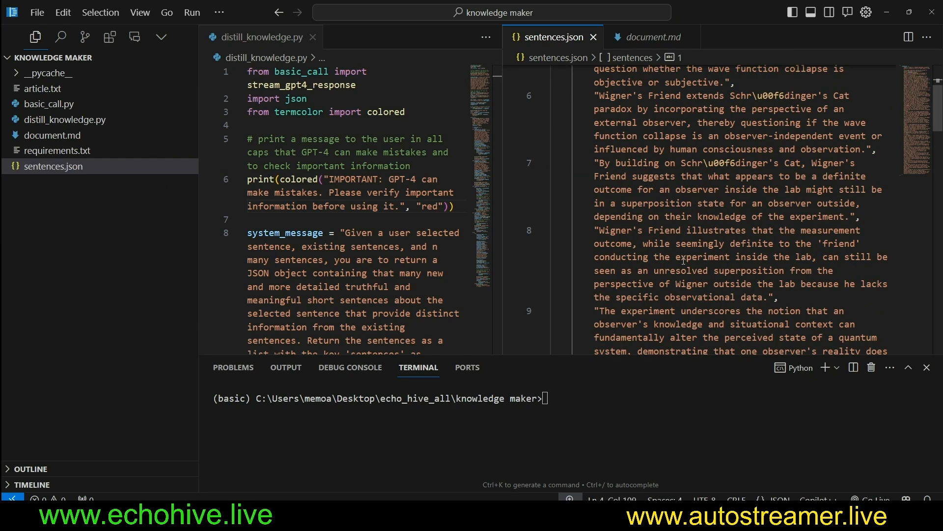
pyautogui.scroll(-3, 684, 260)
pyautogui.scroll(-2, 684, 260)
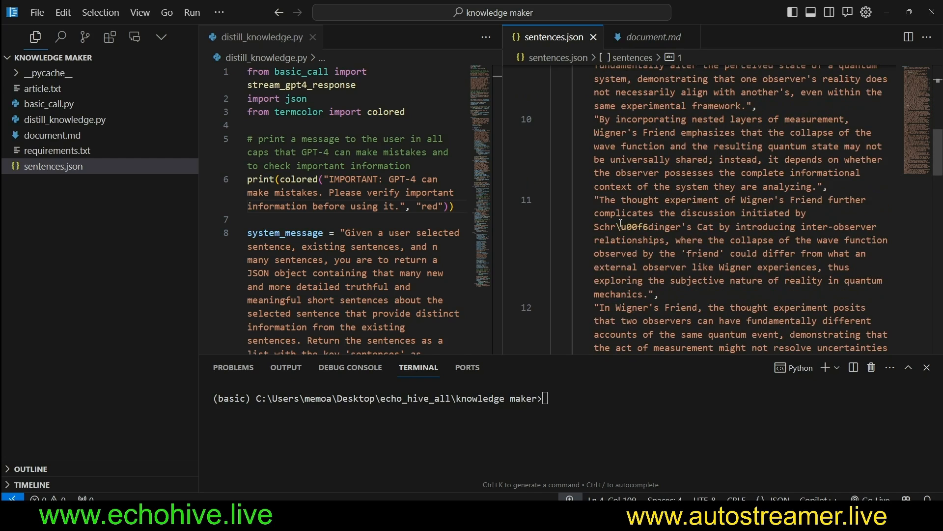
pyautogui.moveTo(619, 223); pyautogui.dragTo(700, 289)
pyautogui.scroll(5, 701, 289)
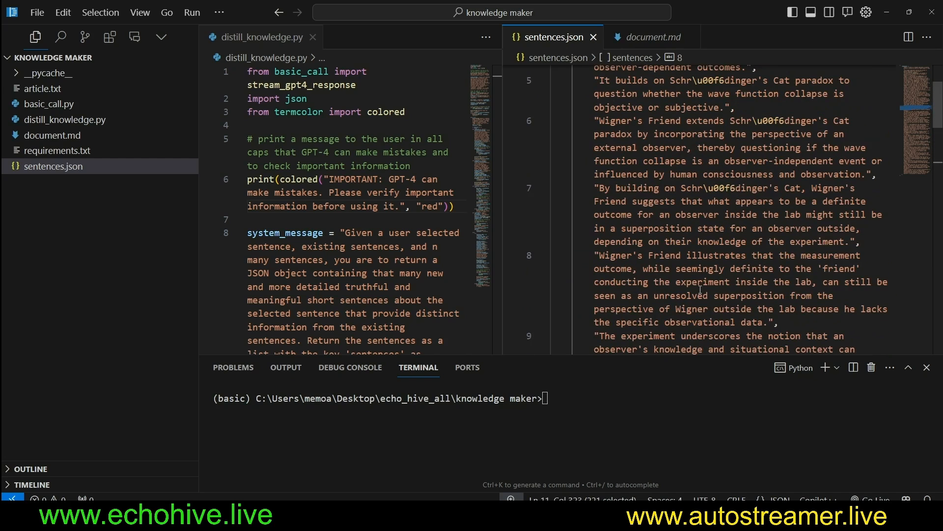
pyautogui.scroll(5, 689, 281)
pyautogui.click(42, 89)
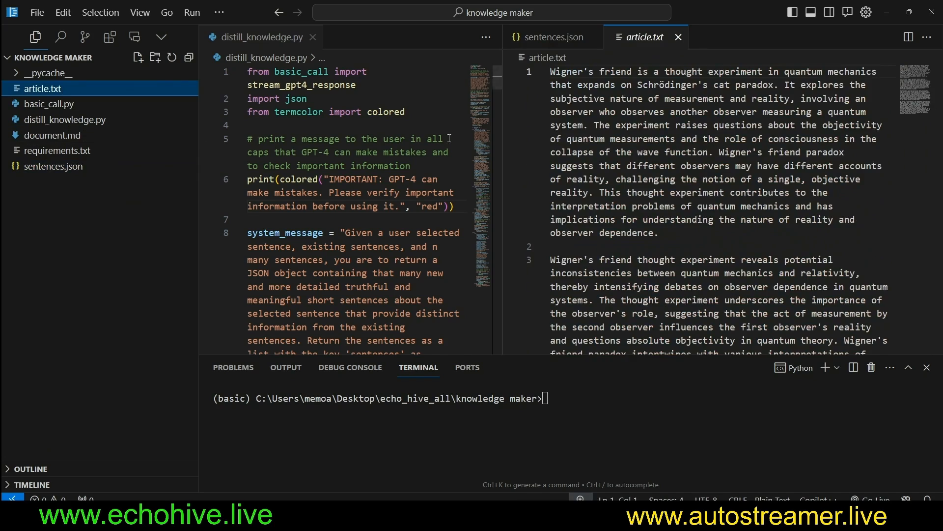
pyautogui.scroll(-5, 721, 203)
pyautogui.scroll(-5, 721, 204)
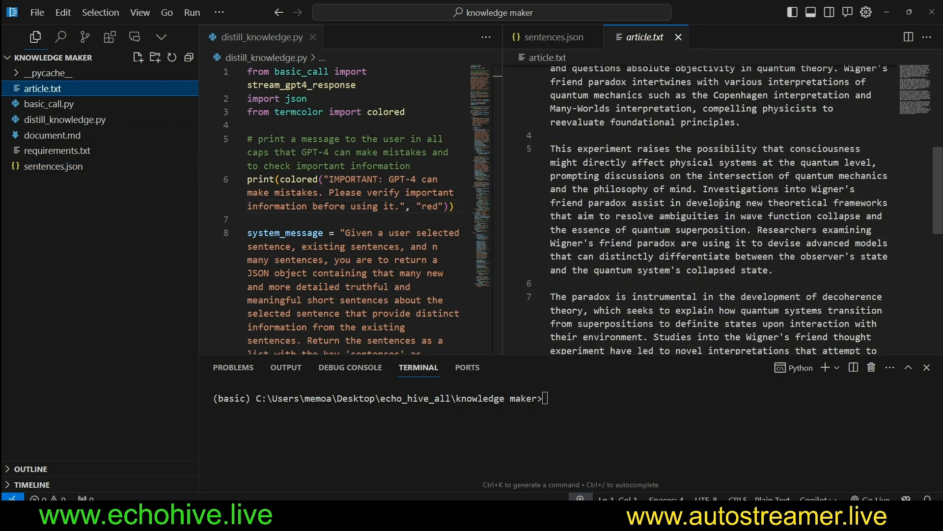
pyautogui.scroll(-5, 721, 203)
pyautogui.click(51, 135)
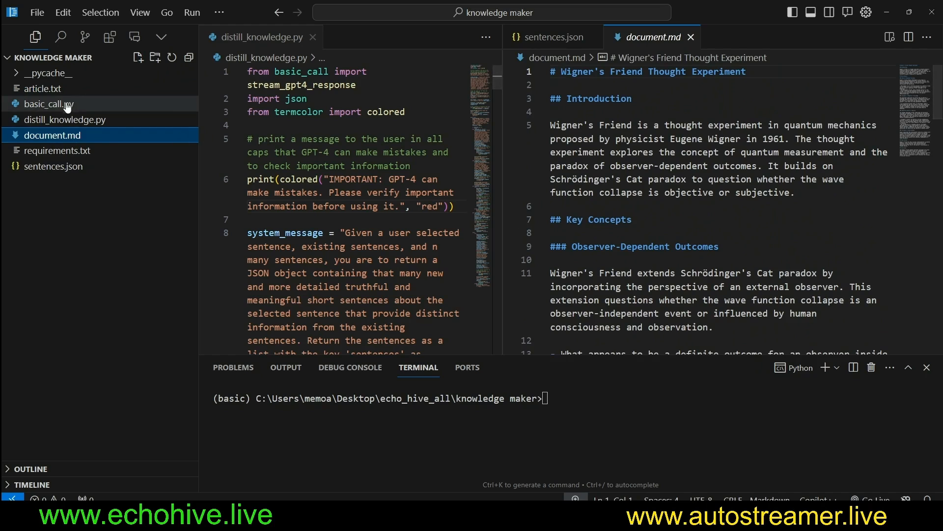
pyautogui.hotkey('ctrl', 'shift', 'v')
pyautogui.scroll(-3, 703, 254)
pyautogui.scroll(-5, 702, 254)
pyautogui.scroll(-5, 702, 254)
pyautogui.scroll(-5, 703, 254)
pyautogui.scroll(-5, 703, 255)
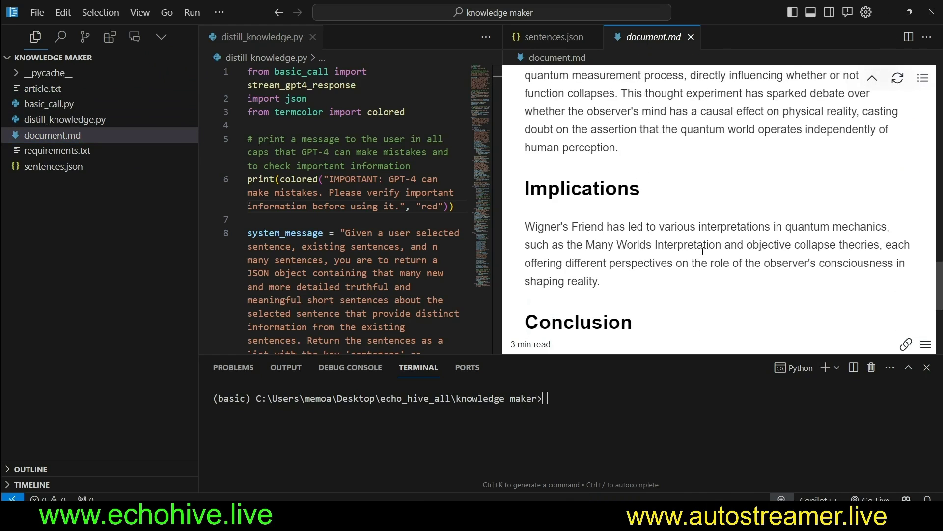
pyautogui.click(691, 37)
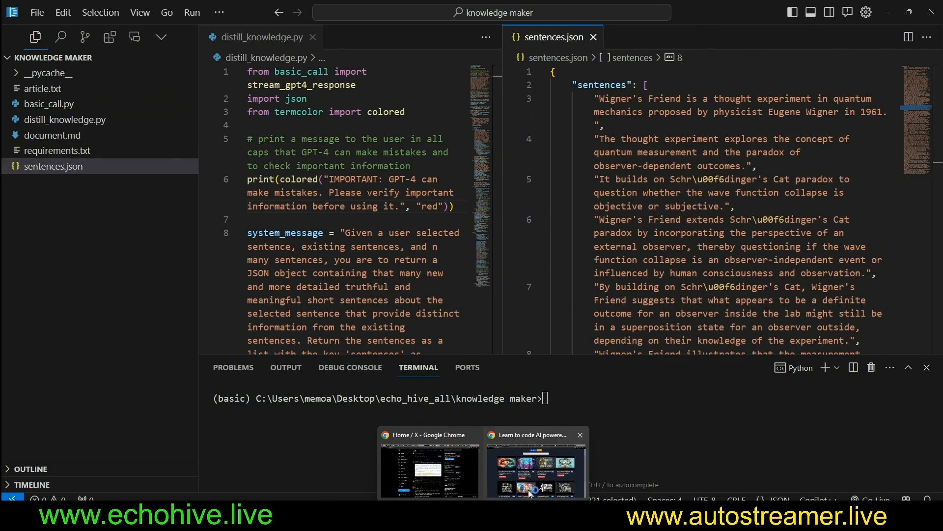
pyautogui.click(542, 472)
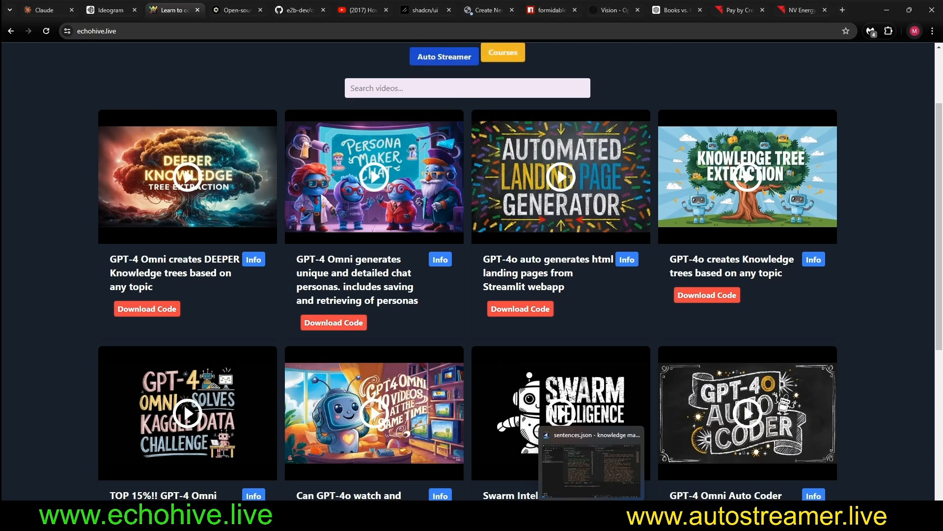
pyautogui.click(591, 460)
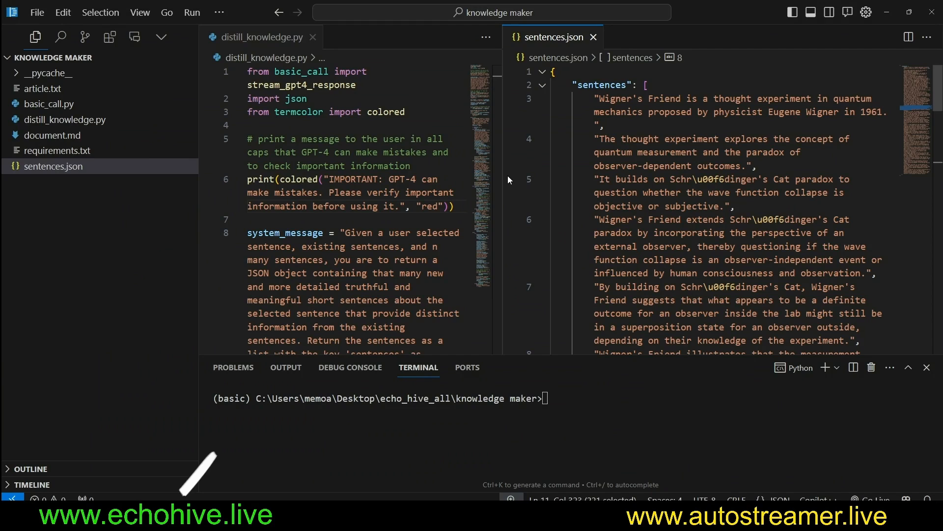
pyautogui.moveTo(503, 179); pyautogui.dragTo(528, 179)
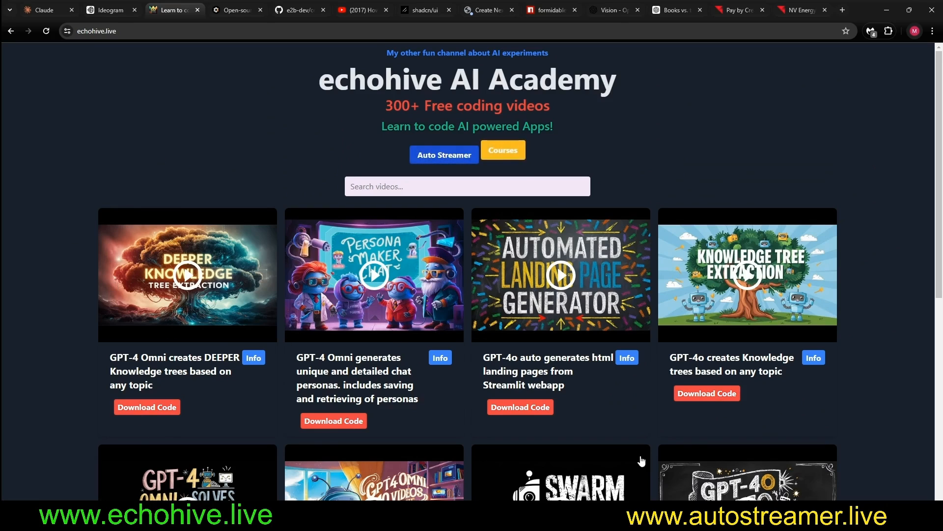
# Return to the knowledge maker window and run distill_knowledge.py as the active script
pyautogui.click(583, 472)
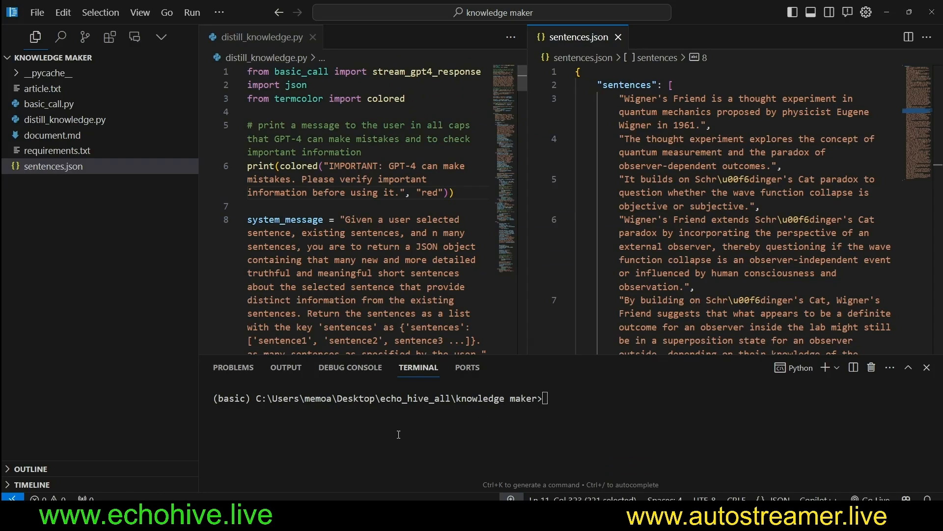
pyautogui.moveTo(527, 142); pyautogui.dragTo(573, 143)
pyautogui.click(416, 253)
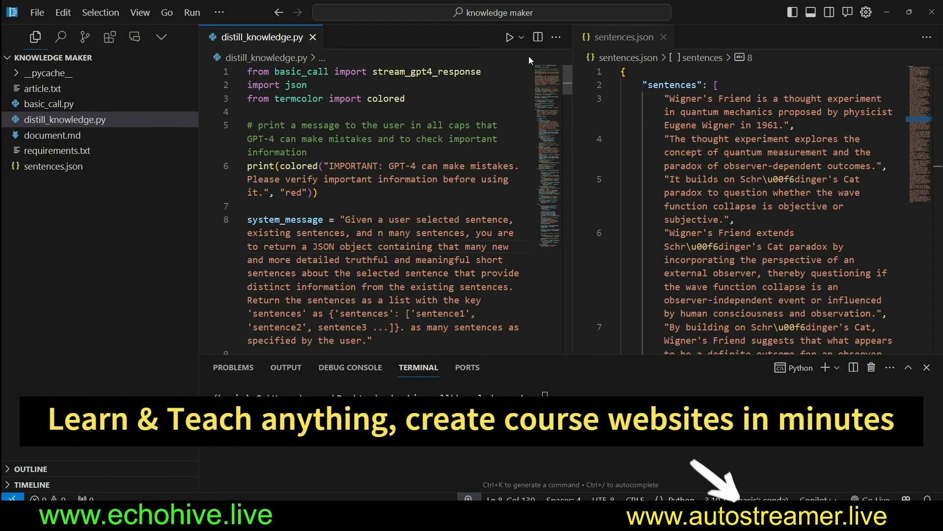
pyautogui.click(509, 37)
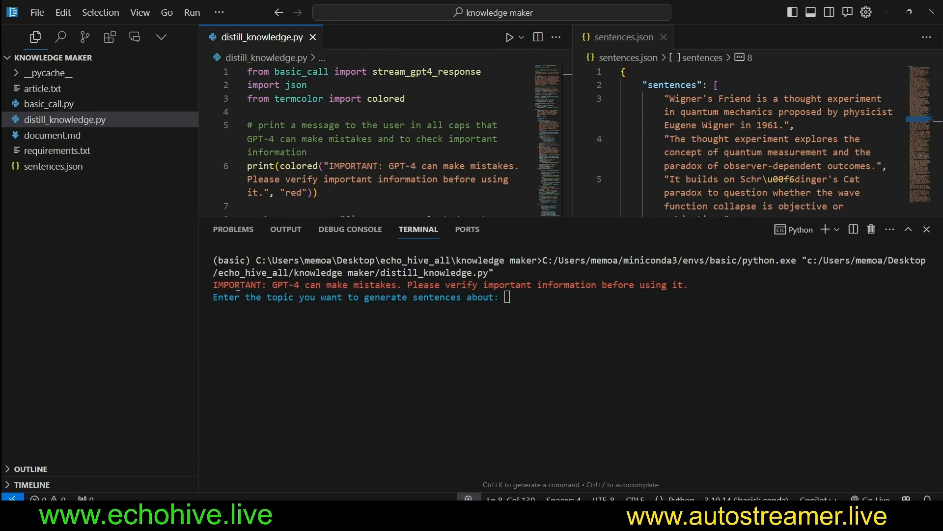
# Read the GPT-4 verification warning, then submit 'fine structure constant' as the topic
pyautogui.moveTo(223, 285); pyautogui.dragTo(646, 285)
pyautogui.click(313, 288)
pyautogui.moveTo(424, 284); pyautogui.dragTo(666, 284)
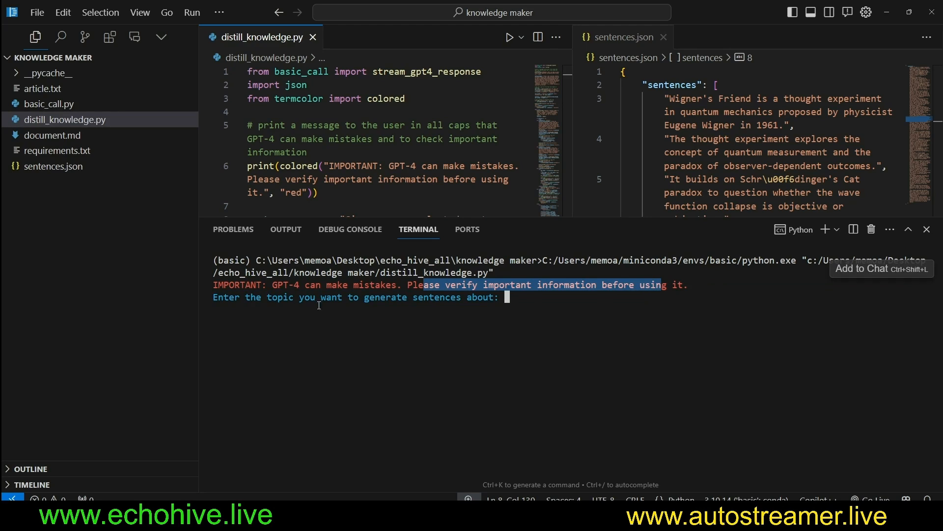
pyautogui.click(384, 310)
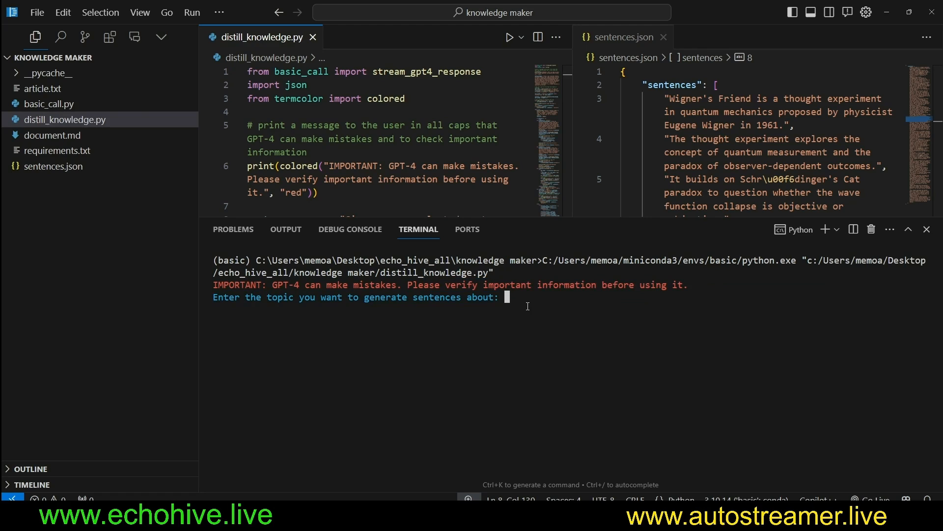
pyautogui.write('fine structure constant')
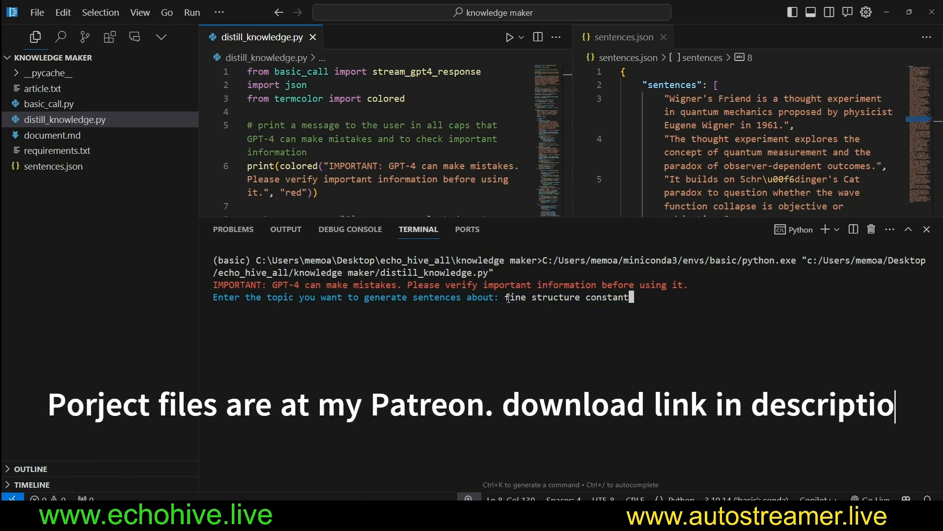
pyautogui.moveTo(506, 298); pyautogui.dragTo(640, 302)
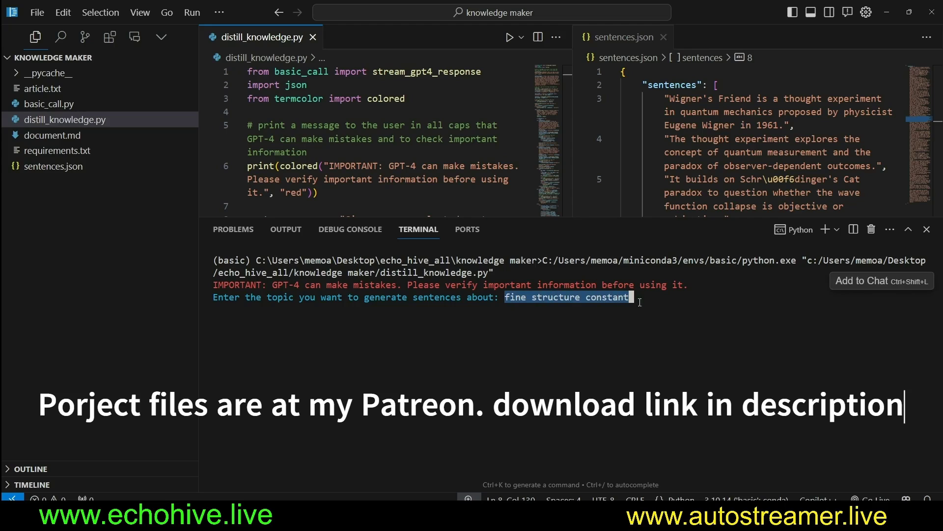
pyautogui.click(648, 305)
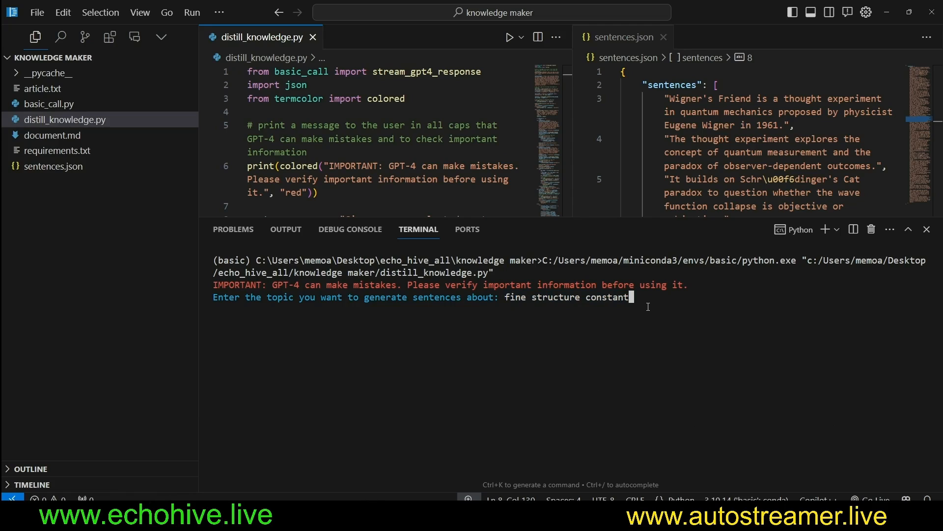
pyautogui.press('Return')
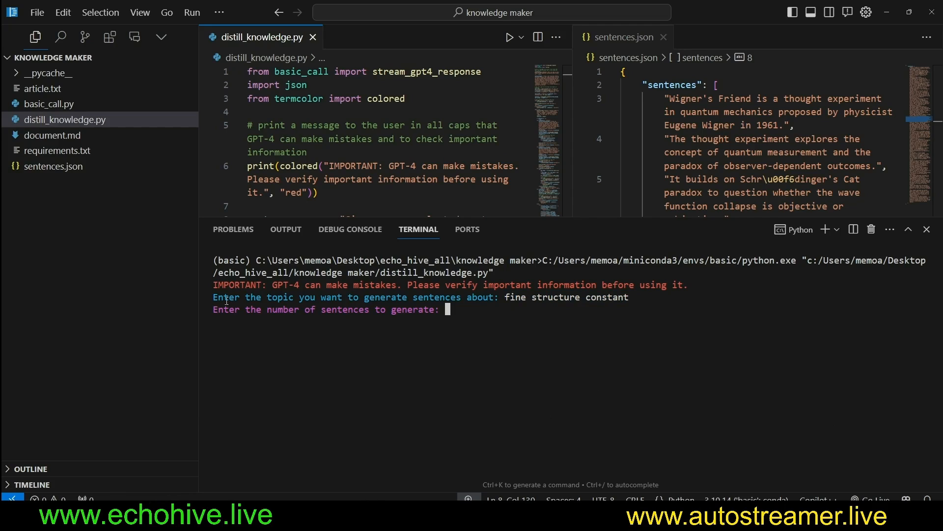
# Read the three generated fine structure constant sentences in the terminal output
pyautogui.moveTo(227, 310); pyautogui.dragTo(346, 310)
pyautogui.click(431, 325)
pyautogui.write('3')
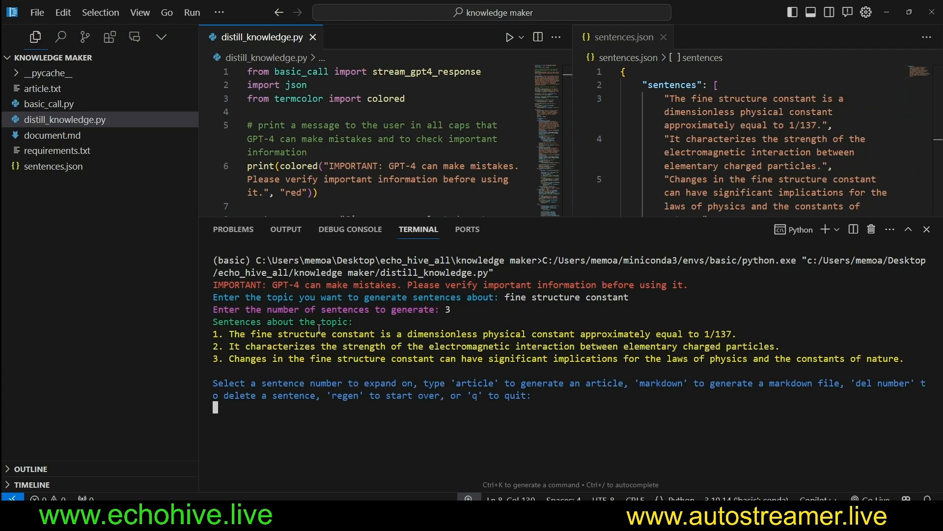
pyautogui.moveTo(221, 335); pyautogui.dragTo(370, 359)
# Check that sentences.json now holds the three new sentences in its array
pyautogui.click(753, 124)
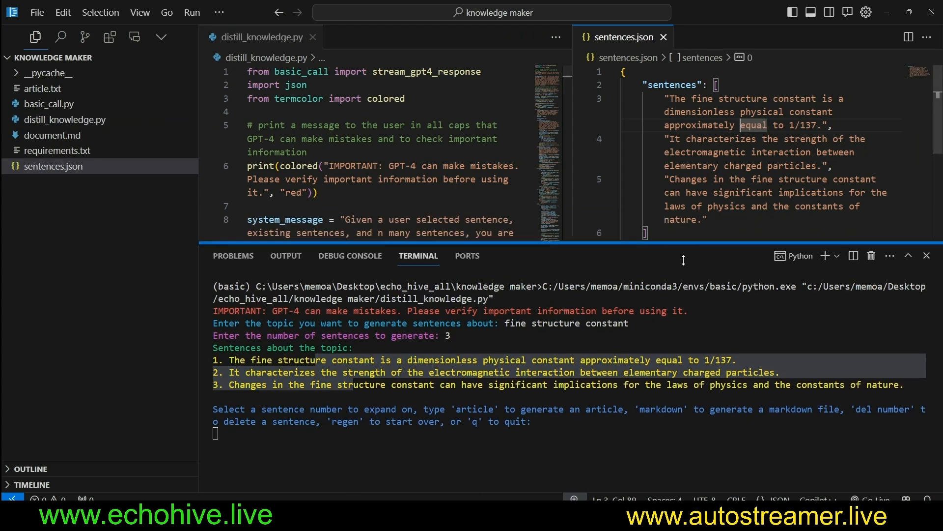
pyautogui.moveTo(567, 219); pyautogui.dragTo(568, 325)
pyautogui.doubleClick(680, 218)
pyautogui.moveTo(705, 219); pyautogui.dragTo(667, 98)
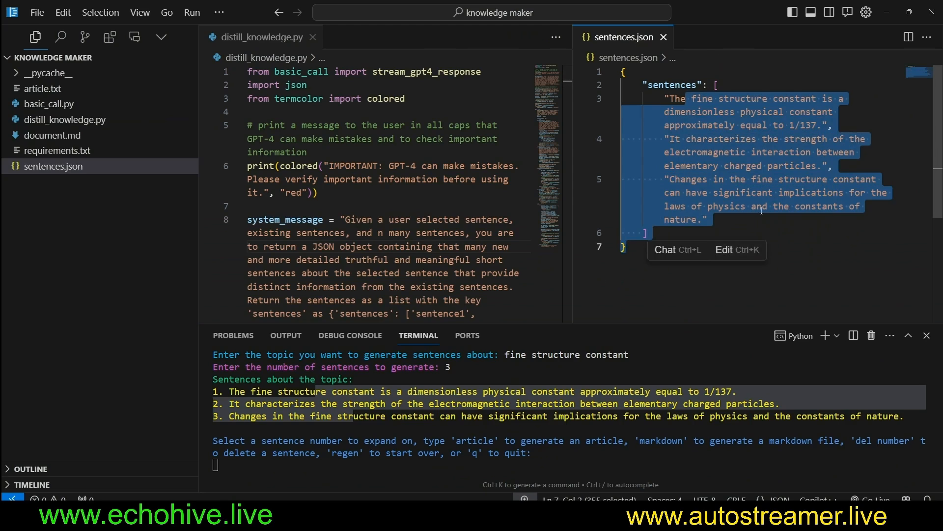
pyautogui.click(759, 206)
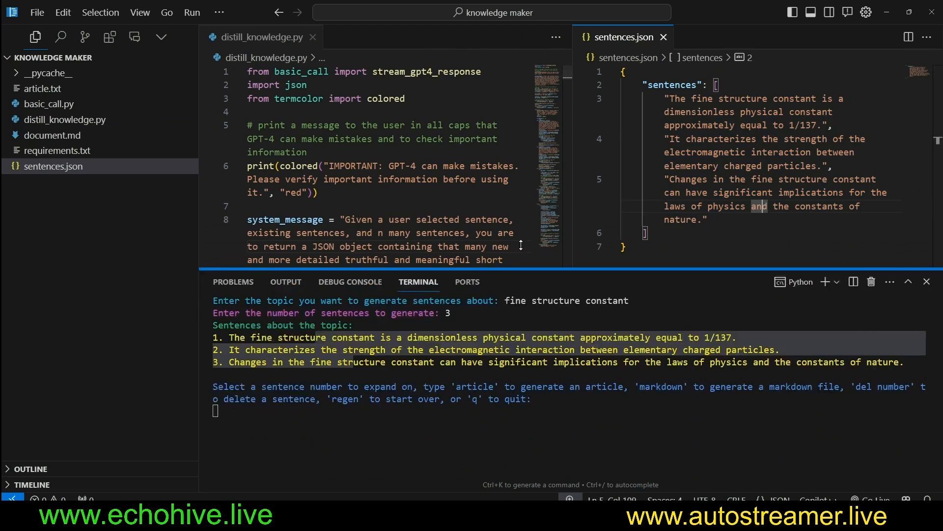
# Review the script's next-action menu: article, markdown and del number options
pyautogui.moveTo(545, 325); pyautogui.dragTo(546, 195)
pyautogui.click(308, 331)
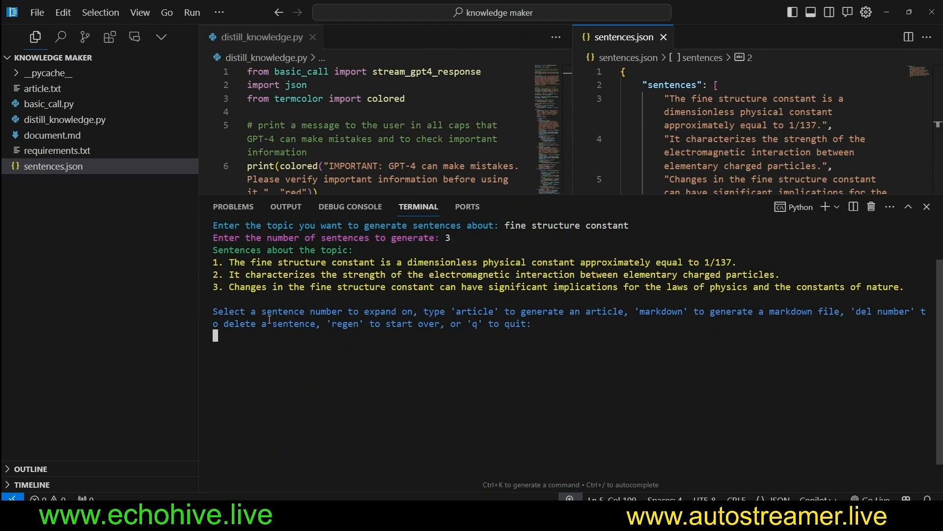
pyautogui.doubleClick(476, 312)
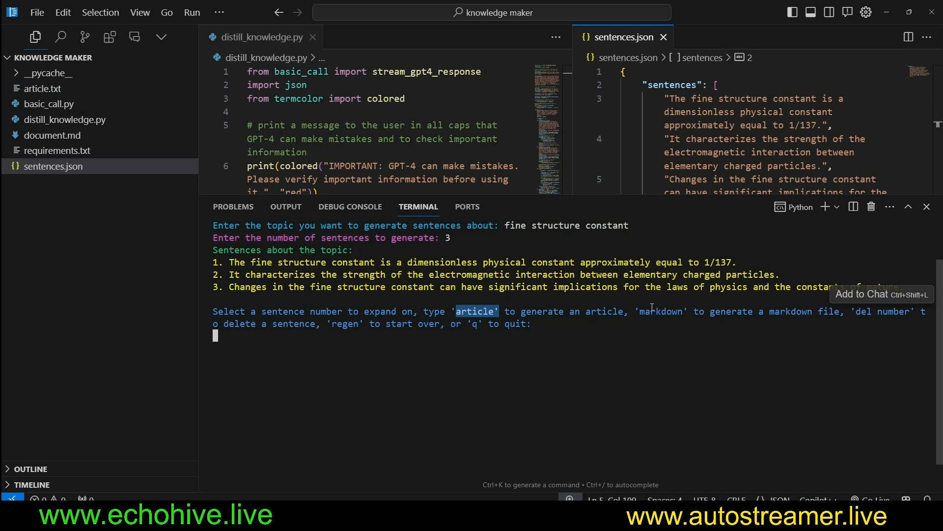
pyautogui.moveTo(632, 311); pyautogui.dragTo(698, 311)
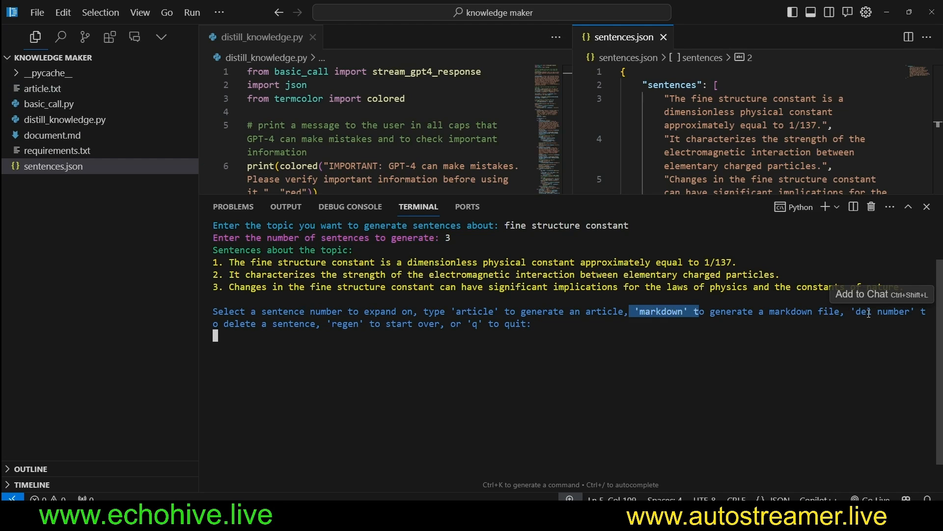
pyautogui.moveTo(857, 311); pyautogui.dragTo(923, 311)
pyautogui.click(268, 344)
pyautogui.write('1')
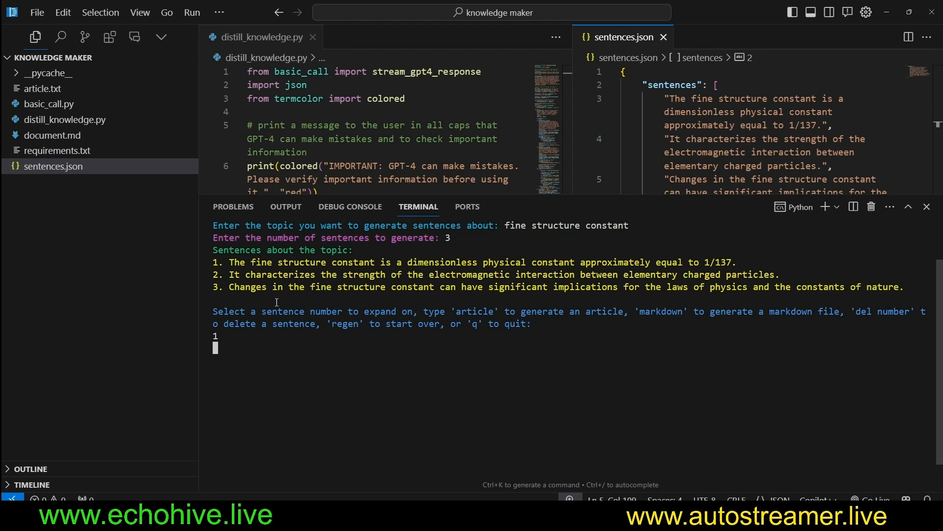
pyautogui.moveTo(408, 262); pyautogui.dragTo(650, 286)
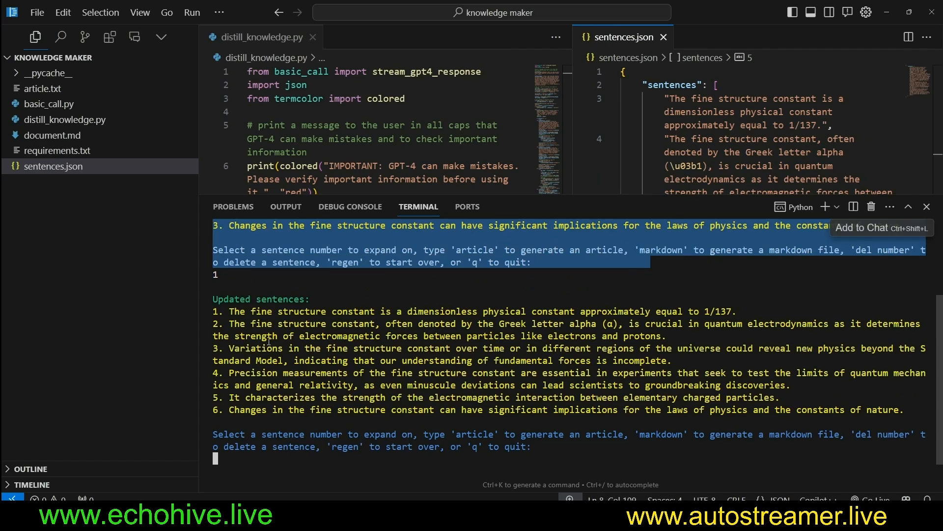
pyautogui.moveTo(241, 321); pyautogui.dragTo(324, 372)
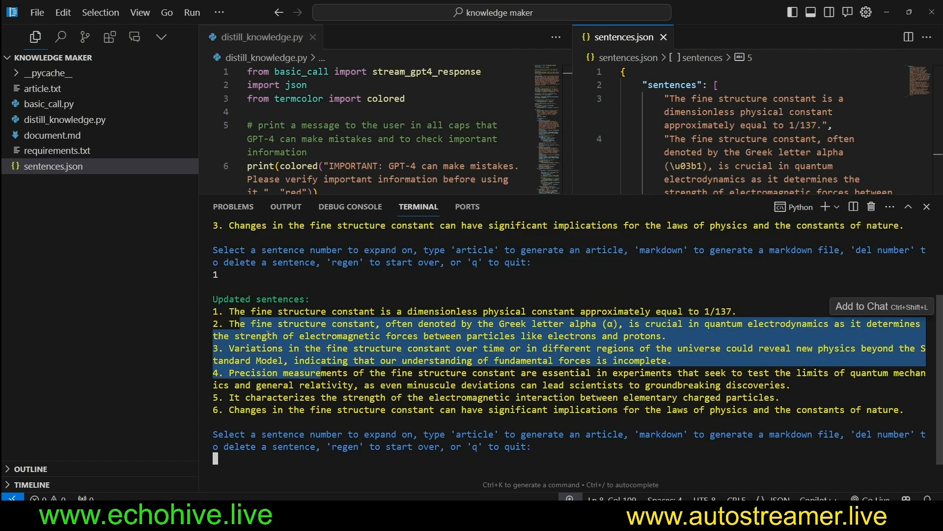
pyautogui.click(284, 343)
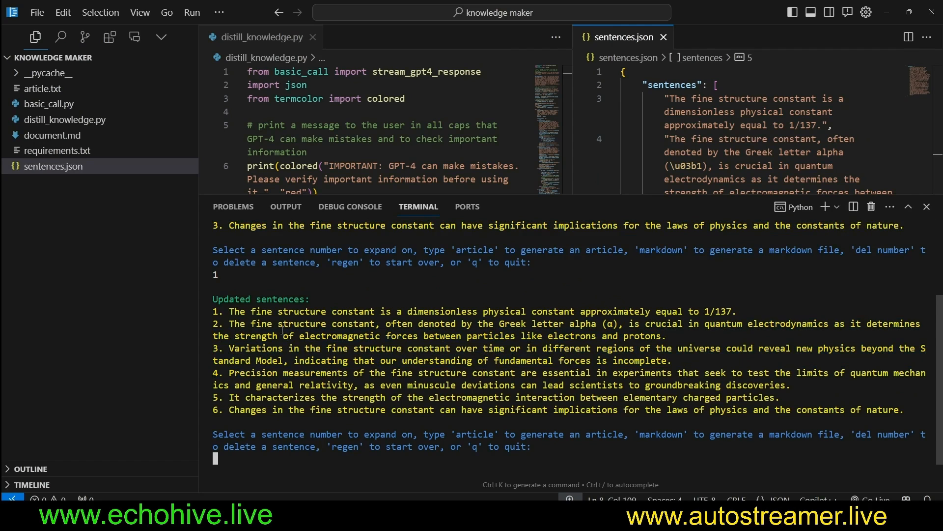
pyautogui.moveTo(447, 325); pyautogui.dragTo(827, 324)
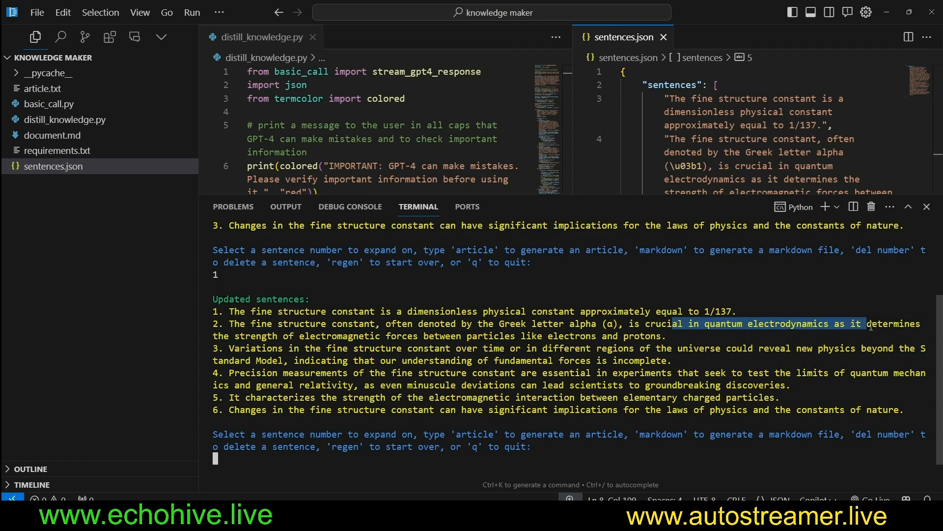
pyautogui.tripleClick(243, 348)
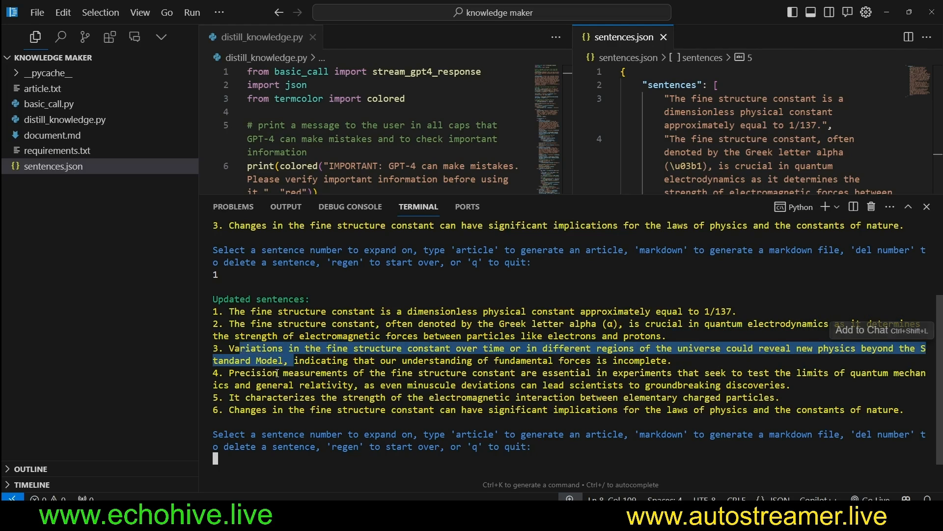
pyautogui.tripleClick(244, 373)
pyautogui.click(264, 455)
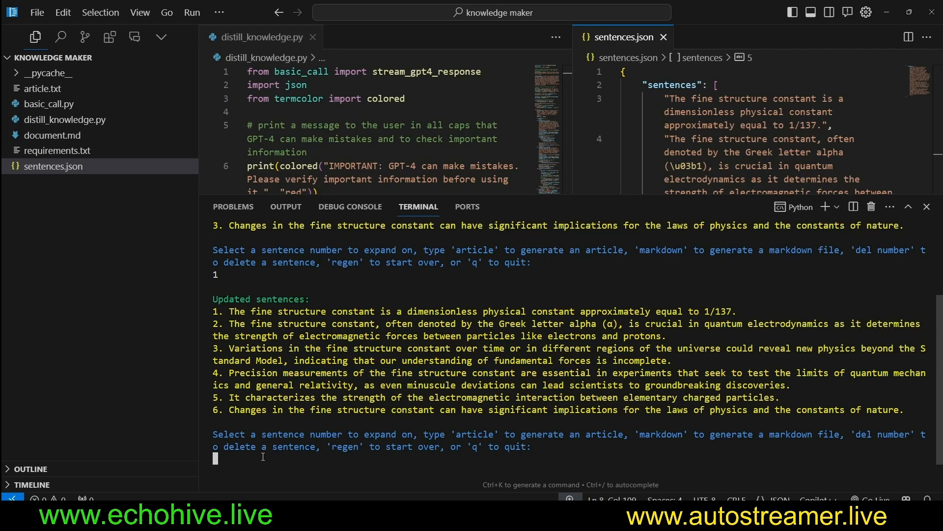
pyautogui.write('del ')
pyautogui.write('5')
# Delete sentence 5, then expand the laws-of-physics implications sentence into sentences 6–8
pyautogui.press('Return')
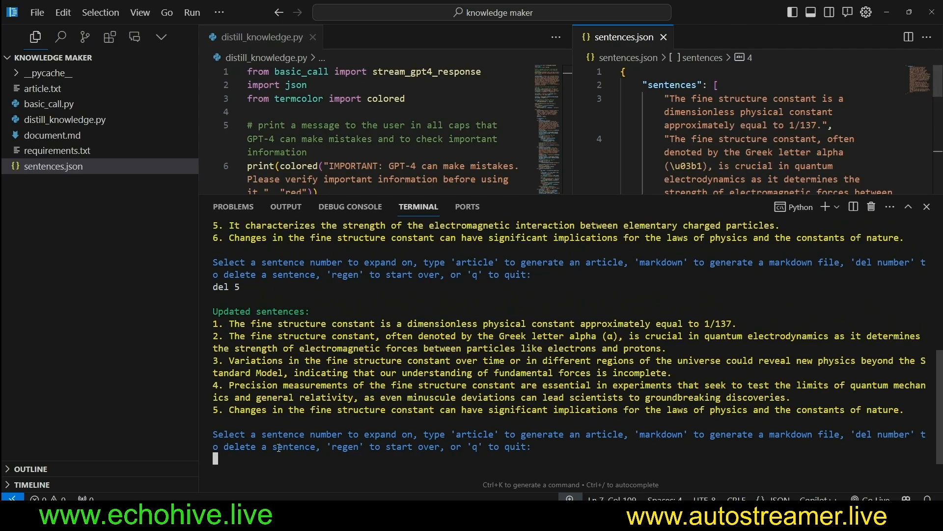
pyautogui.scroll(3, 256, 268)
pyautogui.moveTo(230, 323); pyautogui.dragTo(360, 322)
pyautogui.scroll(-3, 360, 323)
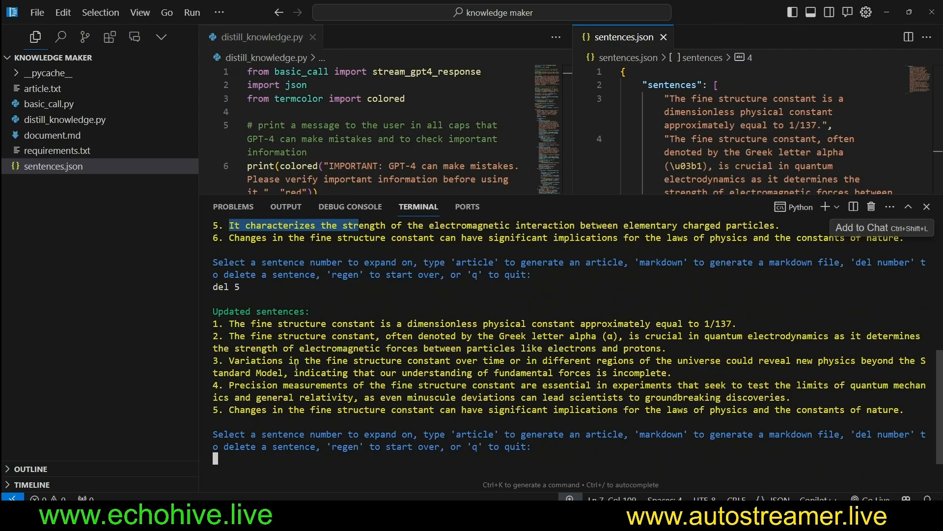
pyautogui.click(242, 455)
pyautogui.write('6')
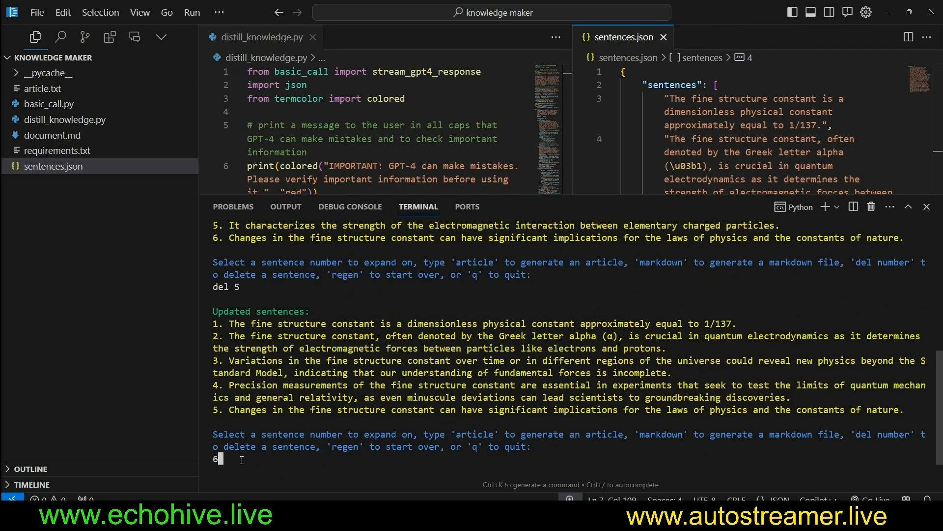
pyautogui.press('Return')
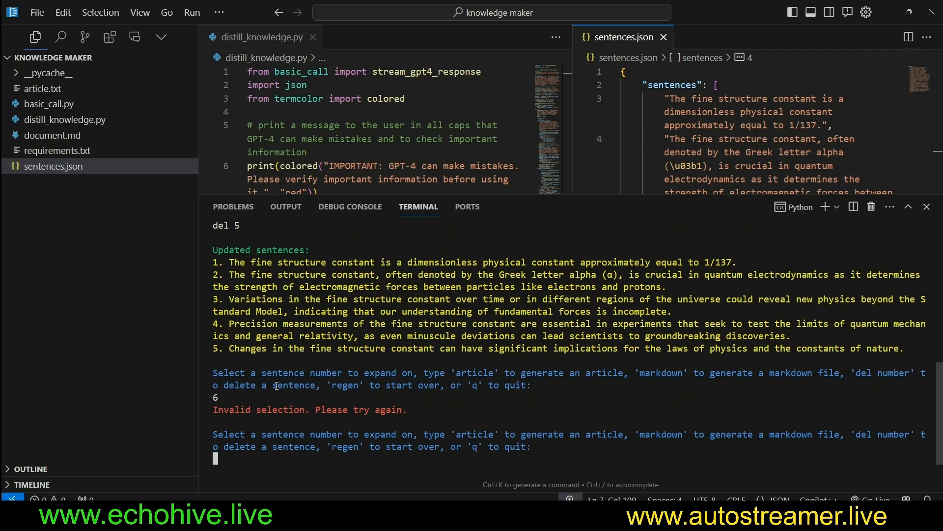
pyautogui.write('5')
pyautogui.press('Return')
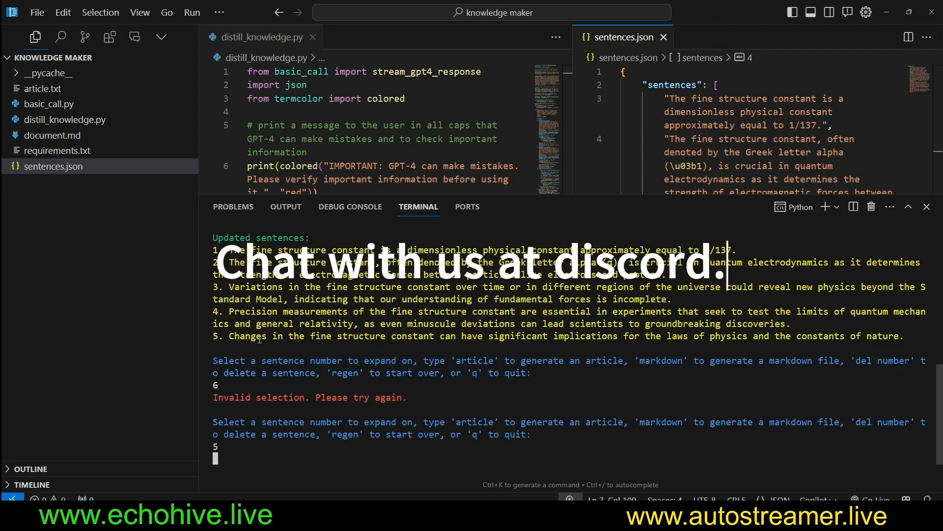
# Read the expanded sentence and the resulting list of eight sentences in the terminal
pyautogui.moveTo(284, 335); pyautogui.dragTo(690, 338)
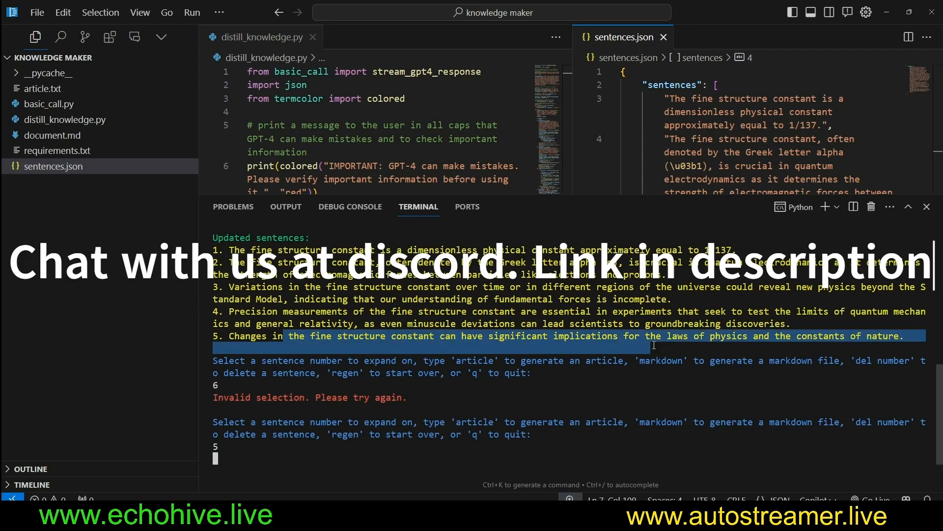
pyautogui.click(443, 341)
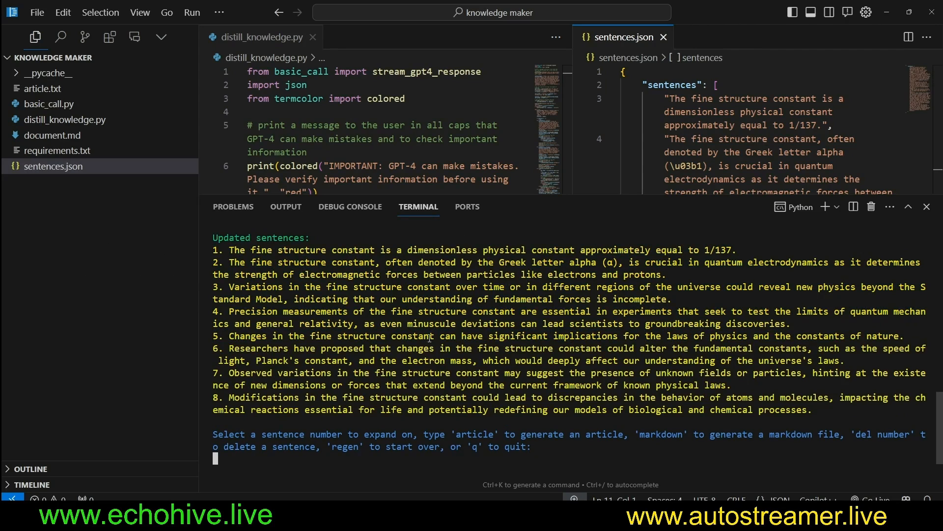
pyautogui.moveTo(660, 335); pyautogui.dragTo(653, 335)
pyautogui.moveTo(229, 348); pyautogui.dragTo(284, 410)
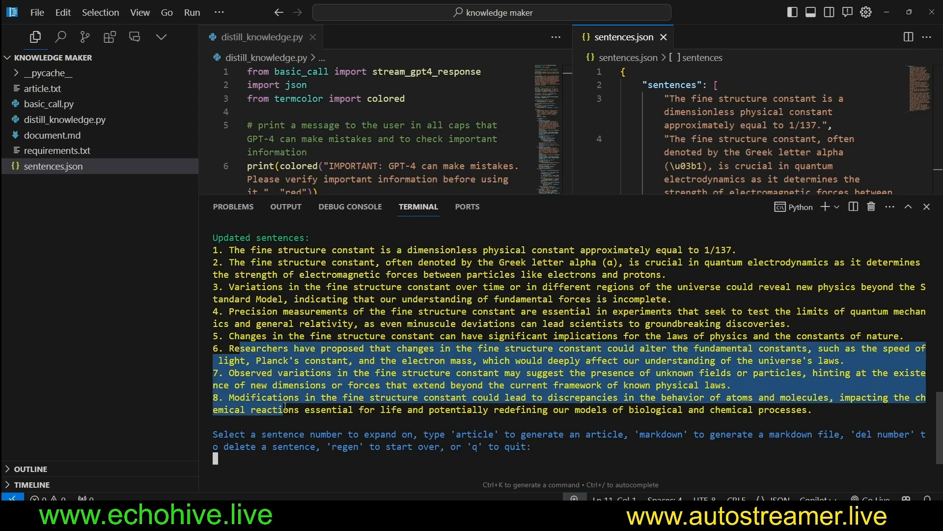
pyautogui.click(257, 453)
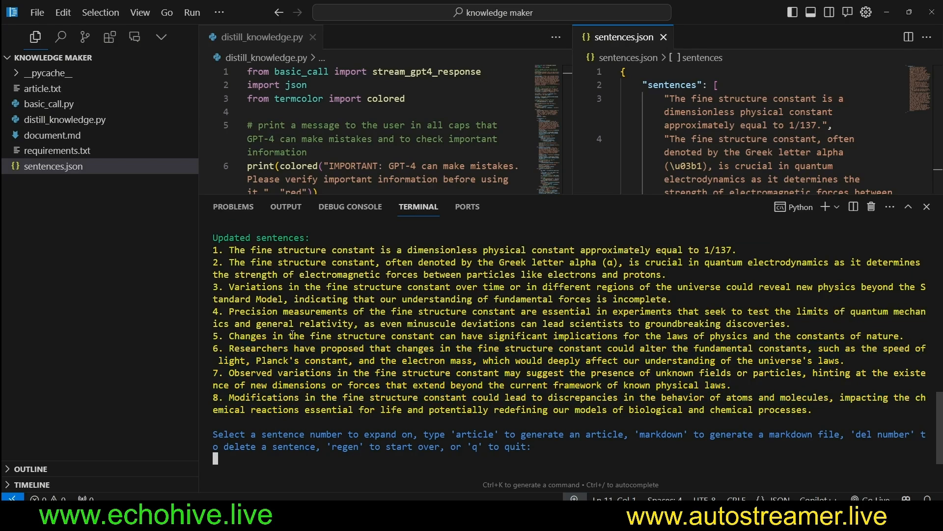
pyautogui.moveTo(311, 257); pyautogui.dragTo(295, 409)
pyautogui.click(245, 463)
pyautogui.write('icle')
# Generate the article from the sentences and read it in article.txt beside them
pyautogui.press('Return')
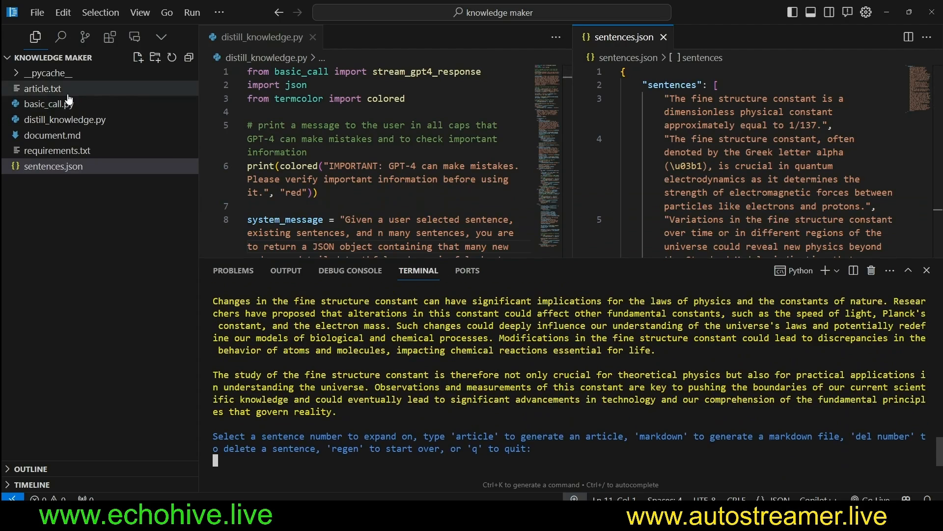
pyautogui.click(42, 89)
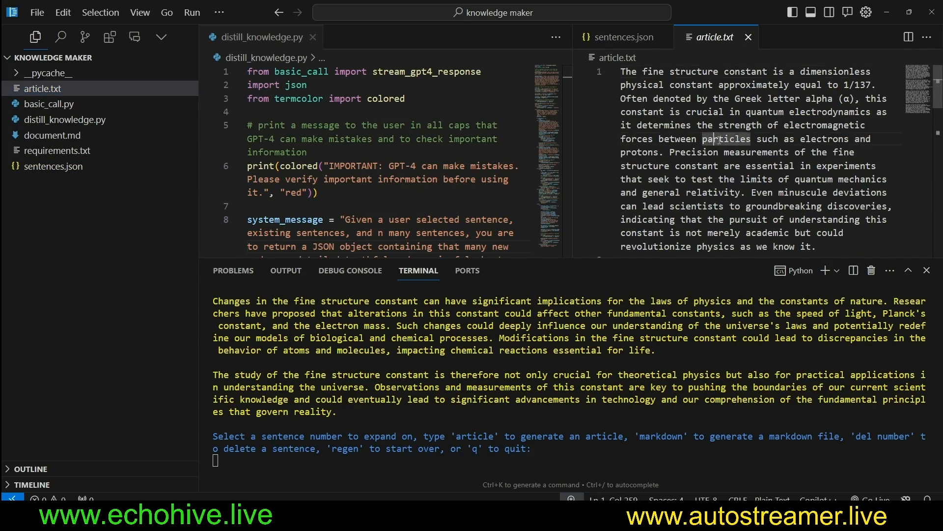
pyautogui.scroll(-3, 717, 134)
pyautogui.moveTo(569, 139)
pyautogui.mouseDown()
pyautogui.moveTo(443, 138)
pyautogui.moveTo(656, 153)
pyautogui.mouseUp()
pyautogui.scroll(-10, 626, 152)
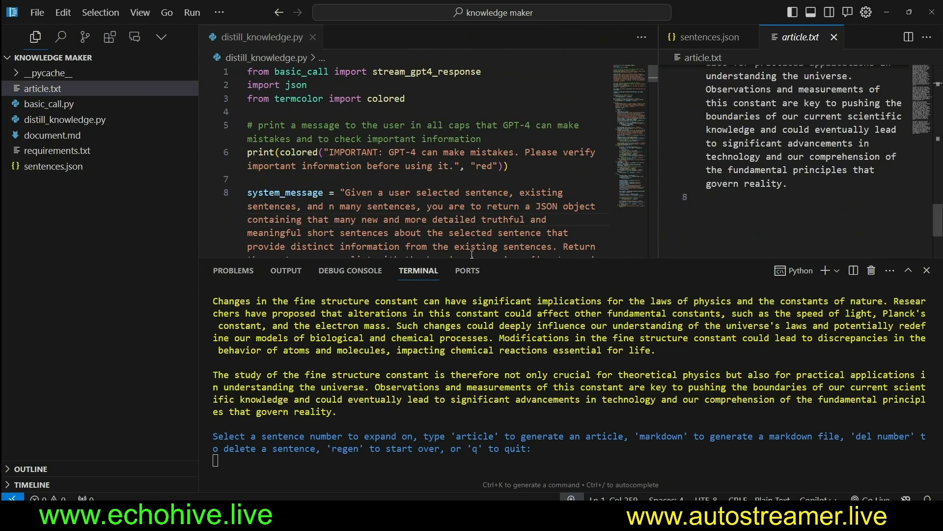
pyautogui.click(258, 457)
pyautogui.write('markdown')
# Generate document.md with the markdown command and open it as a Markdown Preview
pyautogui.press('Return')
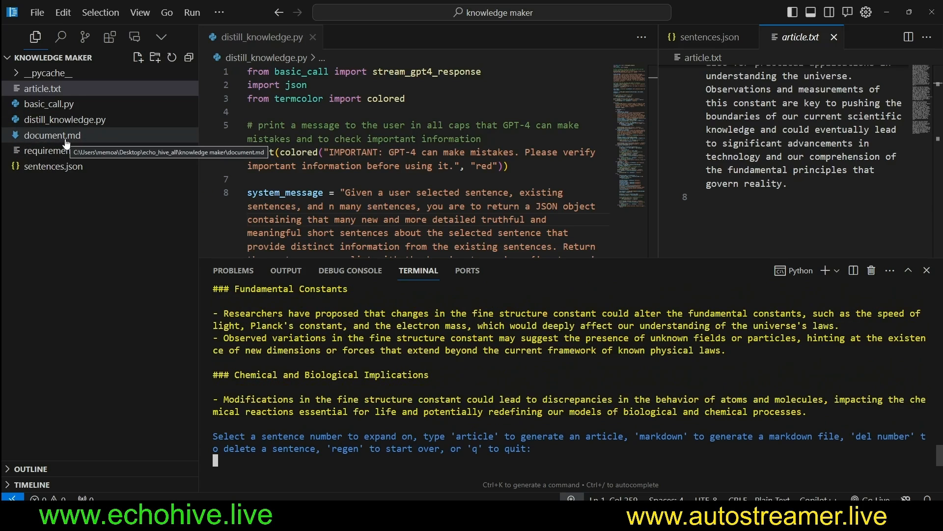
pyautogui.click(52, 134)
pyautogui.scroll(-5, 764, 193)
pyautogui.scroll(-3, 764, 193)
pyautogui.rightClick(52, 134)
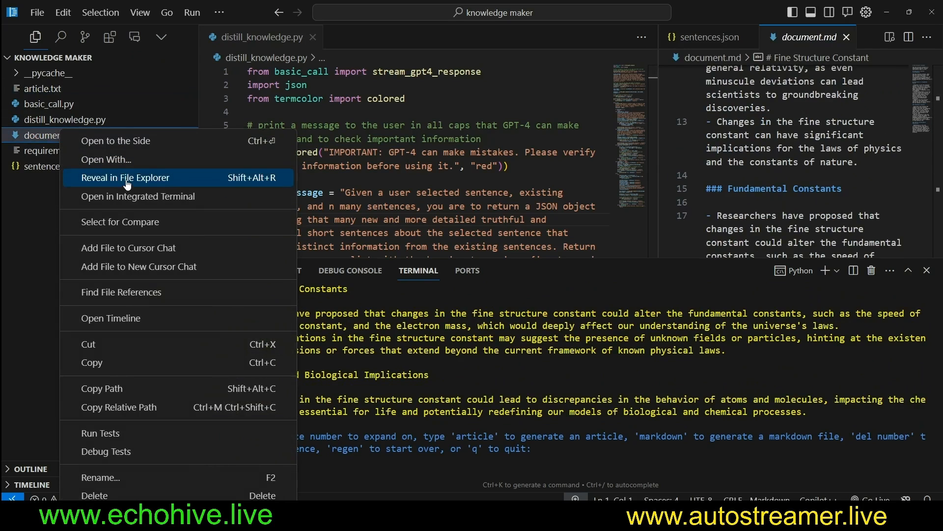
pyautogui.click(107, 159)
pyautogui.click(362, 99)
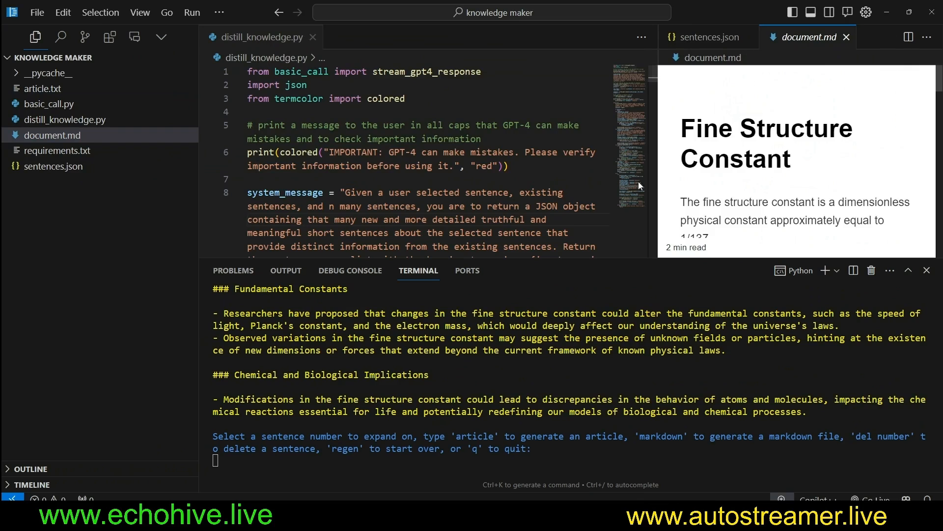
# Enlarge the Fine Structure Constant preview to read it, then close it and restore the layout
pyautogui.moveTo(654, 184); pyautogui.dragTo(353, 185)
pyautogui.moveTo(519, 260); pyautogui.dragTo(519, 443)
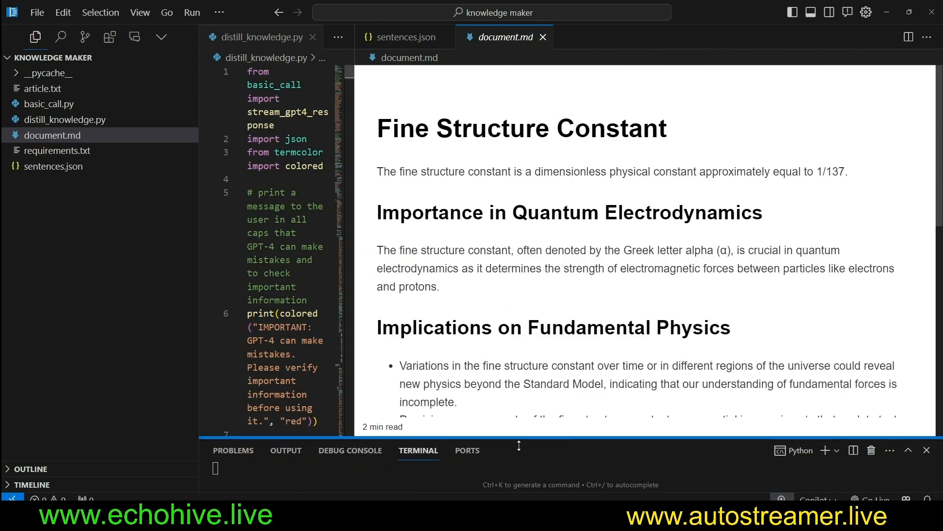
pyautogui.scroll(-5, 586, 327)
pyautogui.scroll(-3, 585, 327)
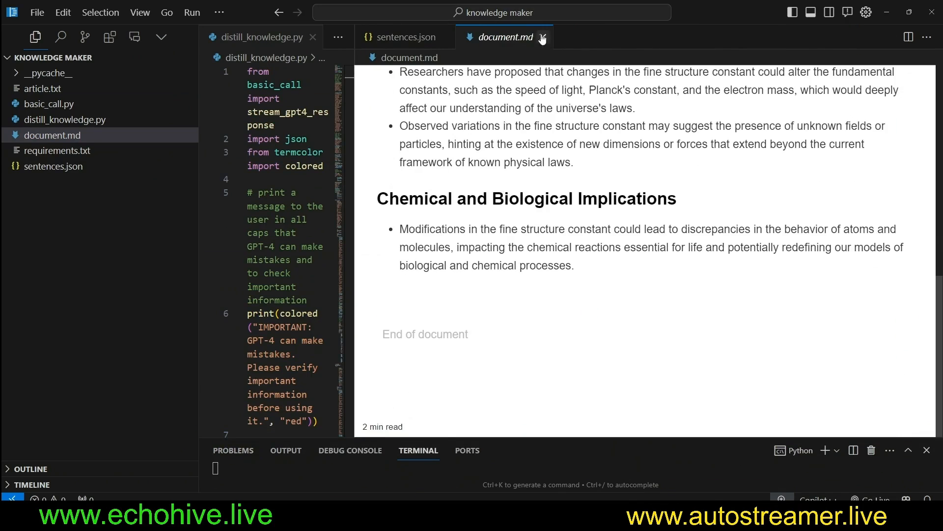
pyautogui.click(542, 37)
pyautogui.moveTo(355, 203); pyautogui.dragTo(564, 203)
# Clear the terminal and run 'regen' twice to replace the sentences with fresh sets
pyautogui.moveTo(519, 442); pyautogui.dragTo(520, 254)
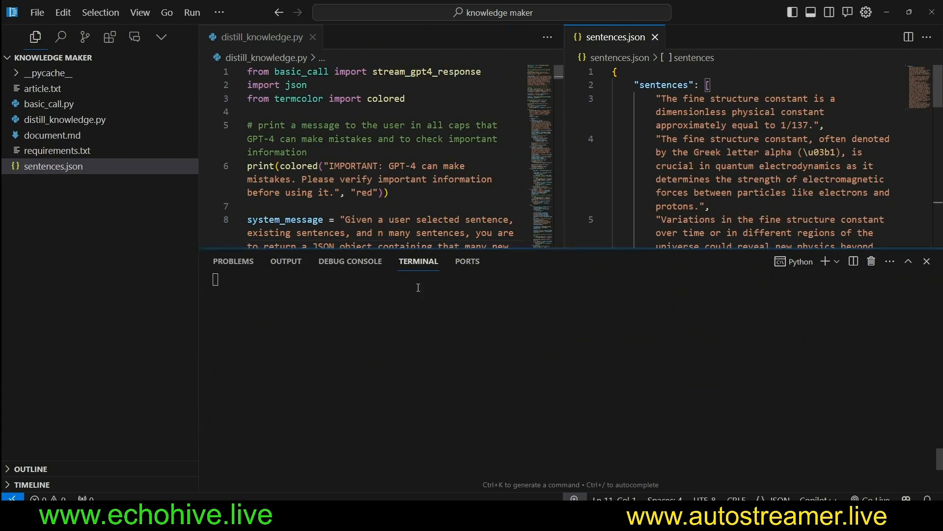
pyautogui.hotkey('ctrl', 'l')
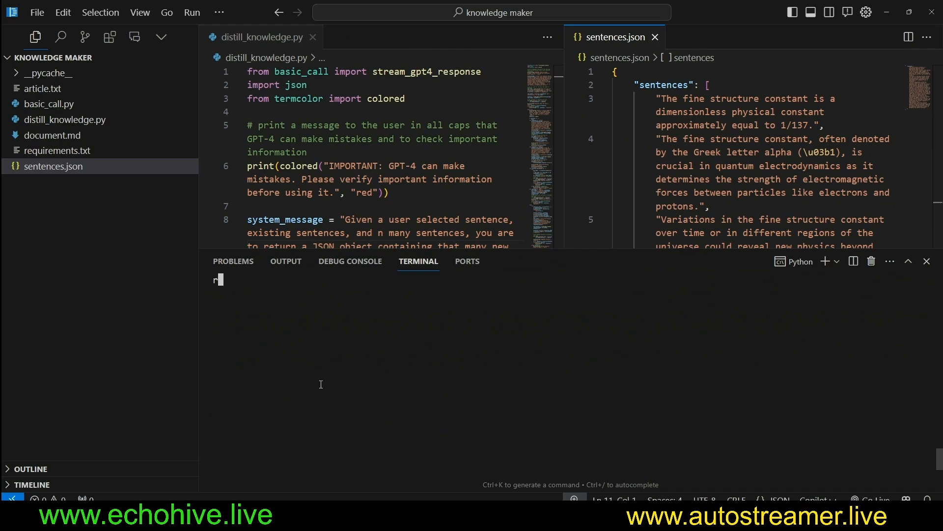
pyautogui.write('regen')
pyautogui.press('Return')
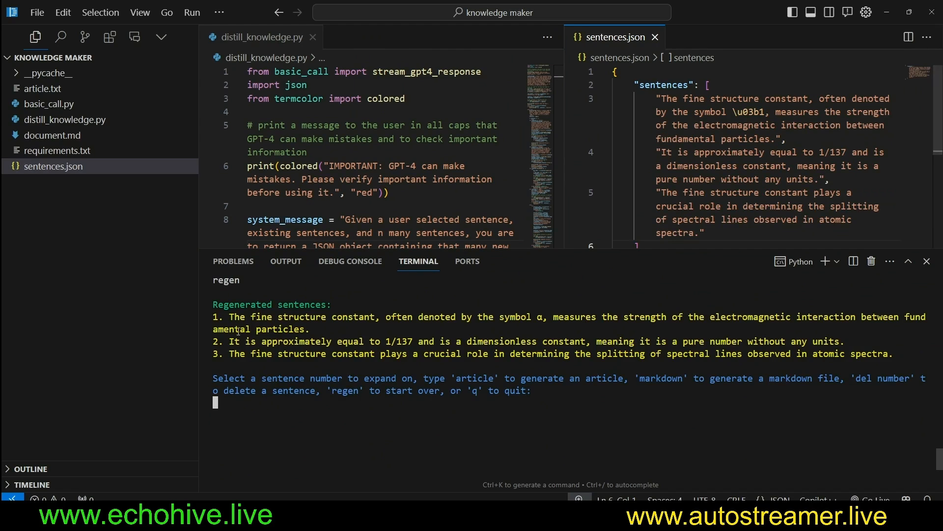
pyautogui.write('regen')
pyautogui.press('Return')
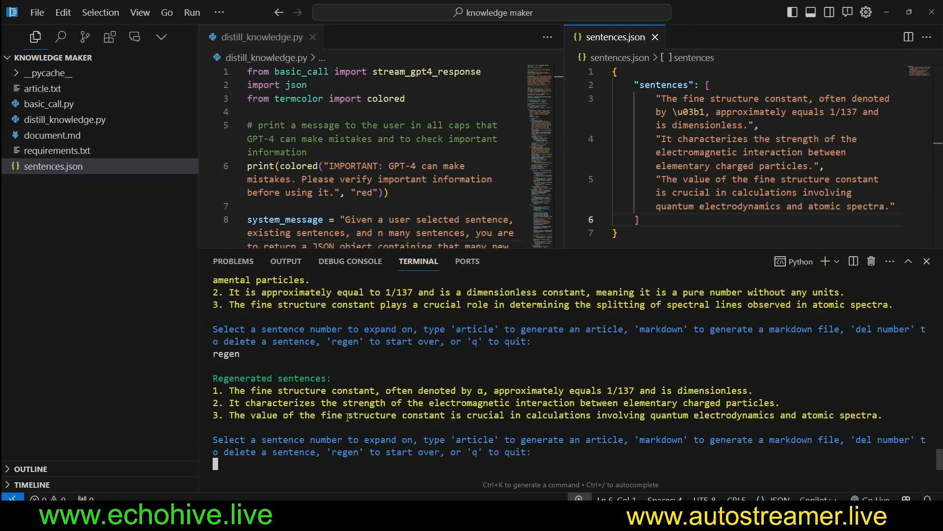
# Restart the script with topic 'car tire maintenance' and a count of 3 sentences
pyautogui.hotkey('ctrl', 'c')
pyautogui.click(369, 125)
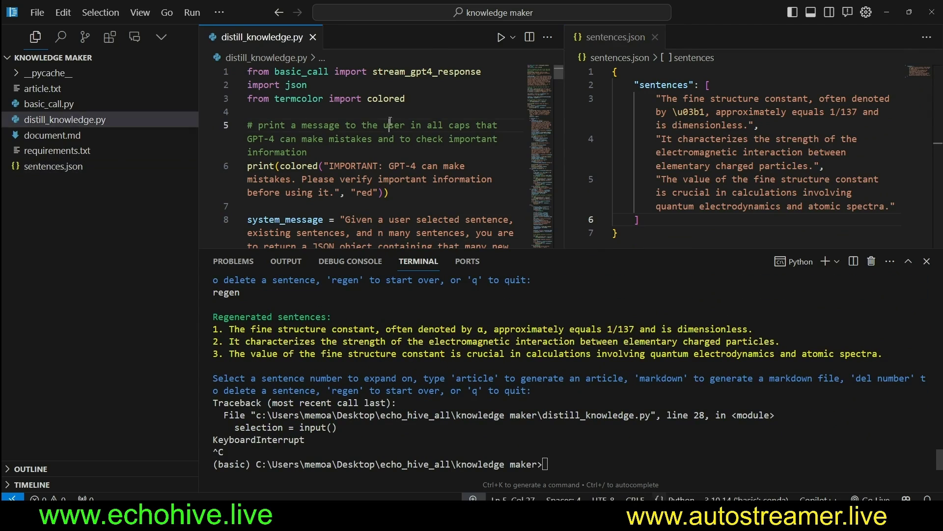
pyautogui.click(502, 38)
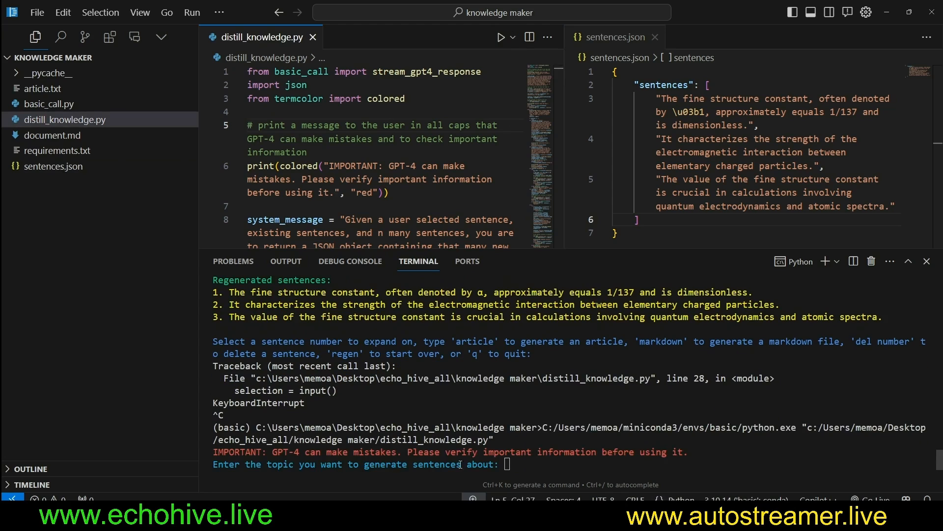
pyautogui.write('car ')
pyautogui.write('tire mainten')
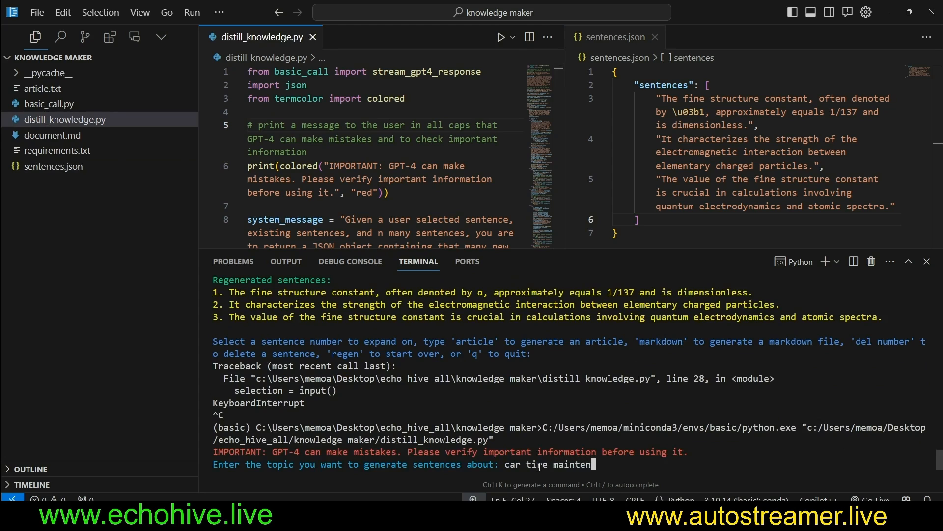
pyautogui.write('ance')
pyautogui.press('Return')
pyautogui.write('3')
pyautogui.press('Return')
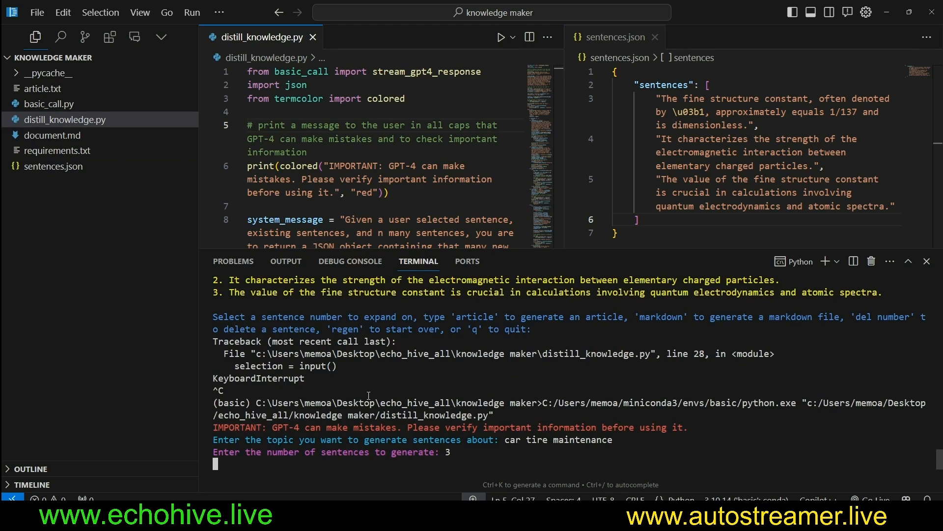
# Read the three tire maintenance sentences, then regenerate them with 'regen'
pyautogui.moveTo(507, 250); pyautogui.dragTo(507, 189)
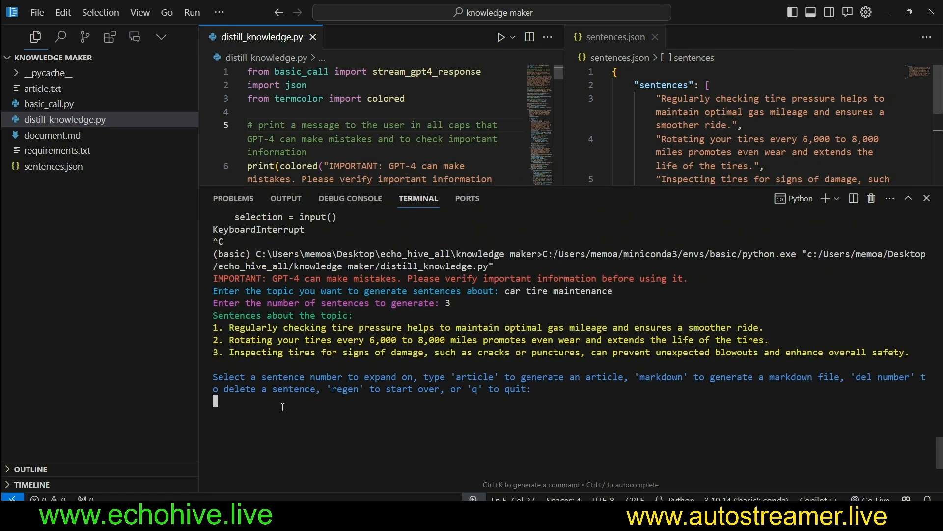
pyautogui.moveTo(230, 327); pyautogui.dragTo(491, 326)
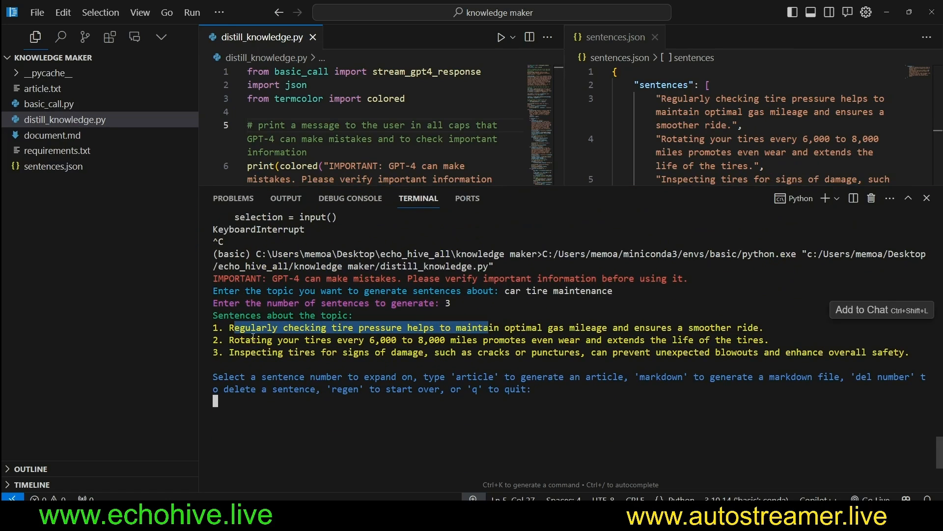
pyautogui.moveTo(248, 339); pyautogui.dragTo(413, 353)
pyautogui.moveTo(240, 352); pyautogui.dragTo(410, 353)
pyautogui.click(348, 404)
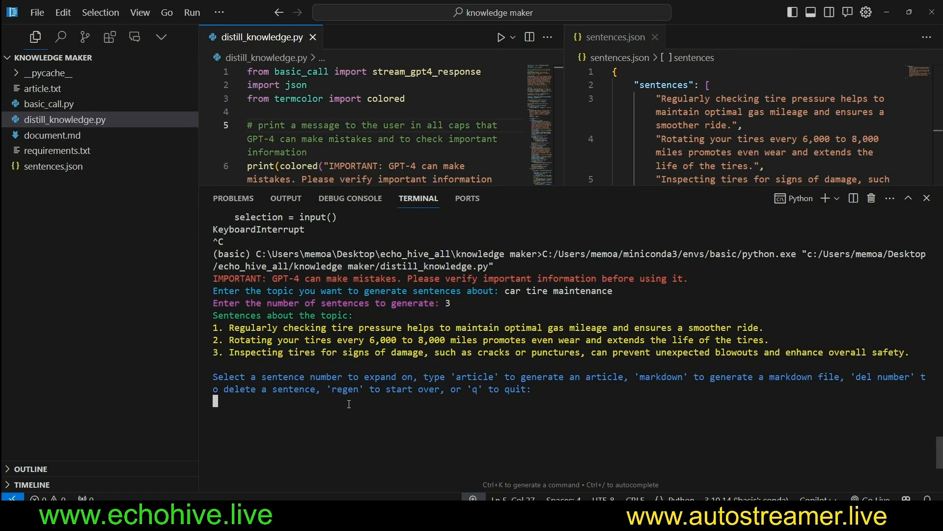
pyautogui.write('regen')
pyautogui.press('Return')
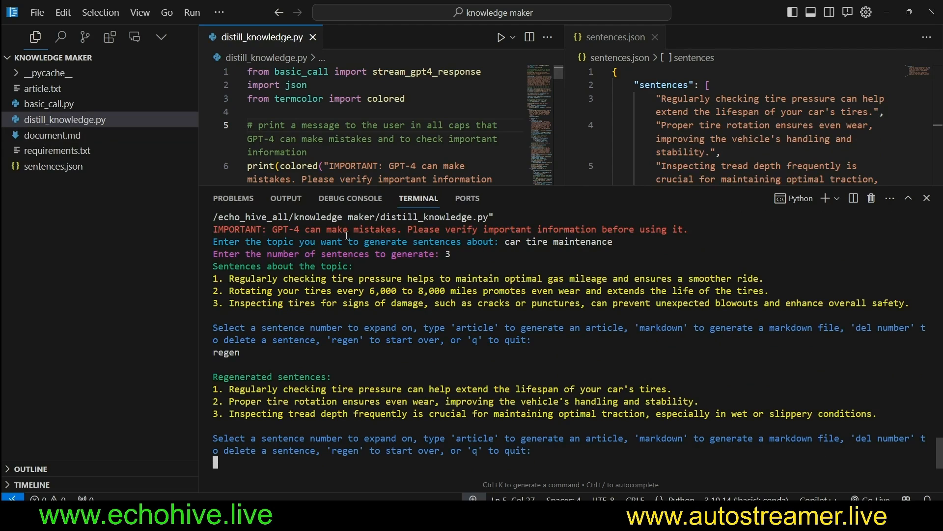
pyautogui.moveTo(525, 187); pyautogui.dragTo(525, 280)
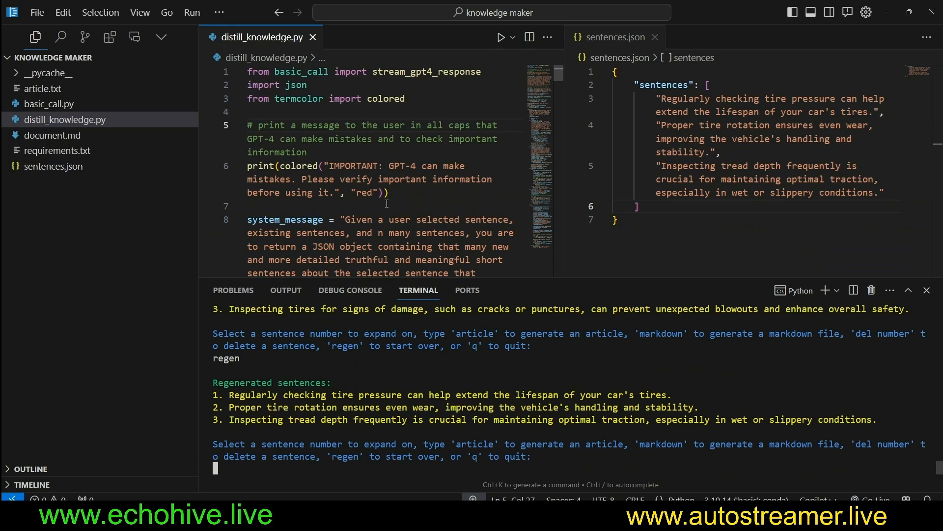
# Switch between the code editor and the echohive.live video gallery in Chrome
pyautogui.hotkey('alt', 'Tab')
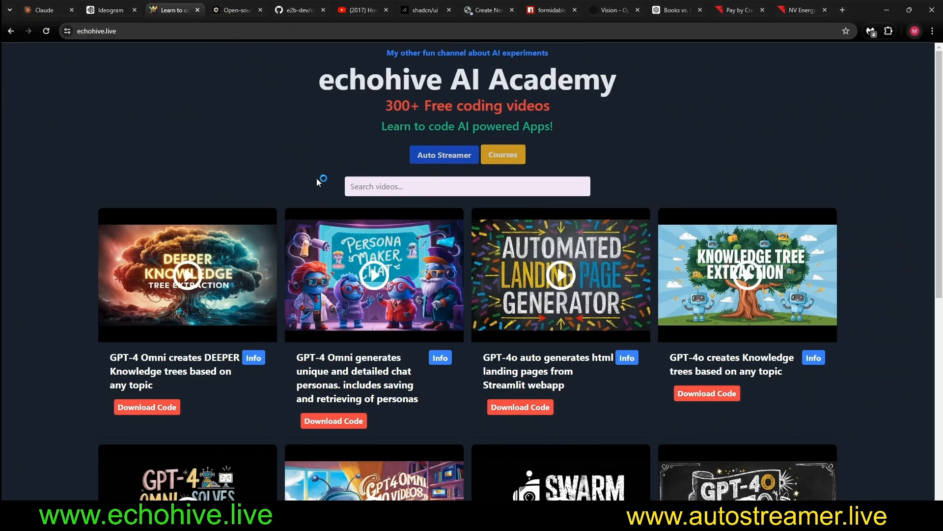
pyautogui.click(582, 457)
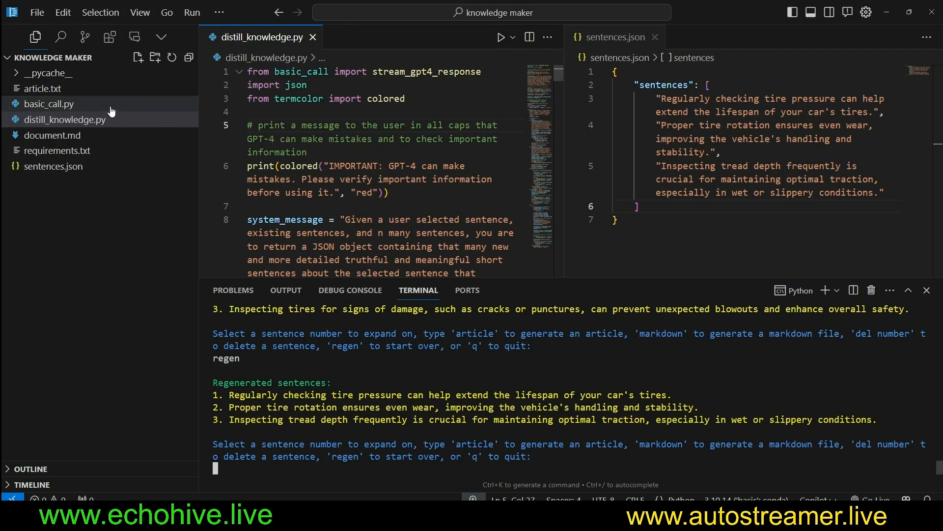
pyautogui.hotkey('alt', 'Tab')
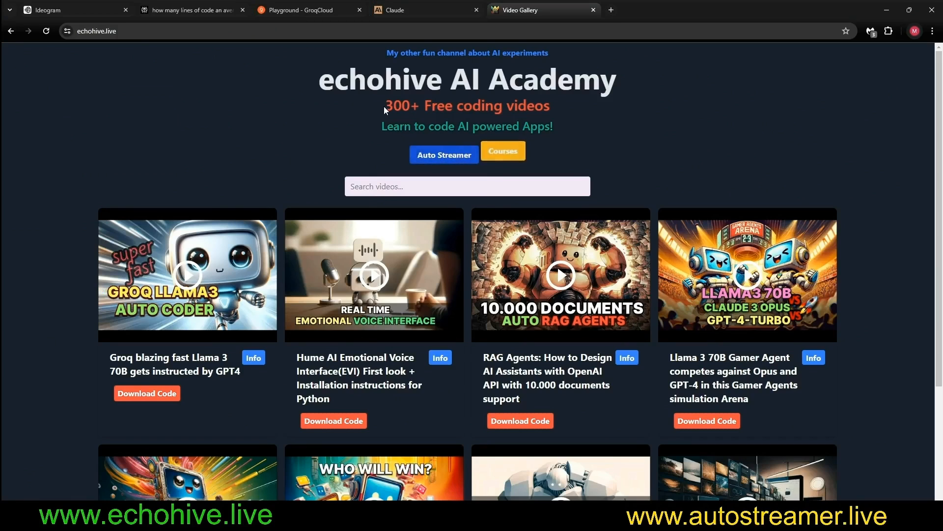
# Highlight the '300+ Free coding videos' heading, view the Courses overview and dismiss it
pyautogui.moveTo(375, 104); pyautogui.dragTo(605, 123)
pyautogui.click(400, 107)
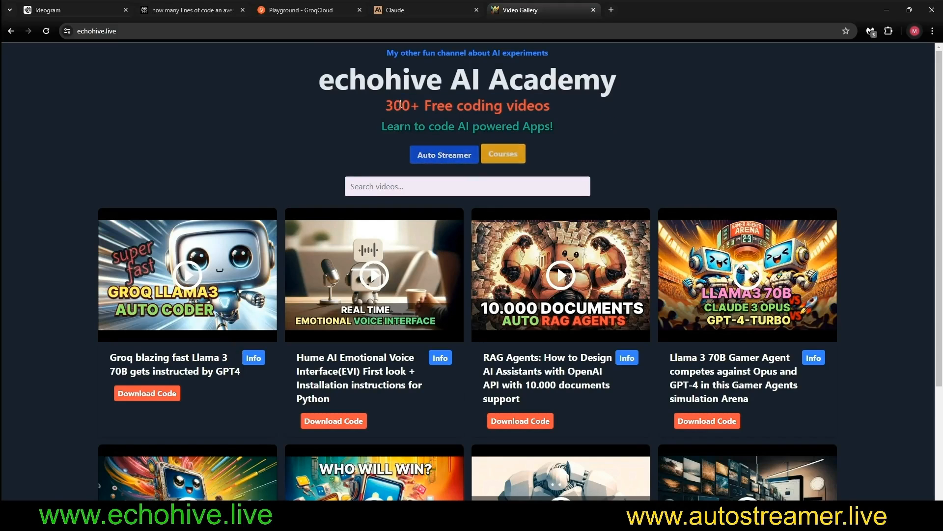
pyautogui.tripleClick(400, 106)
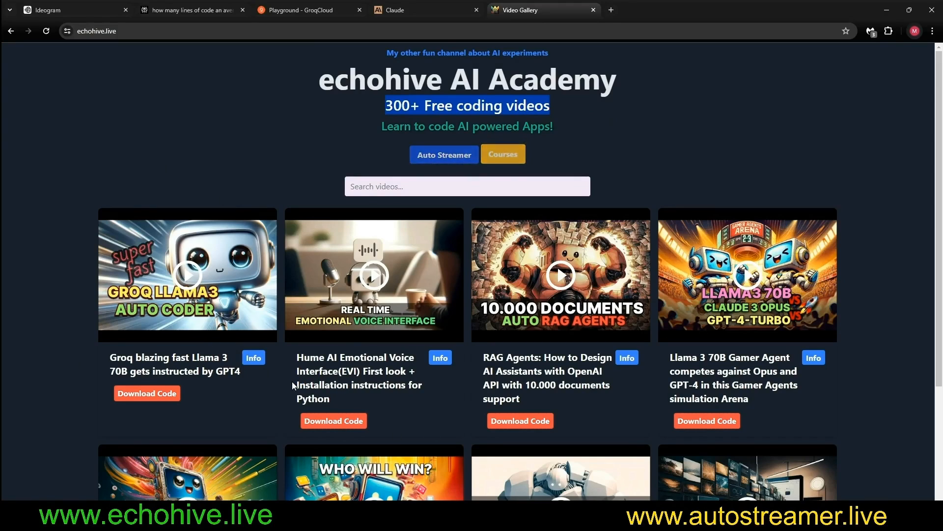
pyautogui.click(451, 319)
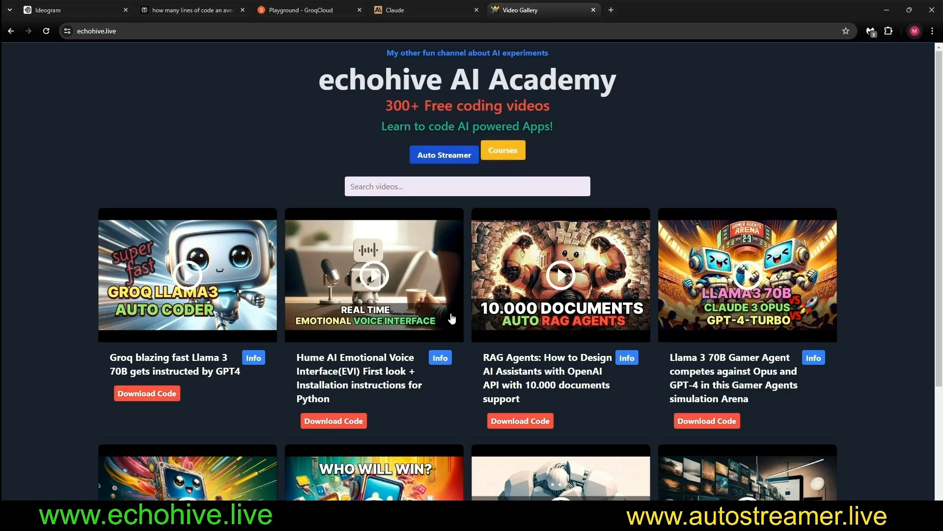
pyautogui.click(509, 157)
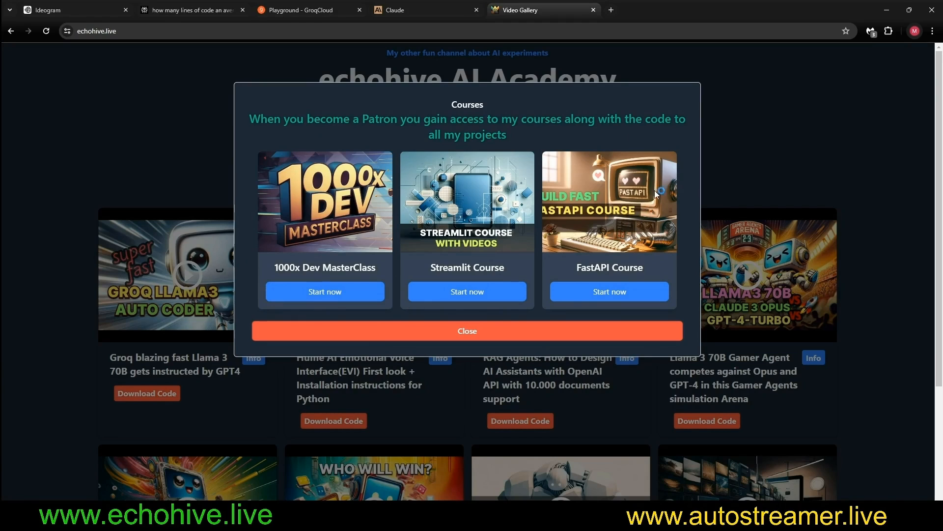
pyautogui.click(462, 328)
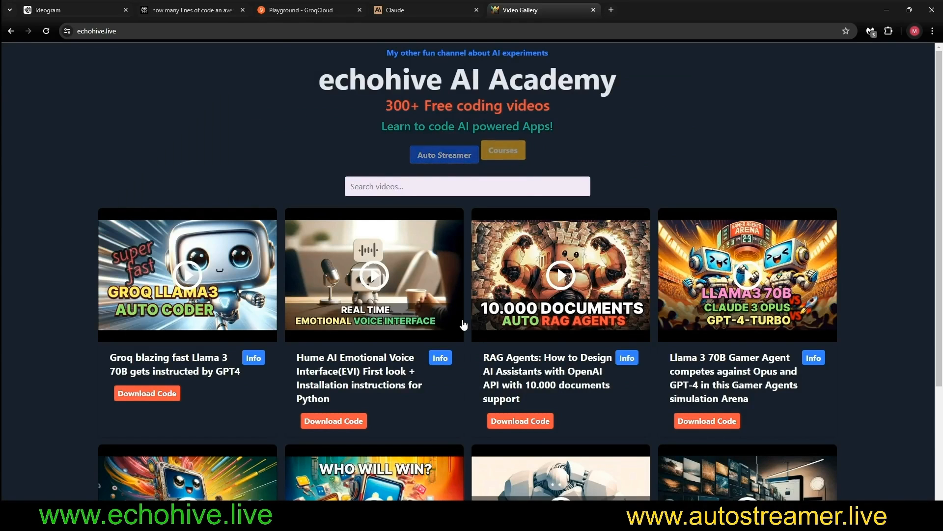
# Back in the editor, check the openai and termcolor versions in requirements.txt
pyautogui.hotkey('alt', 'Tab')
pyautogui.click(57, 150)
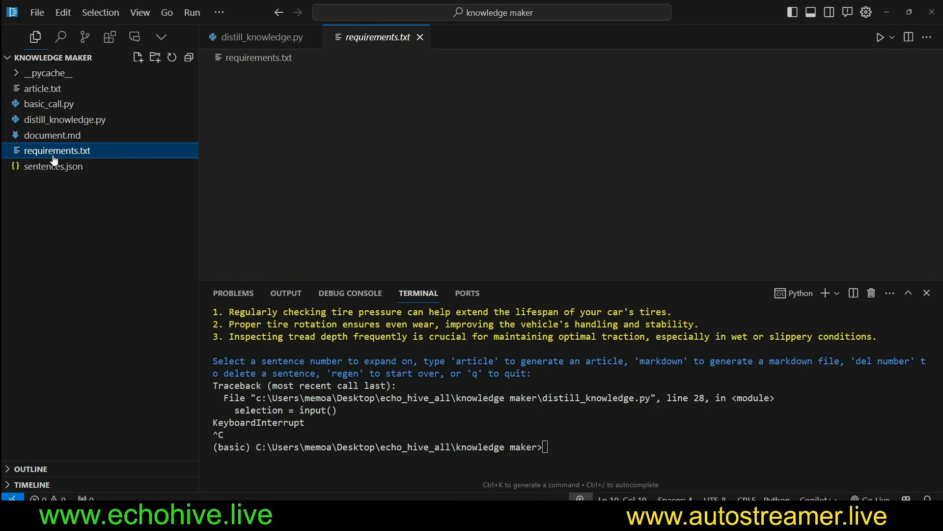
pyautogui.moveTo(252, 71); pyautogui.dragTo(324, 71)
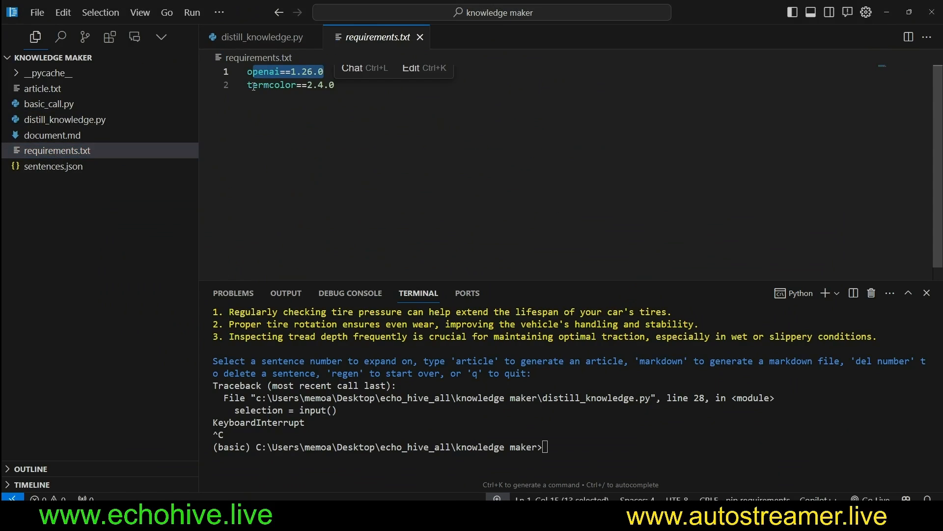
pyautogui.moveTo(252, 85); pyautogui.dragTo(335, 87)
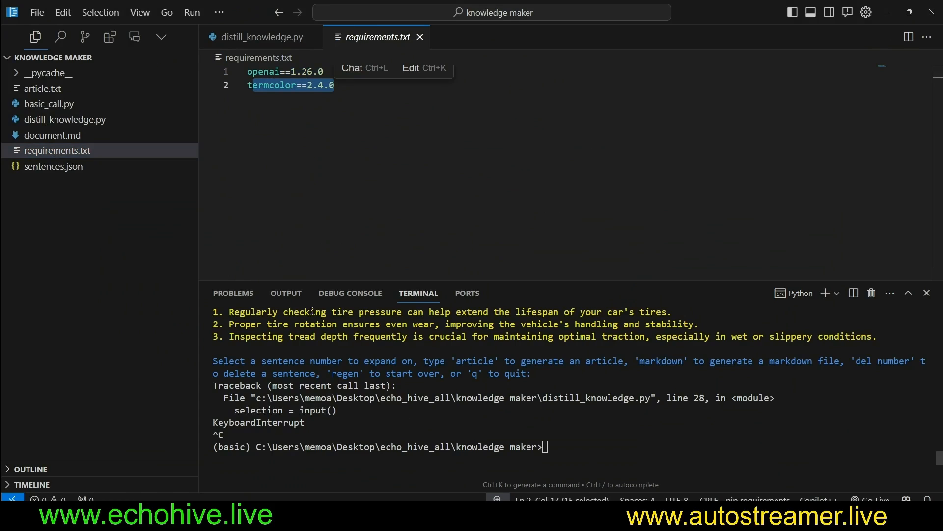
# Glance at basic_call.py's gpt-4o line, distill_knowledge.py and sentences.json, returning to basic_call.py
pyautogui.click(49, 104)
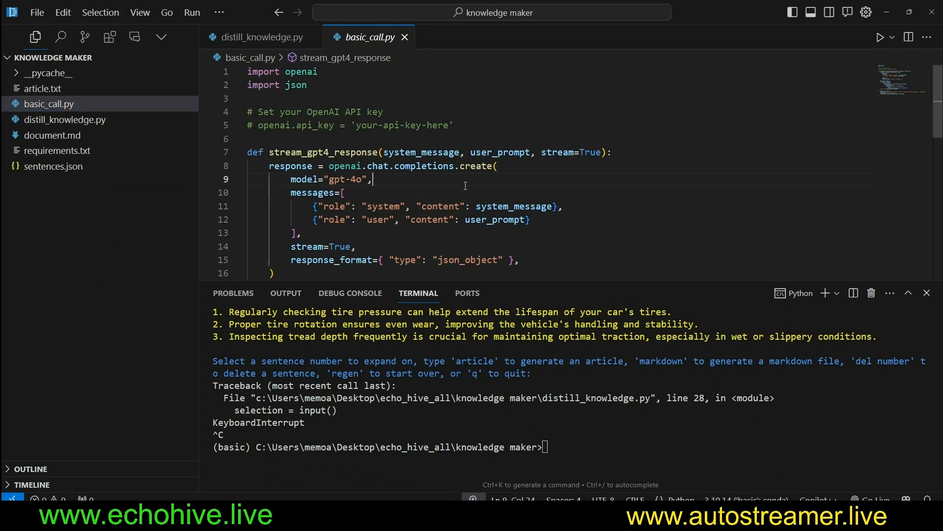
pyautogui.scroll(-3, 388, 199)
pyautogui.scroll(3, 388, 199)
pyautogui.click(374, 180)
pyautogui.scroll(-1, 358, 179)
pyautogui.moveTo(298, 185); pyautogui.dragTo(504, 185)
pyautogui.scroll(1, 404, 184)
pyautogui.scroll(1, 404, 155)
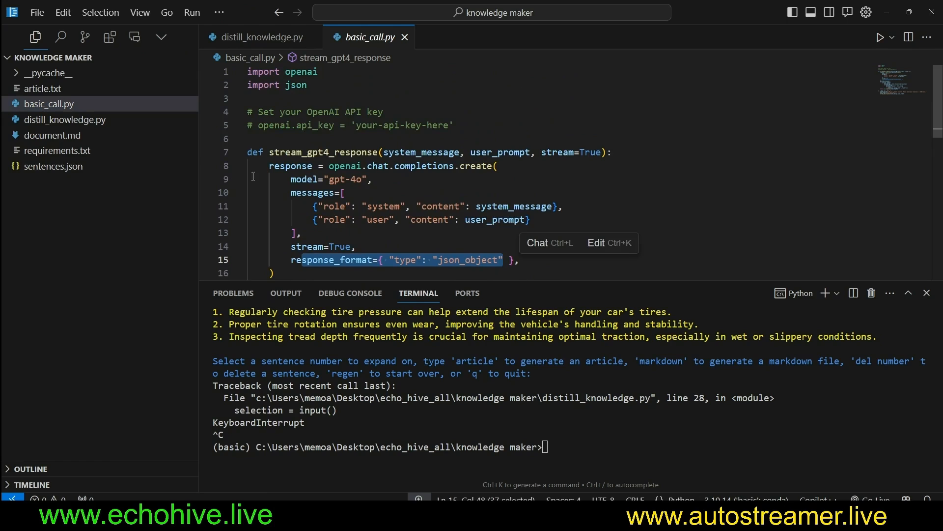
pyautogui.click(65, 119)
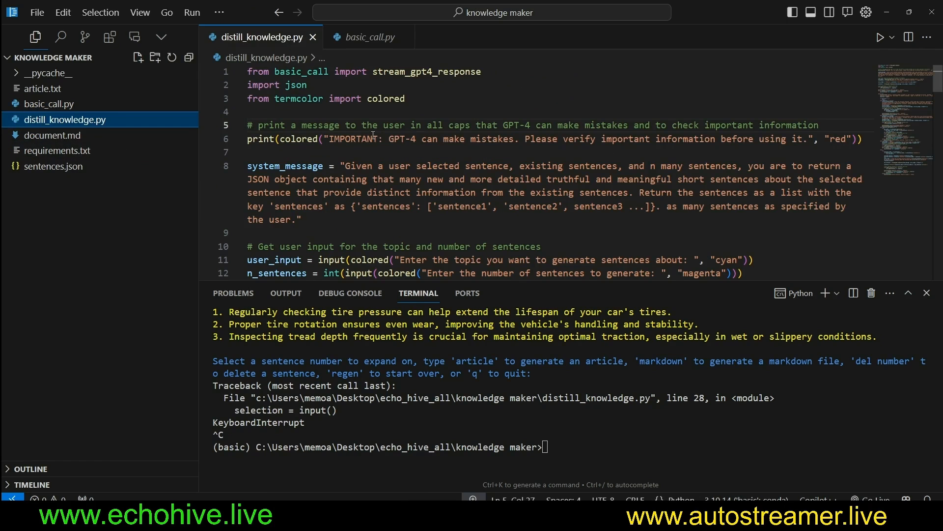
pyautogui.click(54, 166)
pyautogui.click(65, 119)
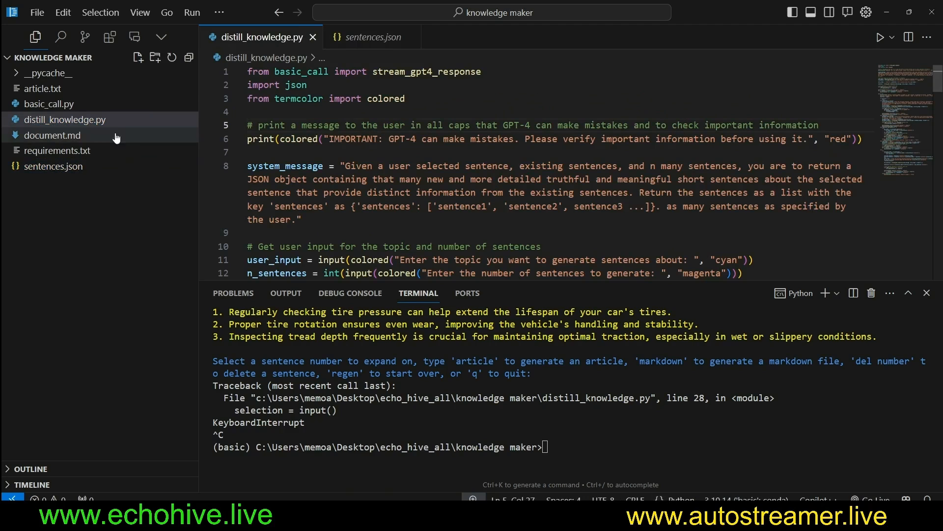
pyautogui.click(48, 103)
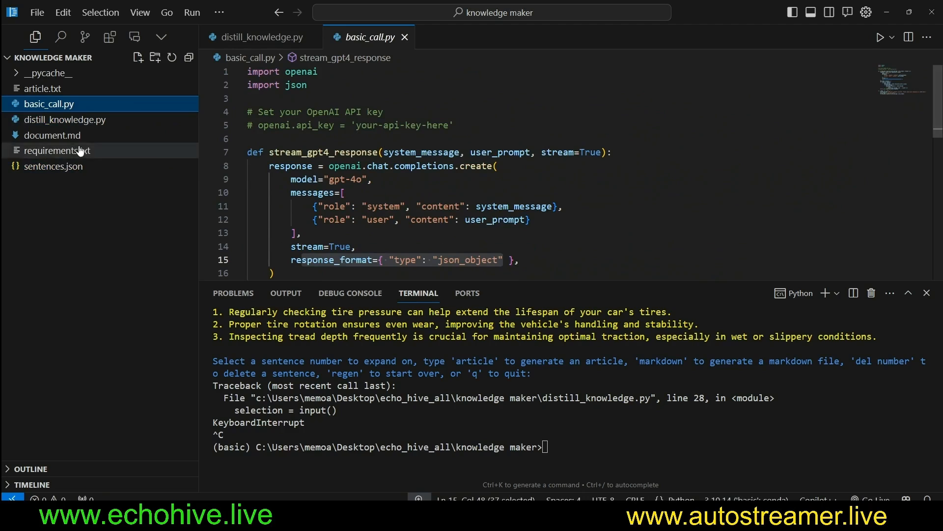
pyautogui.scroll(-2, 403, 196)
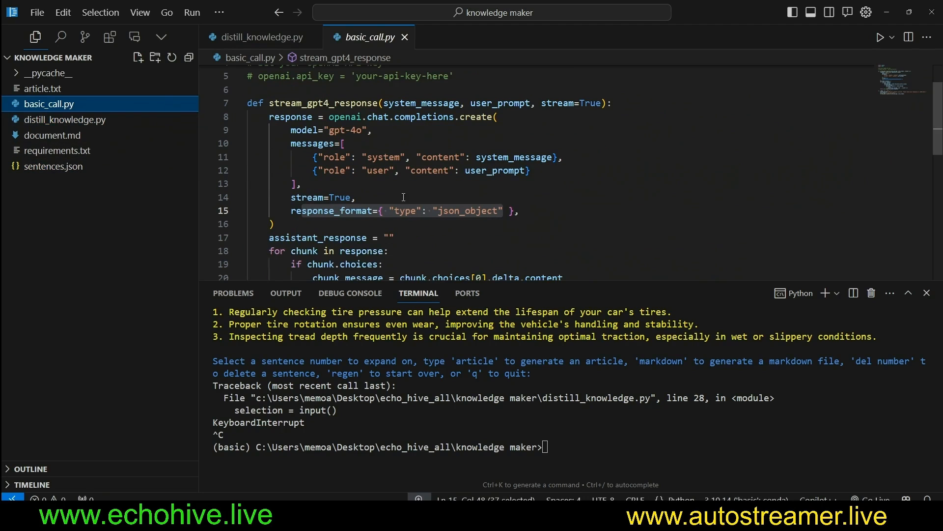
# Review the helper's parameters, chat.completions.create call, gpt-4o model and JSON response_format
pyautogui.doubleClick(422, 102)
pyautogui.doubleClick(499, 102)
pyautogui.moveTo(542, 102); pyautogui.dragTo(597, 103)
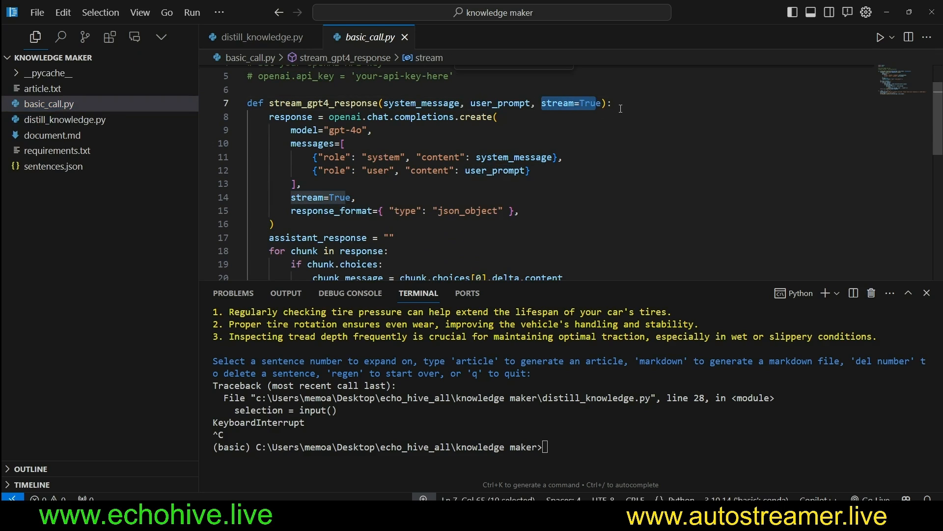
pyautogui.doubleClick(413, 116)
pyautogui.moveTo(329, 130)
pyautogui.mouseDown()
pyautogui.moveTo(372, 129)
pyautogui.moveTo(487, 179)
pyautogui.mouseUp()
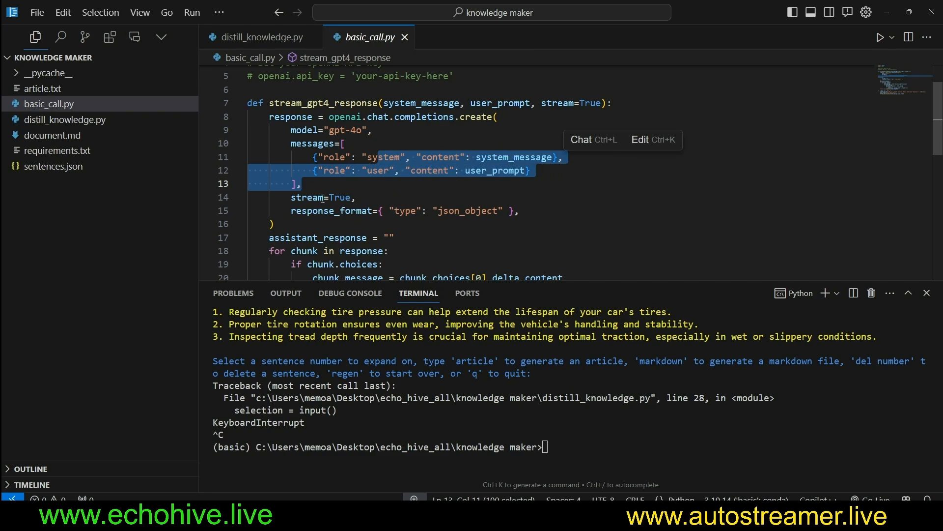
pyautogui.moveTo(292, 211); pyautogui.dragTo(272, 224)
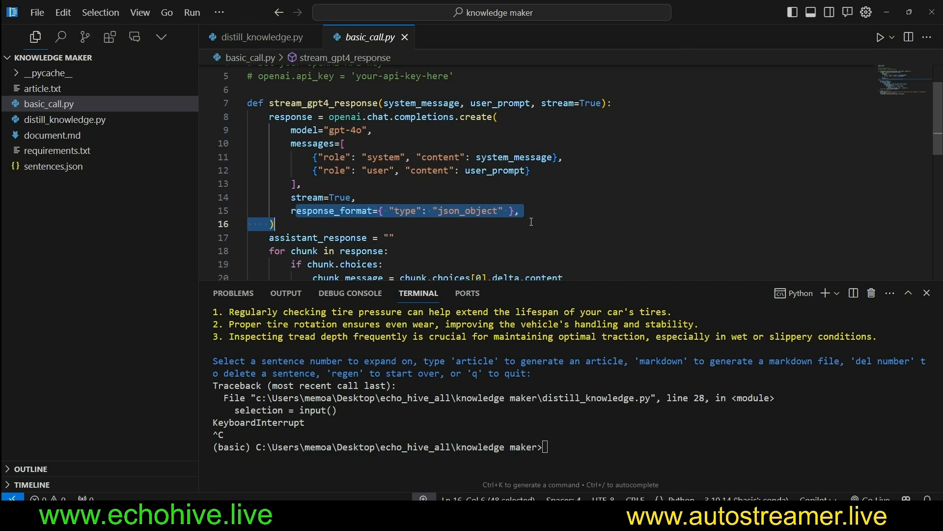
pyautogui.scroll(-3, 417, 224)
pyautogui.moveTo(337, 128)
pyautogui.mouseDown()
pyautogui.moveTo(412, 155)
pyautogui.moveTo(442, 182)
pyautogui.mouseUp()
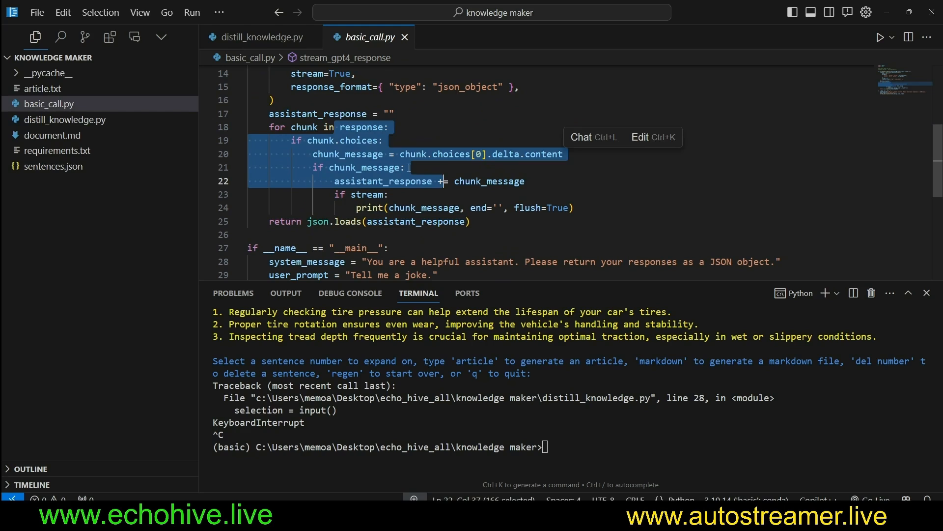
# Review the streaming accumulation, json.loads return and __main__ joke test, then show distill_knowledge.py
pyautogui.click(426, 180)
pyautogui.moveTo(346, 181); pyautogui.dragTo(339, 182)
pyautogui.moveTo(422, 209); pyautogui.dragTo(249, 207)
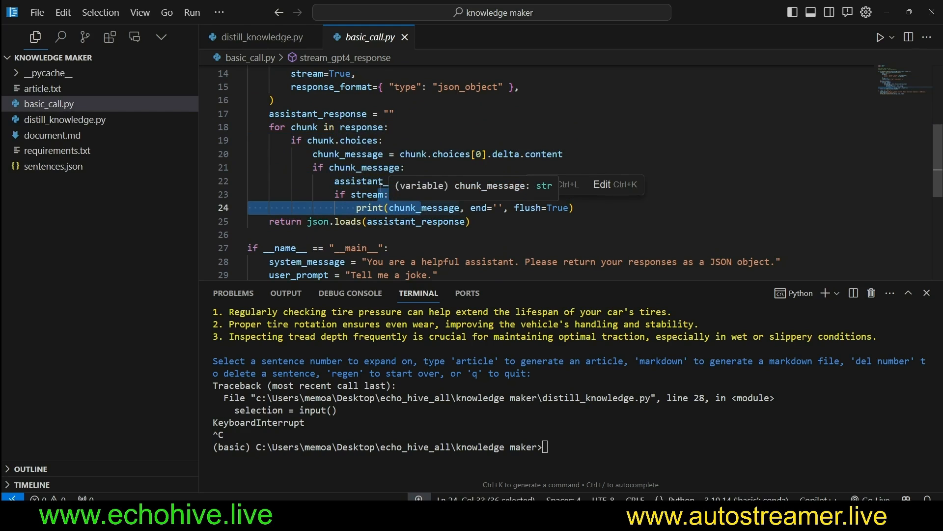
pyautogui.doubleClick(319, 114)
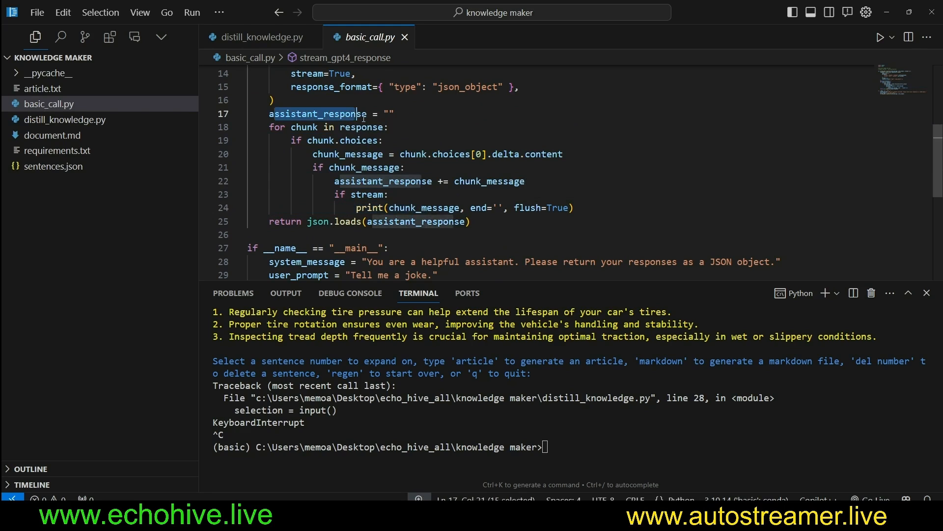
pyautogui.moveTo(307, 221); pyautogui.dragTo(369, 221)
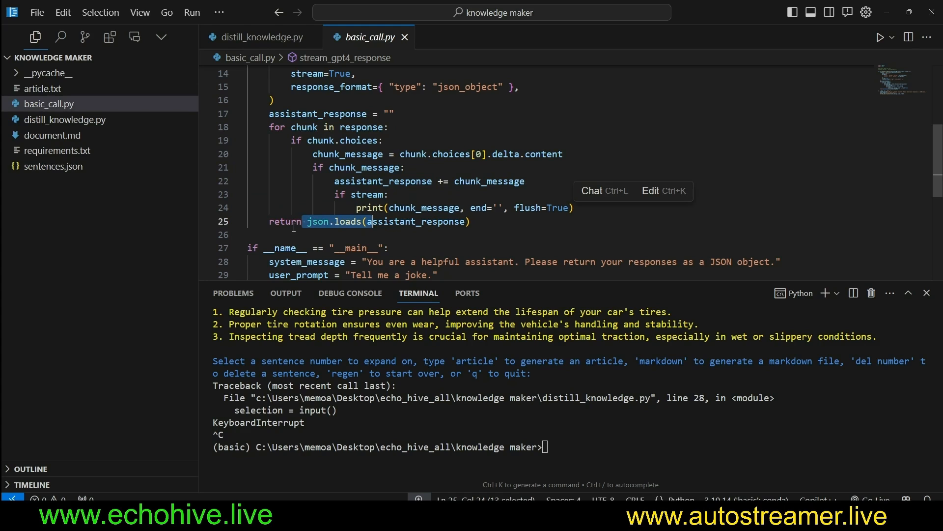
pyautogui.scroll(-2, 366, 224)
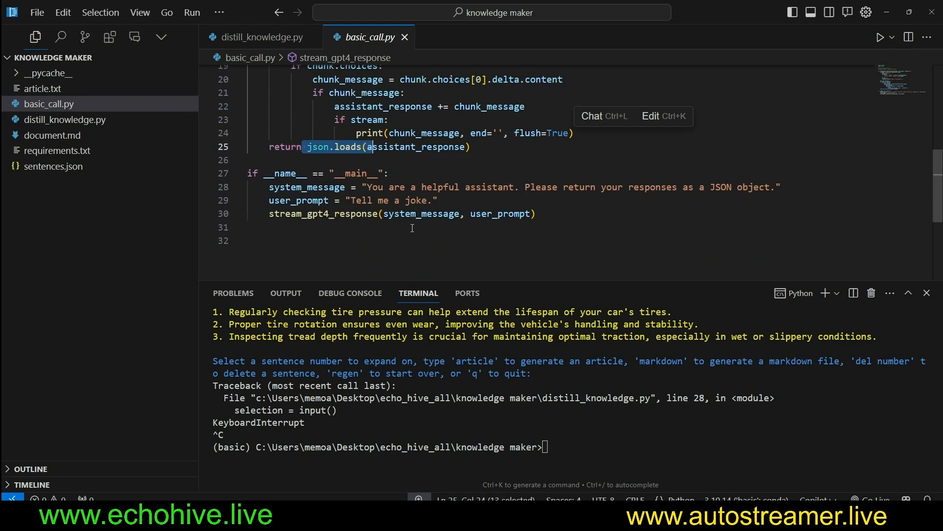
pyautogui.moveTo(374, 177); pyautogui.dragTo(251, 227)
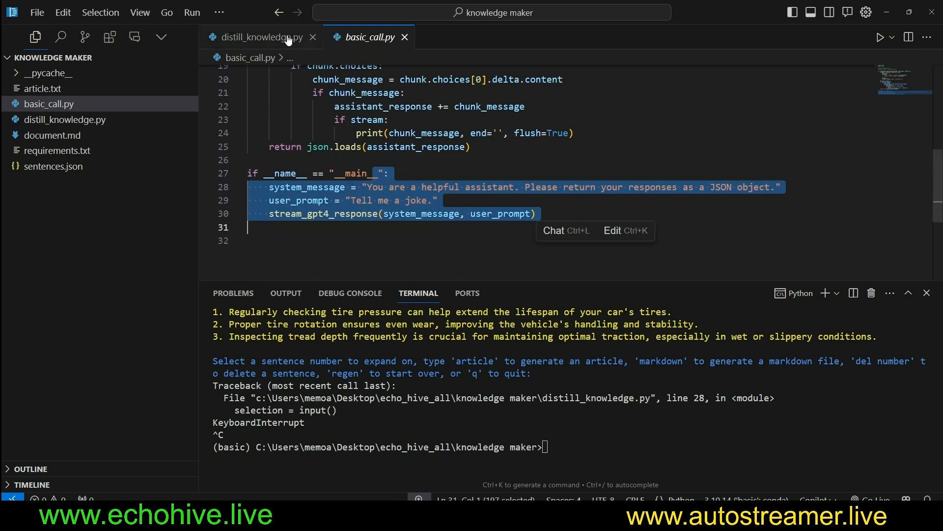
pyautogui.click(262, 37)
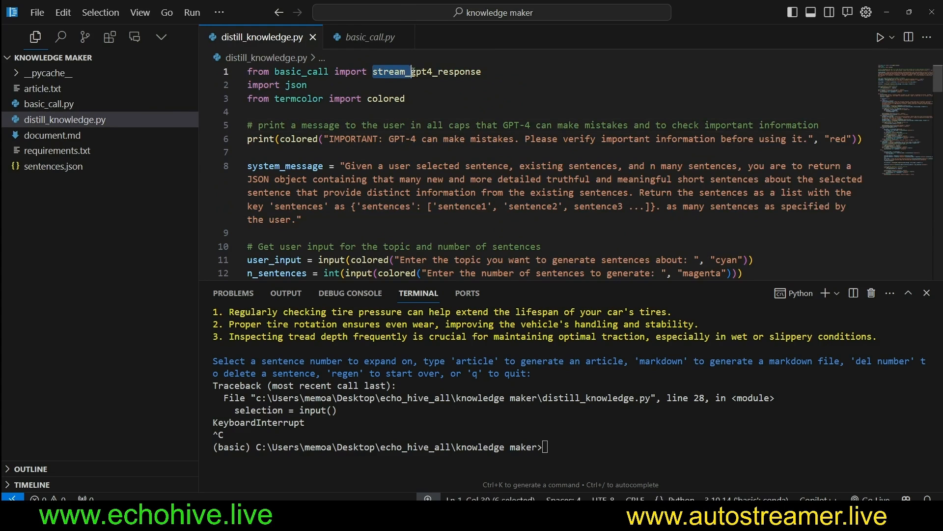
# Go over the stream_gpt4_response and json imports and the GPT-4 warning message on line 6
pyautogui.moveTo(373, 72); pyautogui.dragTo(487, 71)
pyautogui.click(483, 71)
pyautogui.doubleClick(296, 85)
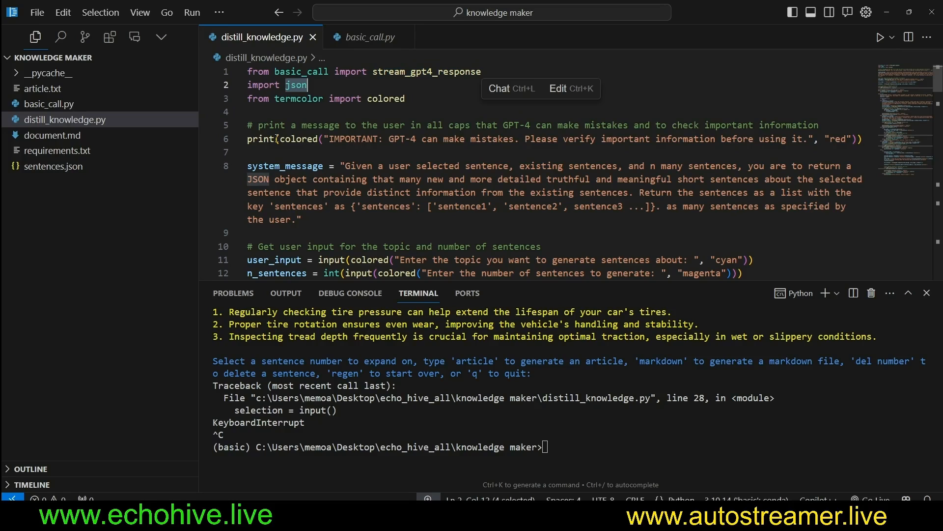
pyautogui.moveTo(248, 138); pyautogui.dragTo(498, 139)
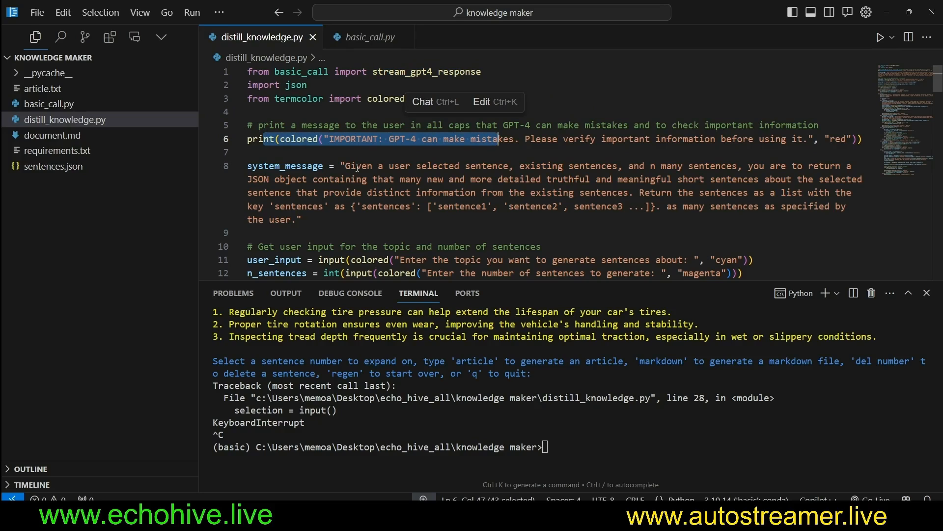
pyautogui.scroll(-3, 359, 177)
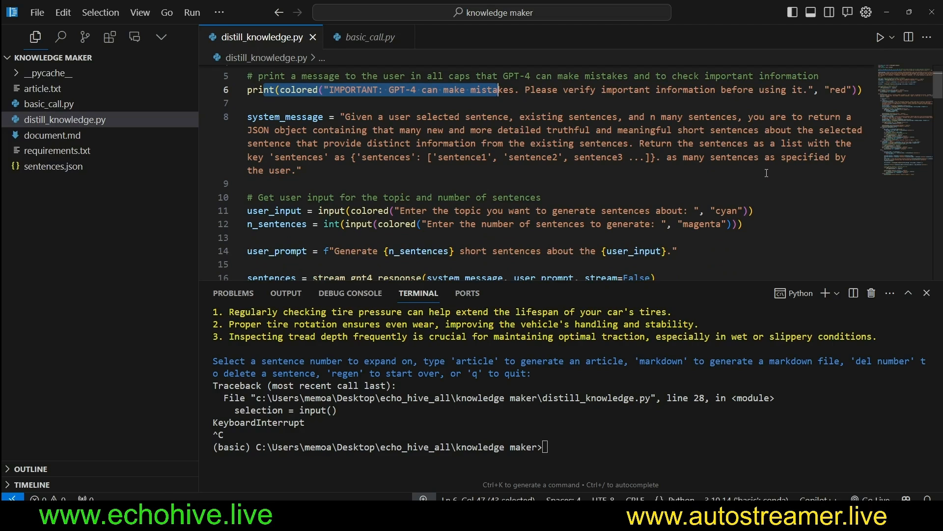
# Walk through the system_message prompt: its opening, the distinct-information rule and the example sentences JSON format
pyautogui.moveTo(344, 117); pyautogui.dragTo(302, 170)
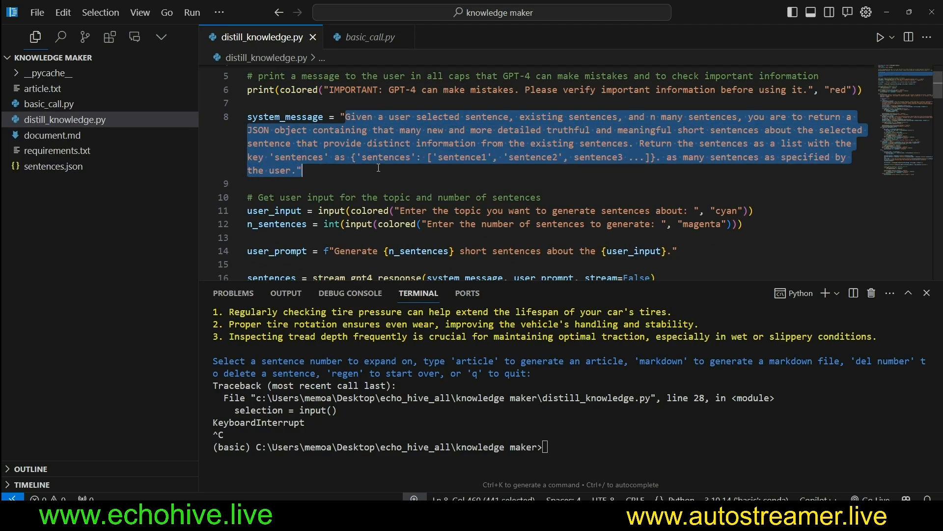
pyautogui.click(302, 170)
pyautogui.moveTo(345, 117); pyautogui.dragTo(492, 117)
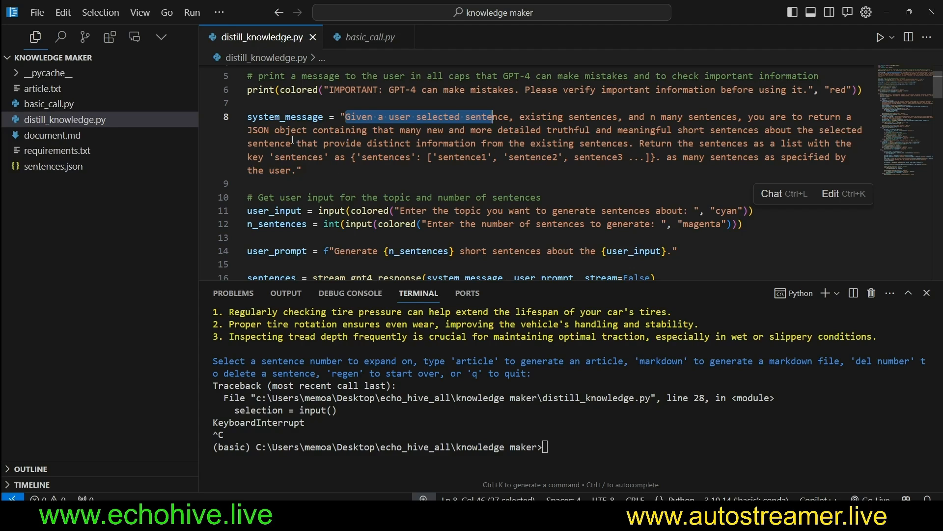
pyautogui.moveTo(400, 143); pyautogui.dragTo(634, 144)
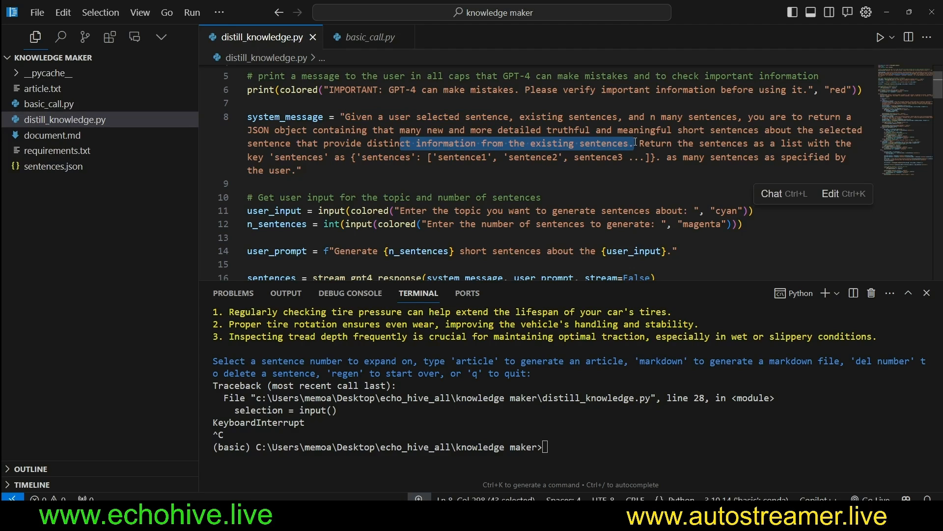
pyautogui.moveTo(358, 157); pyautogui.dragTo(655, 157)
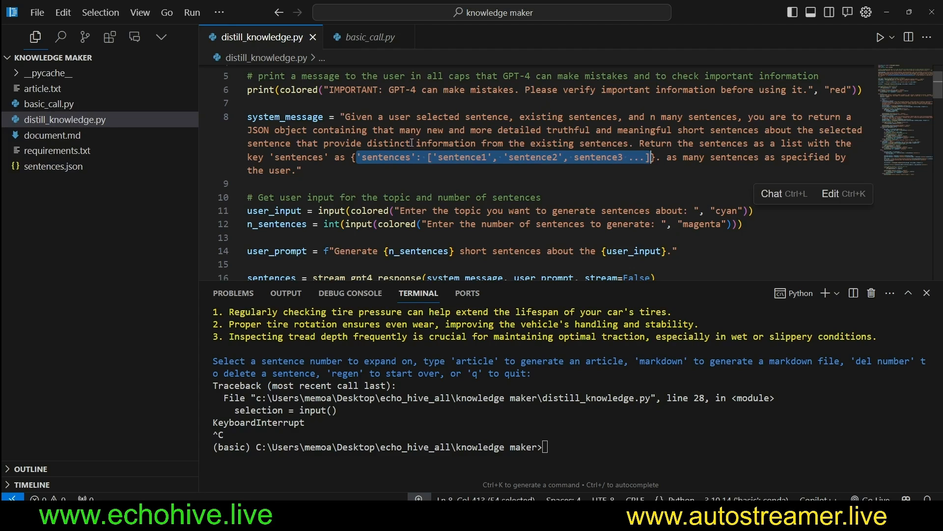
# Point out the JSON keyword and the sentences.json file name, then enlarge the interface with Ctrl+=
pyautogui.doubleClick(259, 130)
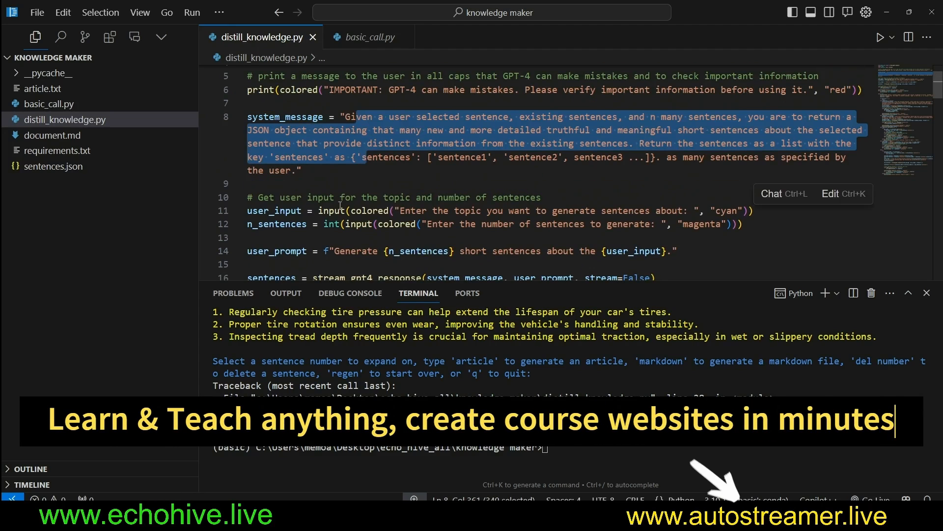
pyautogui.scroll(-3, 338, 202)
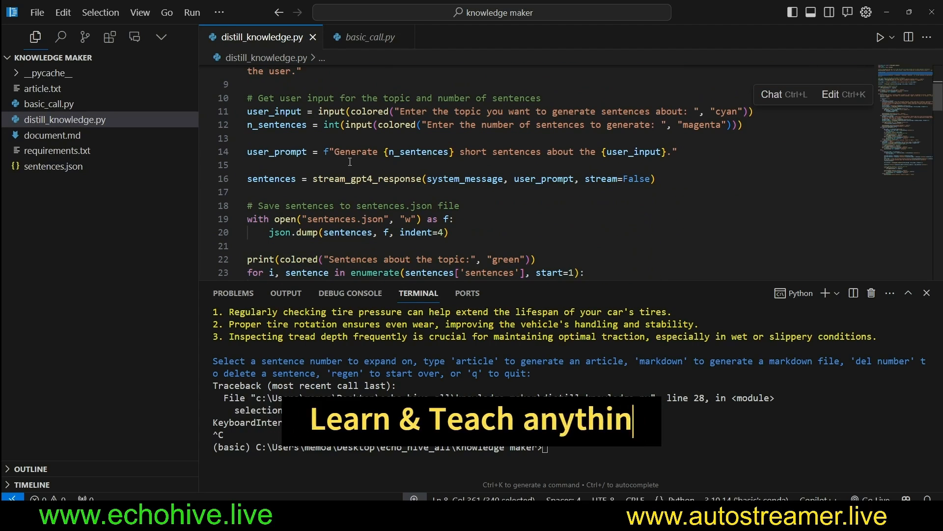
pyautogui.click(374, 218)
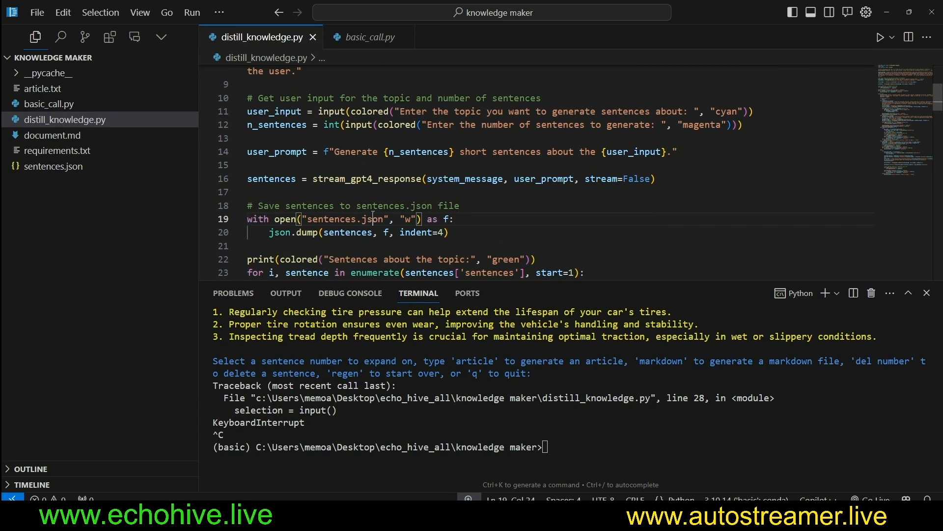
pyautogui.hotkey('ctrl', '+')
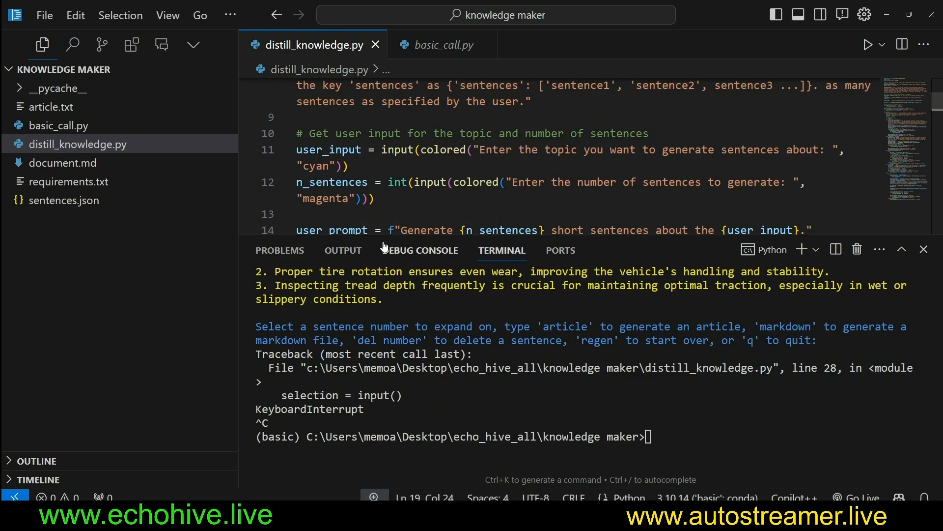
# Shorten the terminal and narrow the file list, then go over the topic and sentence-count input() lines
pyautogui.moveTo(384, 240); pyautogui.dragTo(383, 338)
pyautogui.moveTo(238, 214); pyautogui.dragTo(166, 213)
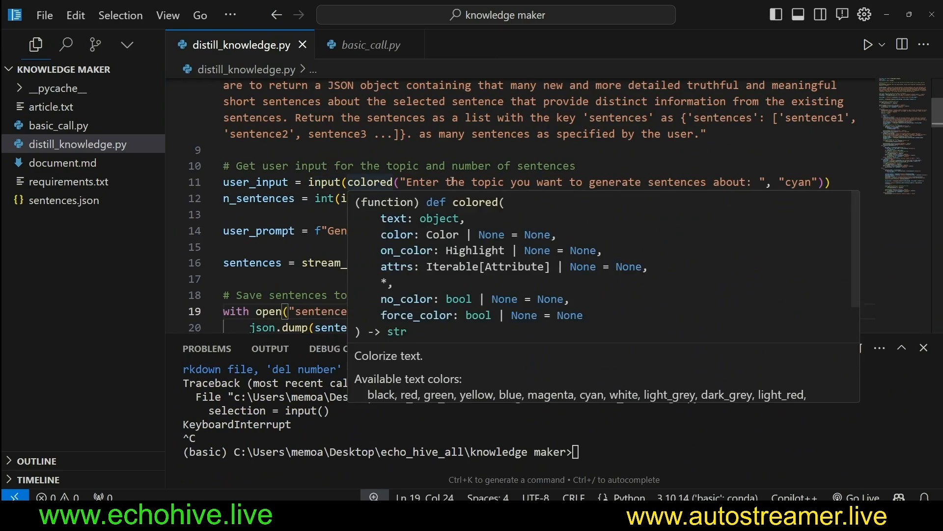
pyautogui.moveTo(447, 182); pyautogui.dragTo(704, 182)
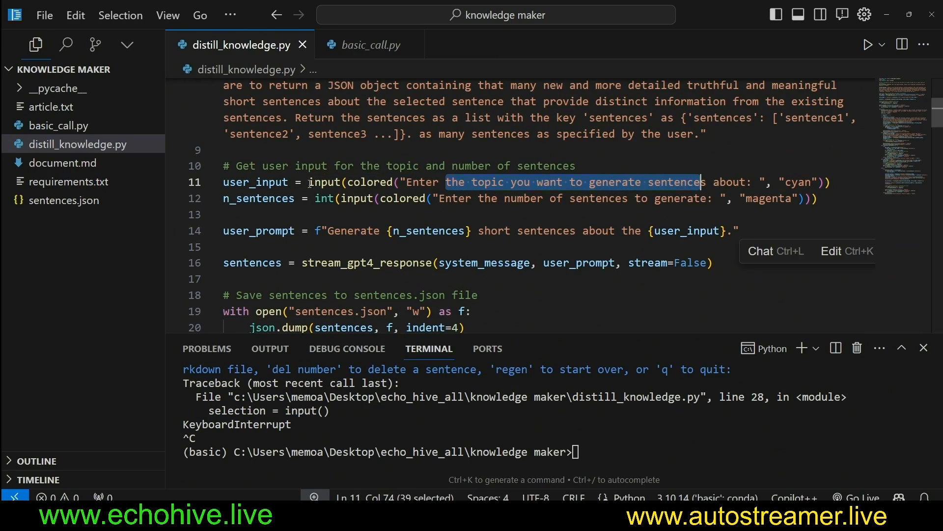
pyautogui.moveTo(249, 182); pyautogui.dragTo(525, 181)
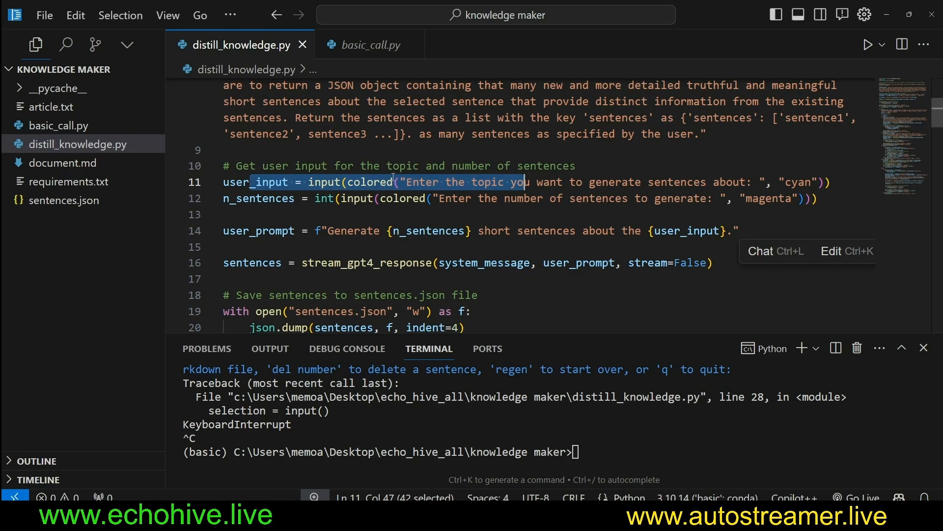
pyautogui.moveTo(224, 198); pyautogui.dragTo(610, 198)
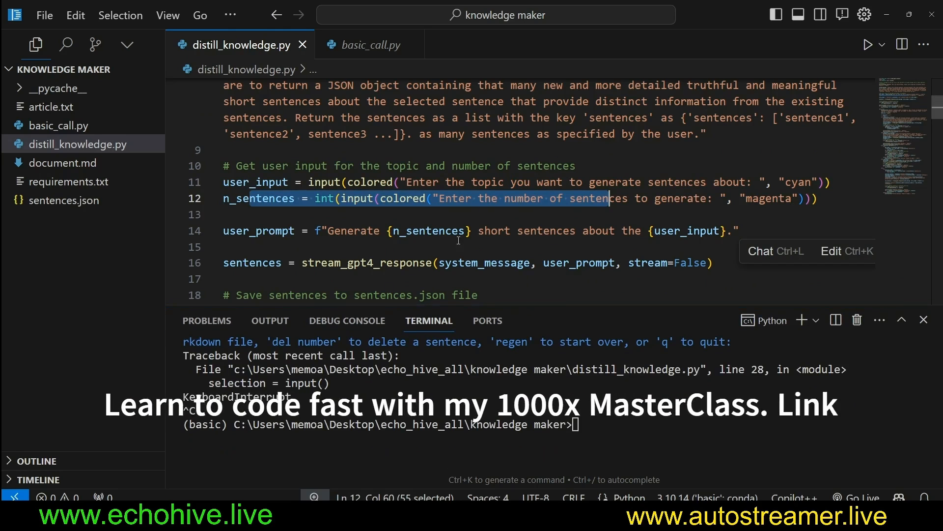
pyautogui.scroll(-1, 301, 202)
# Review the user_prompt template, the sentences result variable and the code saving sentences.json
pyautogui.doubleClick(294, 181)
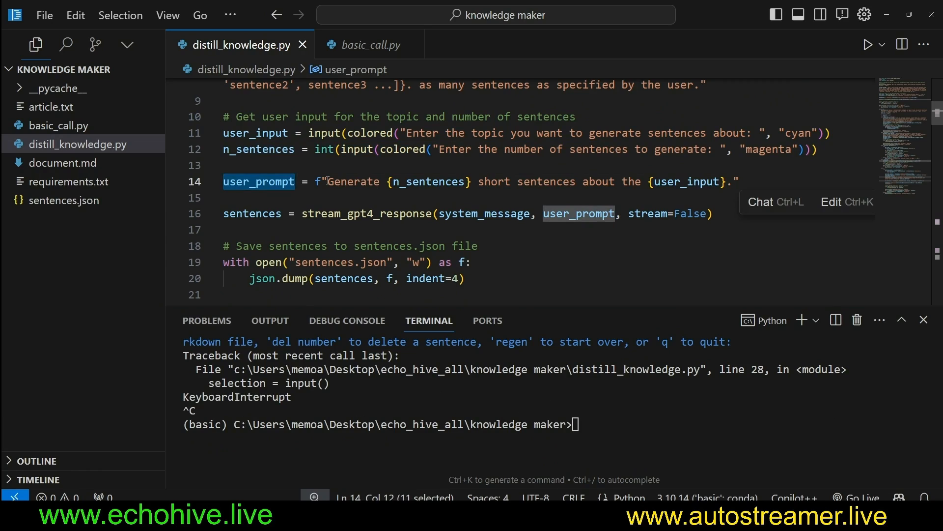
pyautogui.click(327, 182)
pyautogui.moveTo(328, 182)
pyautogui.mouseDown()
pyautogui.moveTo(545, 183)
pyautogui.moveTo(323, 201)
pyautogui.moveTo(696, 213)
pyautogui.mouseUp()
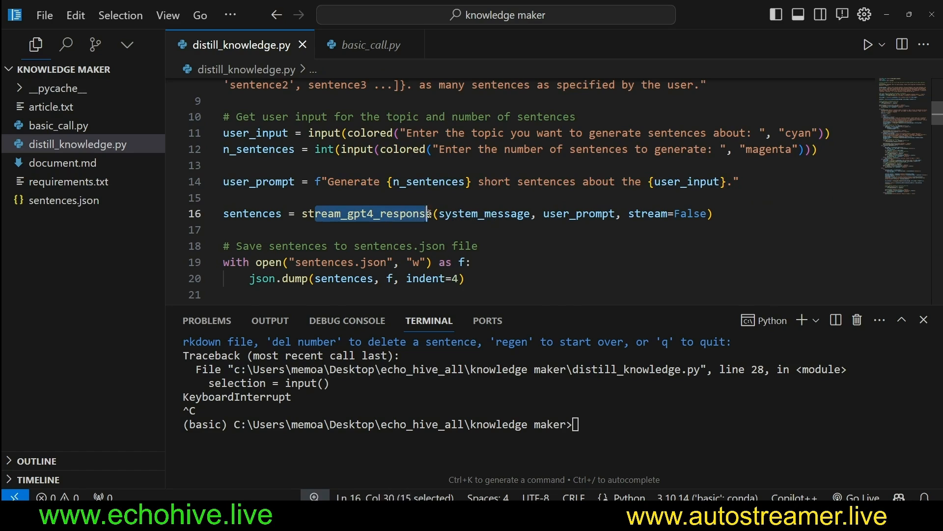
pyautogui.scroll(-2, 512, 226)
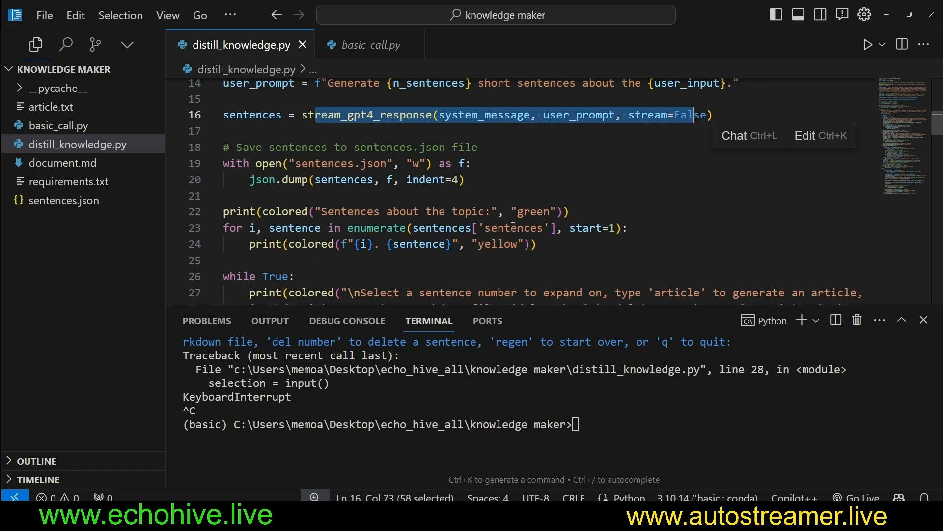
pyautogui.doubleClick(273, 119)
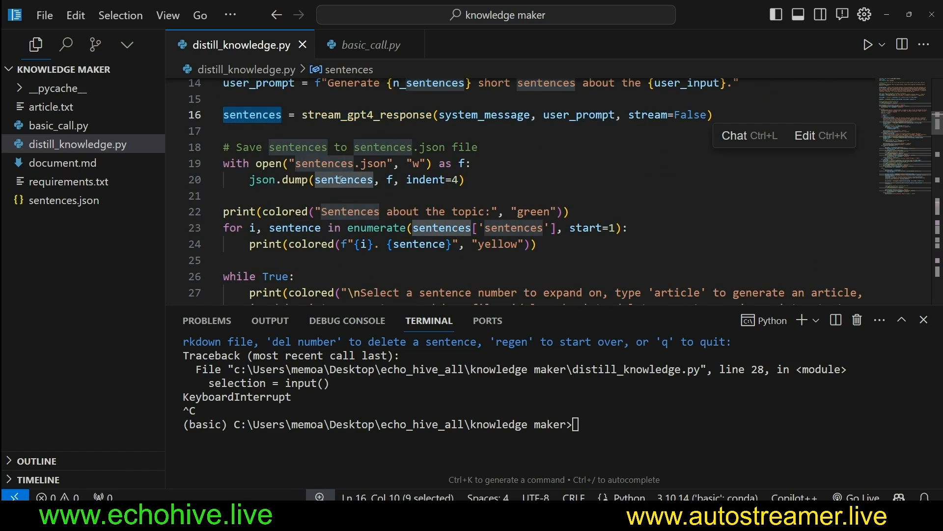
pyautogui.moveTo(289, 163); pyautogui.dragTo(386, 180)
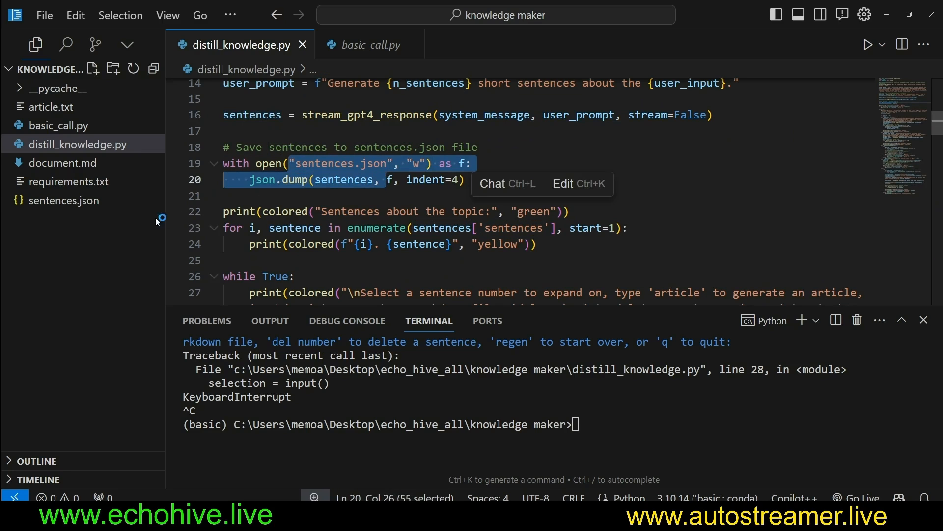
pyautogui.click(83, 203)
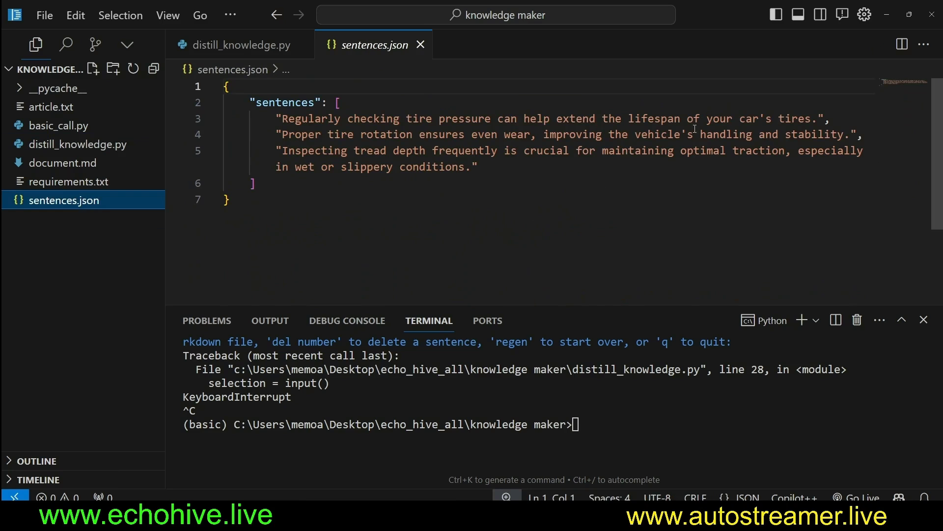
pyautogui.click(221, 44)
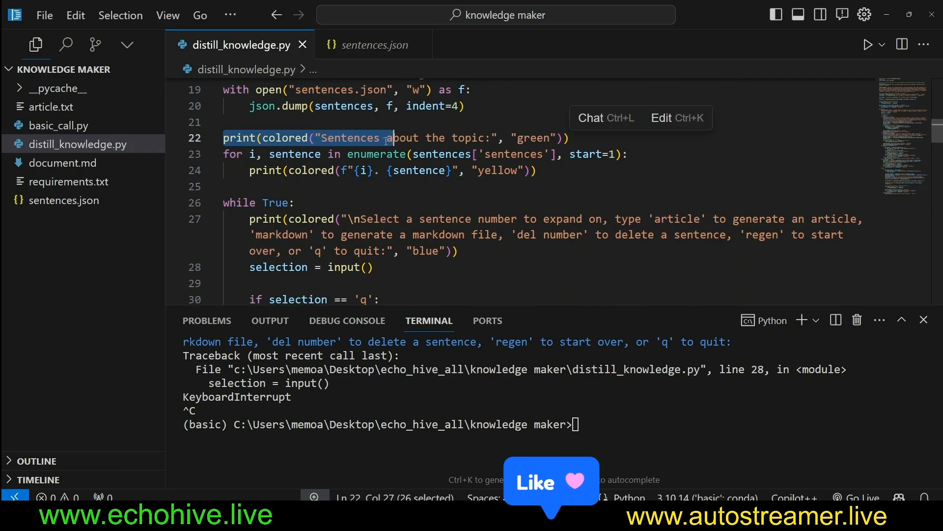
pyautogui.moveTo(302, 153); pyautogui.dragTo(354, 170)
pyautogui.scroll(3, 348, 400)
pyautogui.scroll(-3, 348, 400)
pyautogui.scroll(2, 349, 400)
pyautogui.moveTo(185, 397); pyautogui.dragTo(280, 458)
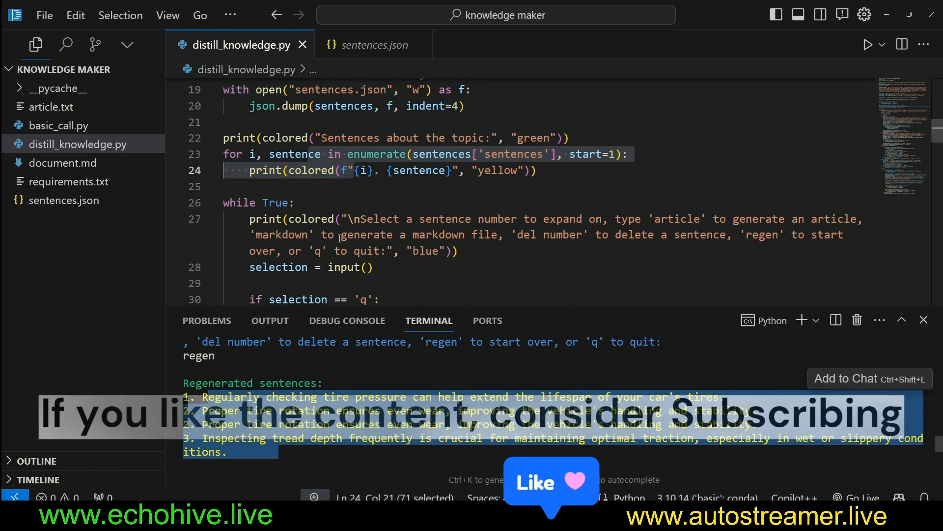
pyautogui.scroll(-3, 516, 185)
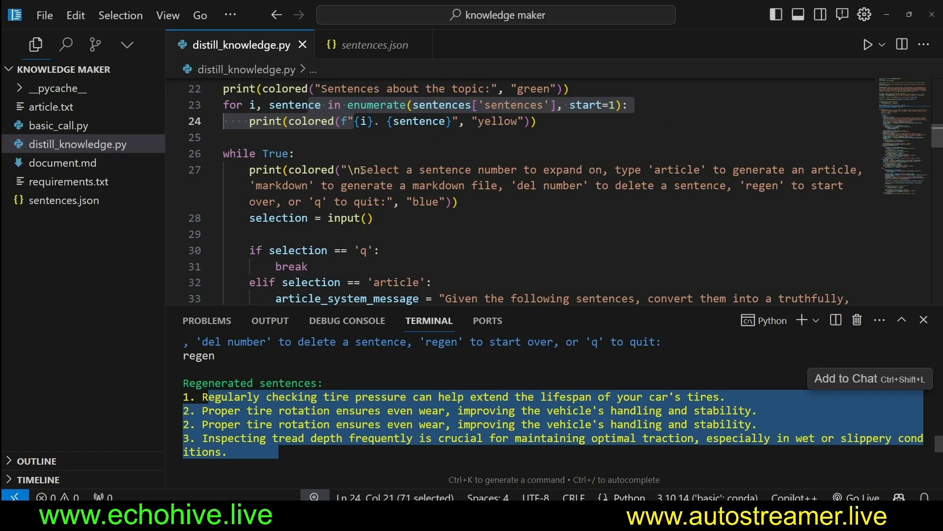
pyautogui.moveTo(359, 169); pyautogui.dragTo(617, 171)
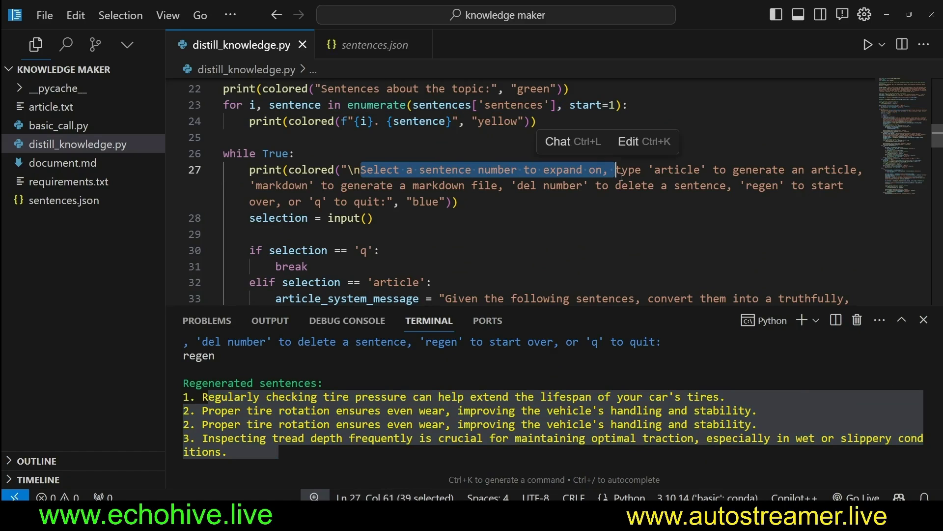
pyautogui.doubleClick(677, 170)
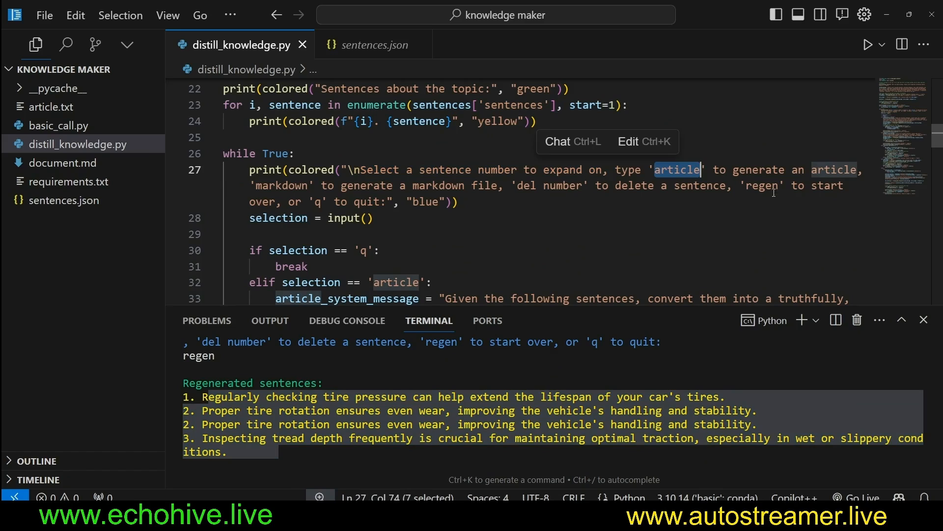
pyautogui.click(51, 108)
pyautogui.click(241, 45)
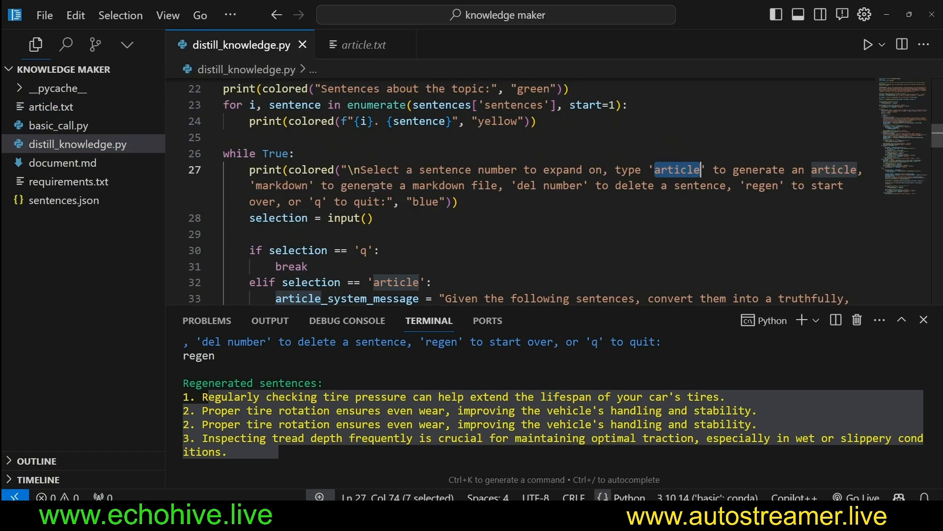
pyautogui.moveTo(256, 185); pyautogui.dragTo(394, 185)
pyautogui.click(62, 163)
pyautogui.click(241, 45)
pyautogui.moveTo(518, 185); pyautogui.dragTo(676, 186)
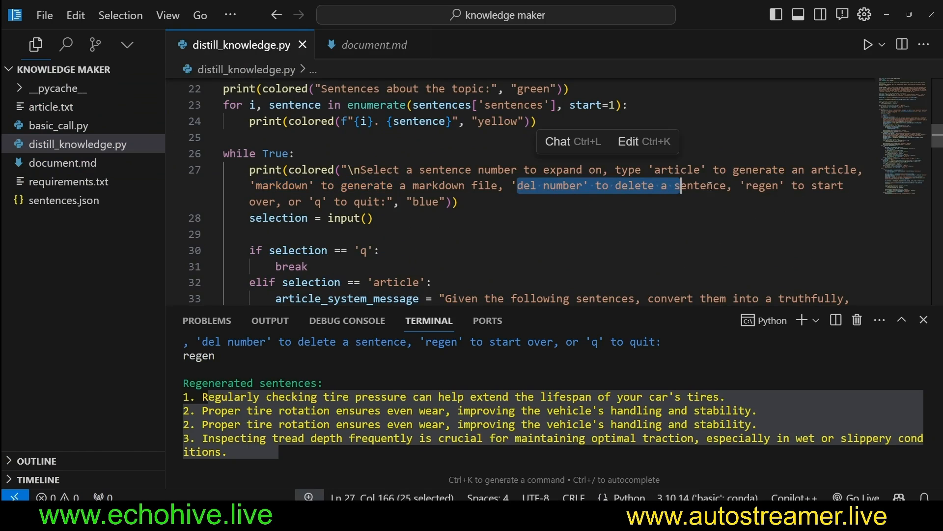
pyautogui.doubleClick(759, 186)
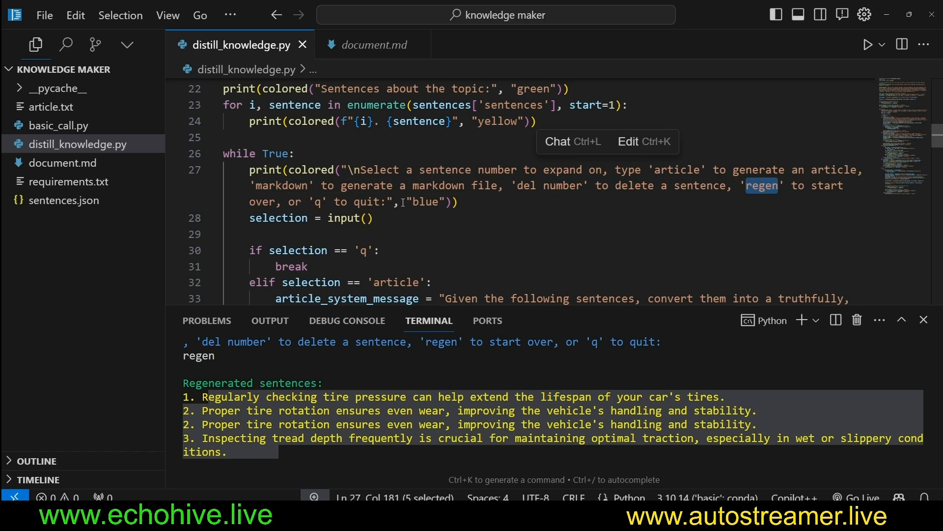
pyautogui.scroll(-3, 400, 218)
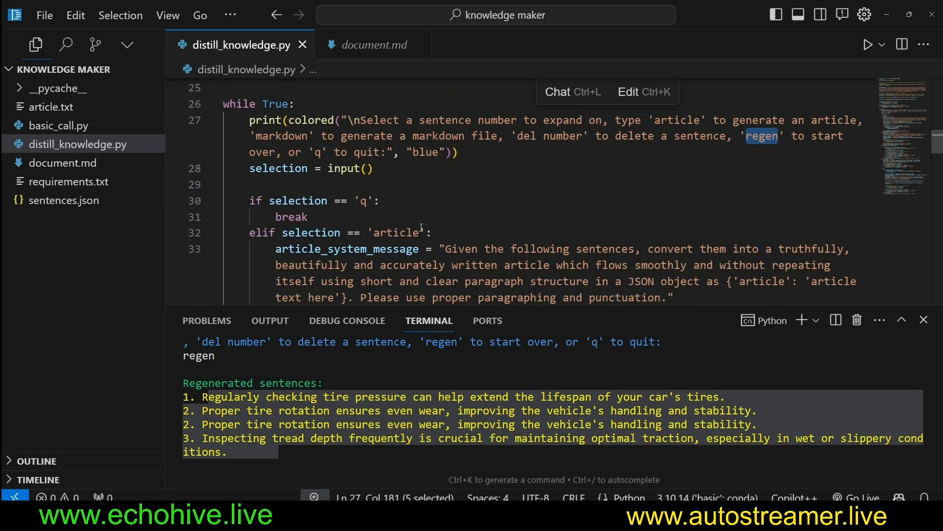
pyautogui.moveTo(341, 201); pyautogui.dragTo(381, 201)
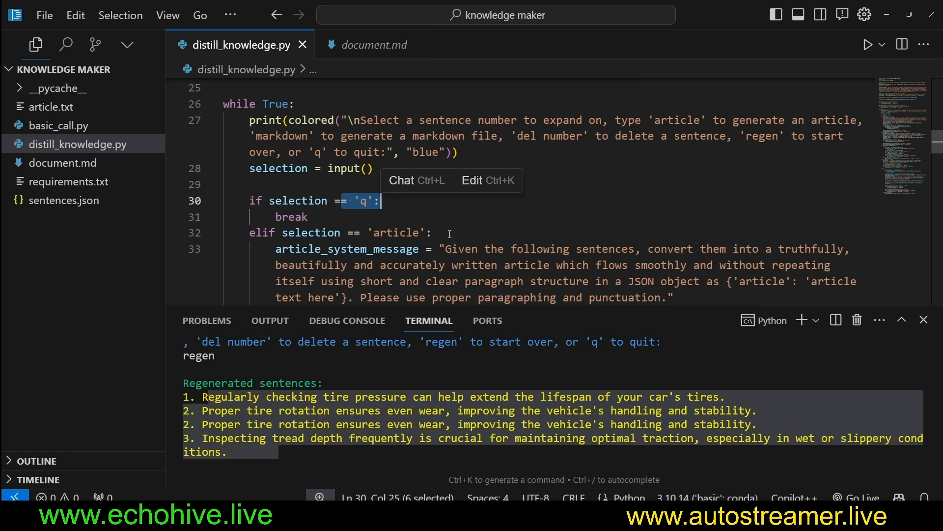
pyautogui.scroll(-3, 449, 235)
pyautogui.scroll(5, 449, 234)
pyautogui.scroll(-5, 336, 251)
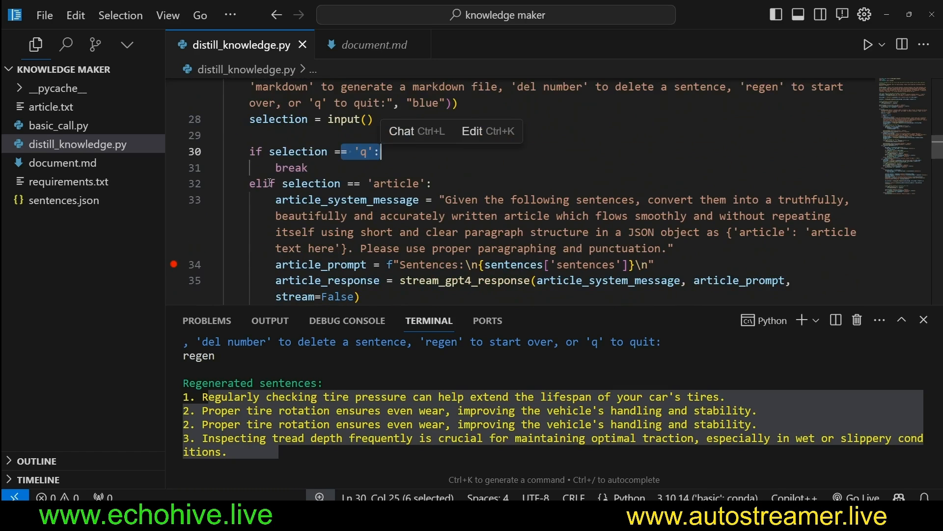
pyautogui.moveTo(283, 184); pyautogui.dragTo(430, 183)
pyautogui.scroll(-3, 352, 192)
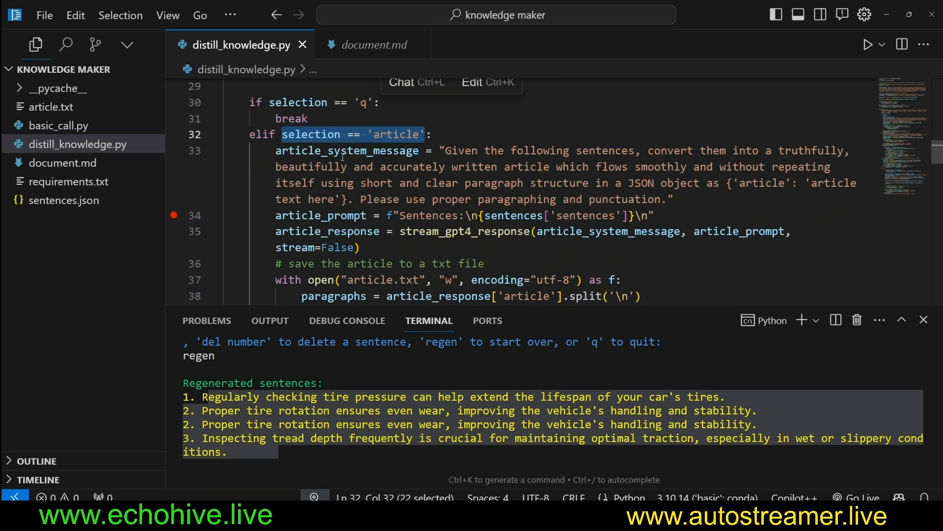
pyautogui.moveTo(447, 151)
pyautogui.mouseDown()
pyautogui.moveTo(648, 151)
pyautogui.moveTo(382, 167)
pyautogui.moveTo(649, 167)
pyautogui.mouseUp()
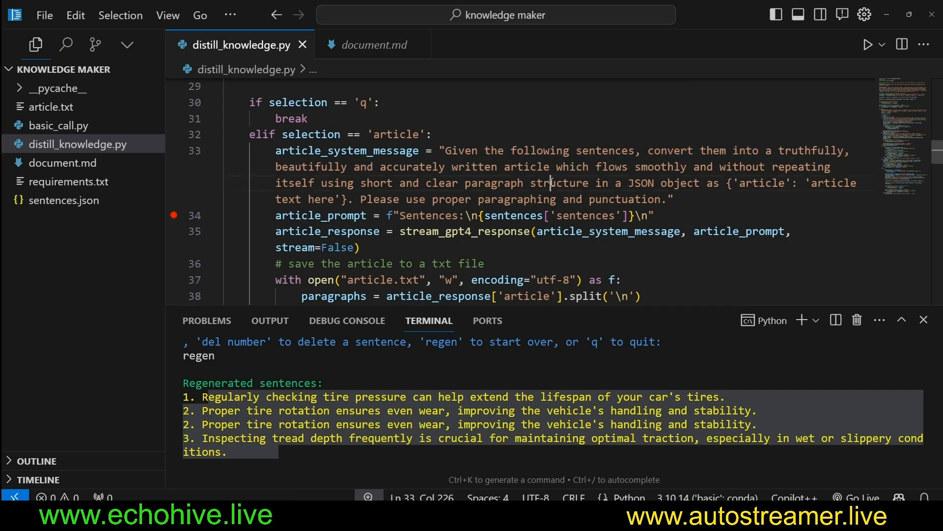
pyautogui.moveTo(558, 183); pyautogui.dragTo(628, 184)
pyautogui.moveTo(750, 183); pyautogui.dragTo(780, 184)
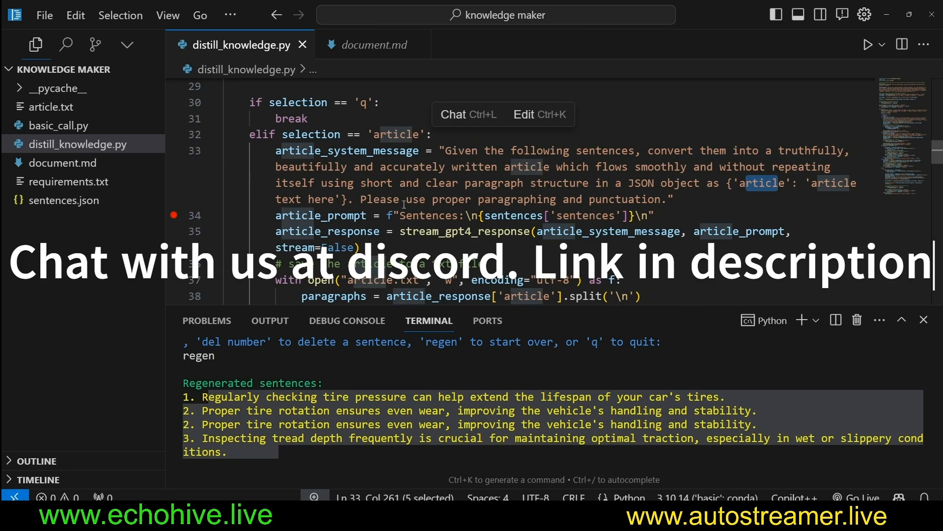
pyautogui.moveTo(380, 199); pyautogui.dragTo(640, 199)
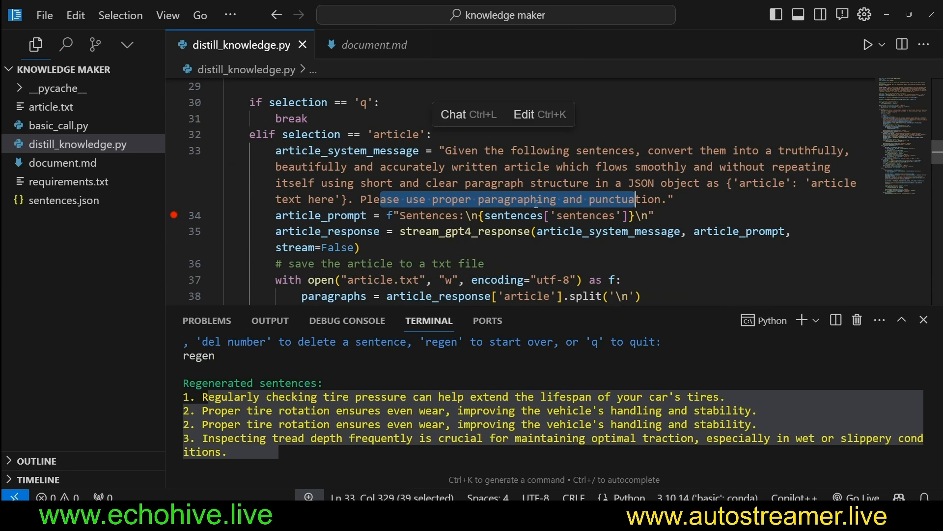
pyautogui.press('Down')
pyautogui.press('Down')
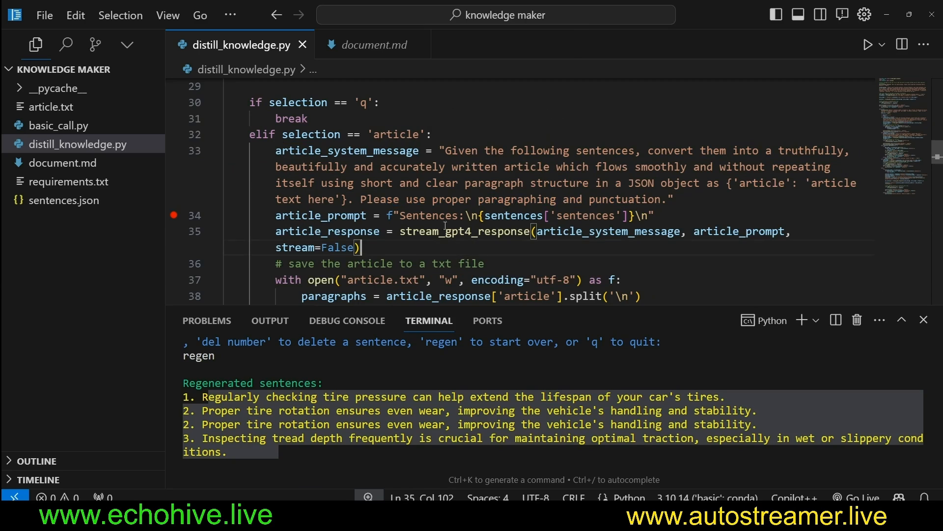
pyautogui.doubleClick(284, 215)
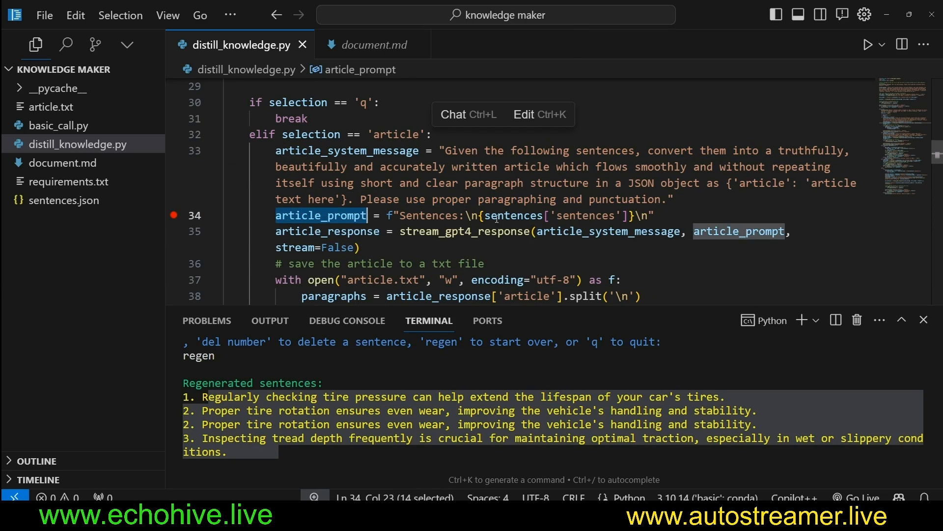
pyautogui.doubleClick(283, 231)
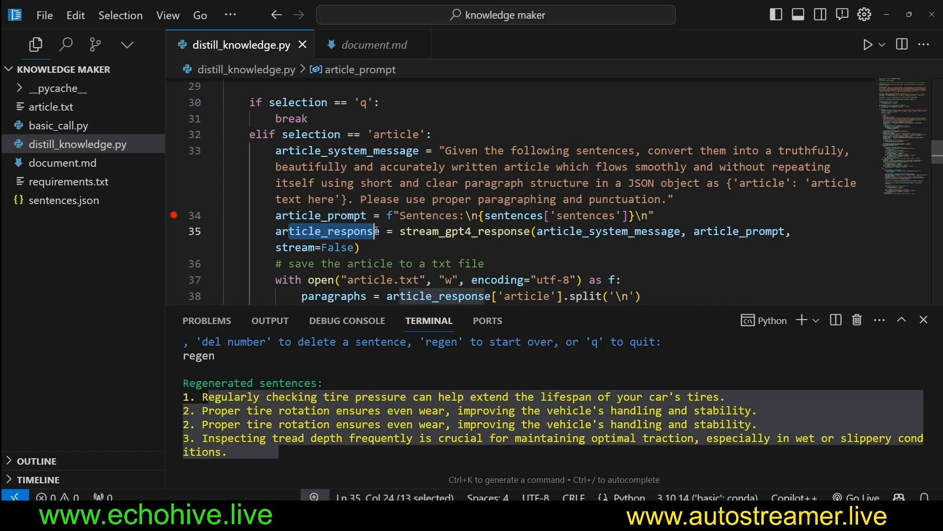
pyautogui.moveTo(411, 232); pyautogui.dragTo(536, 231)
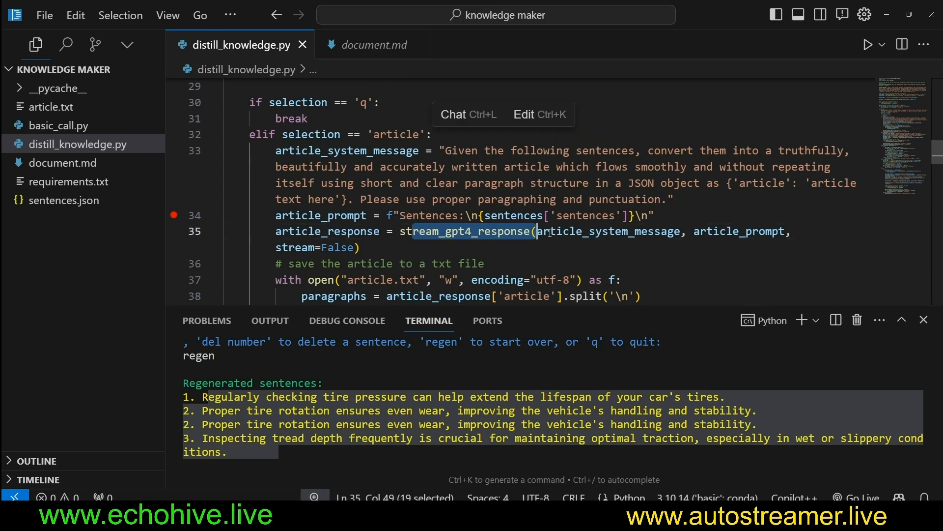
pyautogui.doubleClick(608, 232)
pyautogui.moveTo(719, 231); pyautogui.dragTo(767, 231)
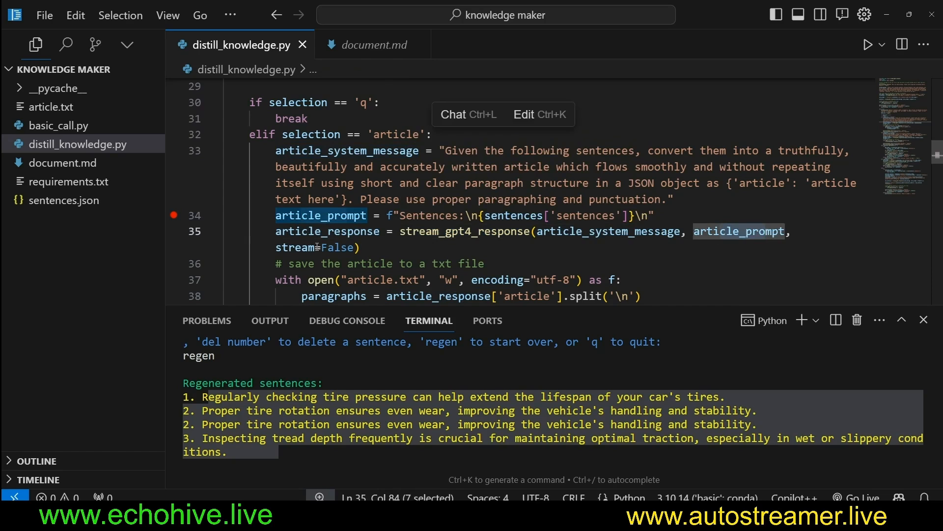
pyautogui.moveTo(309, 279); pyautogui.dragTo(451, 180)
pyautogui.scroll(-3, 451, 221)
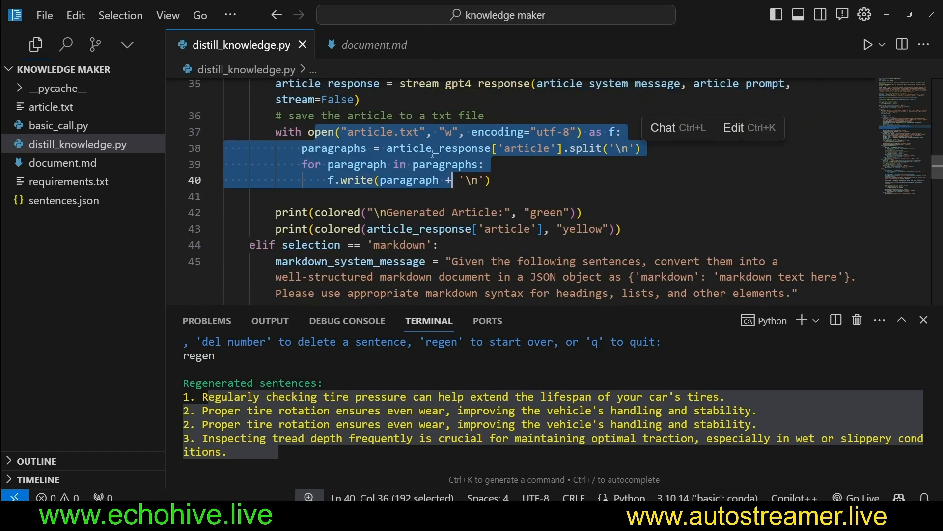
pyautogui.moveTo(315, 212); pyautogui.dragTo(421, 228)
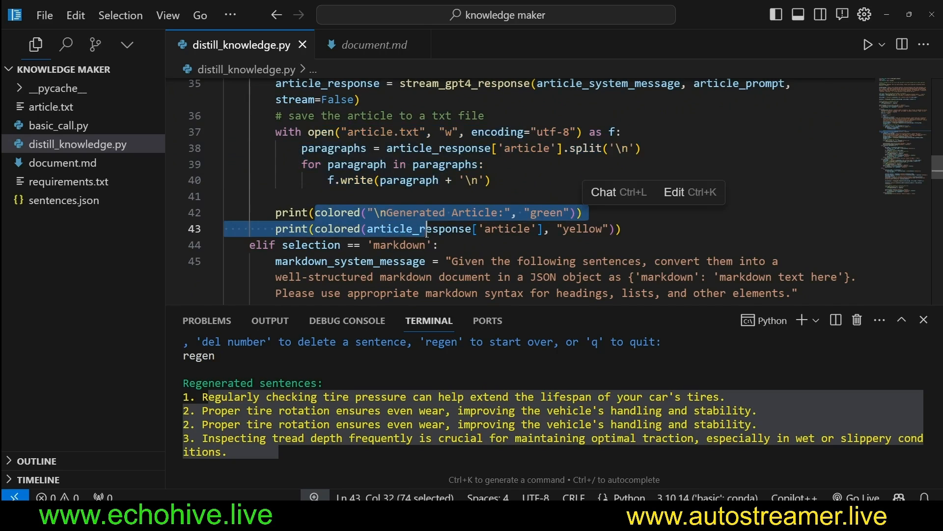
pyautogui.scroll(-2, 420, 228)
pyautogui.click(341, 177)
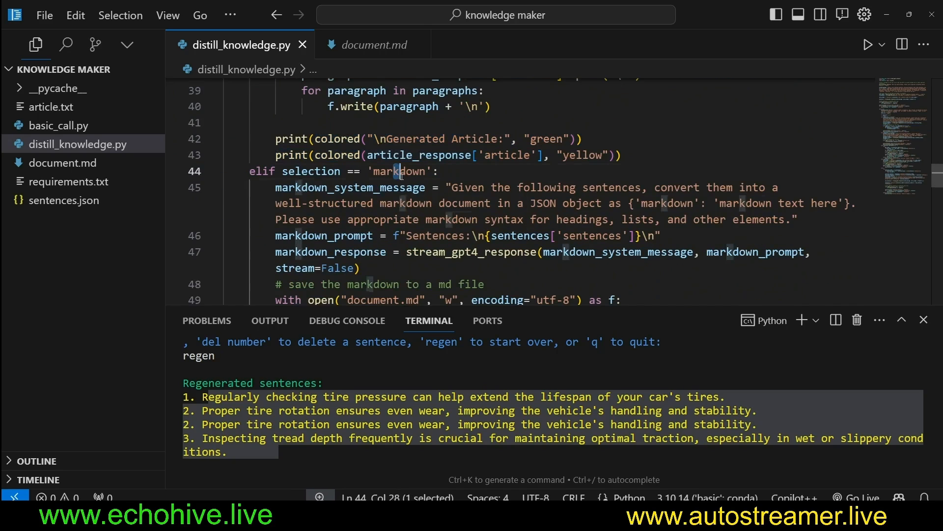
pyautogui.moveTo(459, 188); pyautogui.dragTo(633, 187)
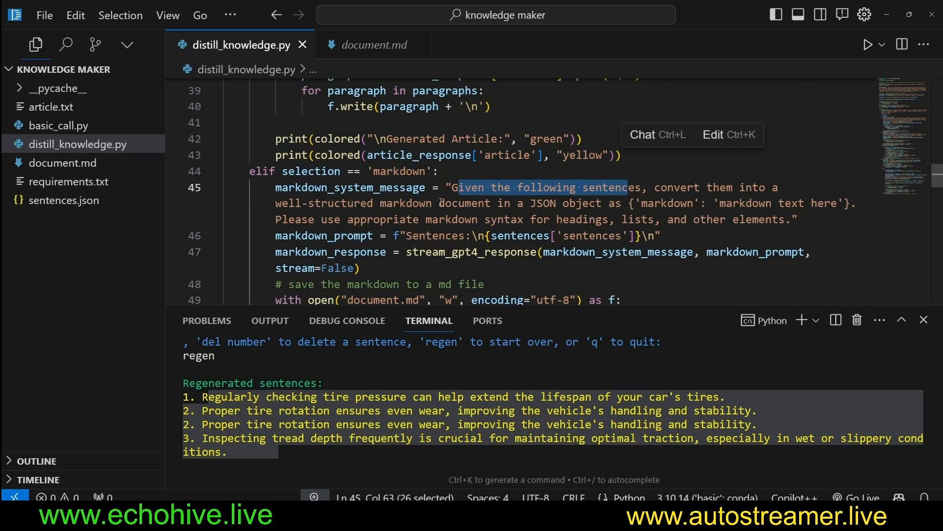
pyautogui.scroll(-1, 515, 239)
pyautogui.moveTo(516, 214)
pyautogui.mouseDown()
pyautogui.moveTo(354, 221)
pyautogui.moveTo(411, 267)
pyautogui.mouseUp()
pyautogui.scroll(-4, 493, 283)
pyautogui.scroll(-4, 495, 221)
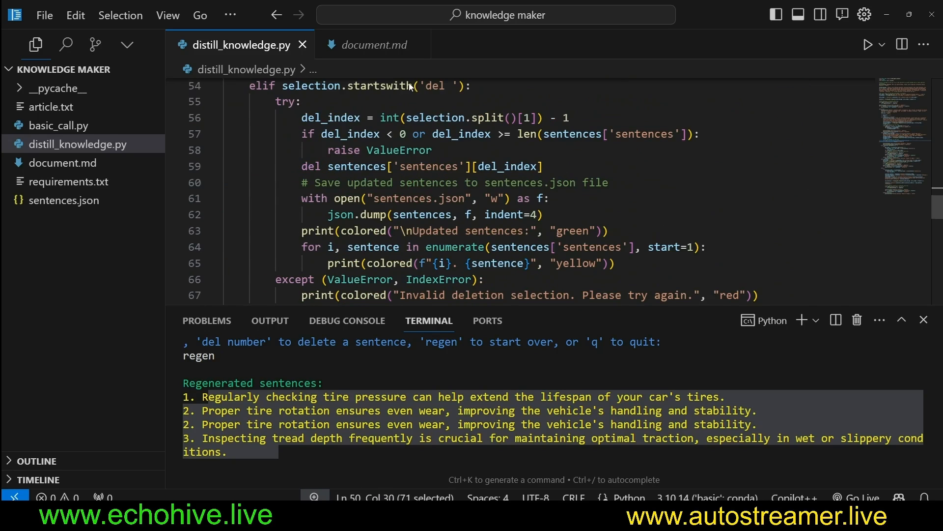
pyautogui.moveTo(428, 86); pyautogui.dragTo(437, 86)
# Review the del branch: del_index uses, saving to sentences.json and the ValueError for bad indexes
pyautogui.moveTo(336, 120); pyautogui.dragTo(355, 120)
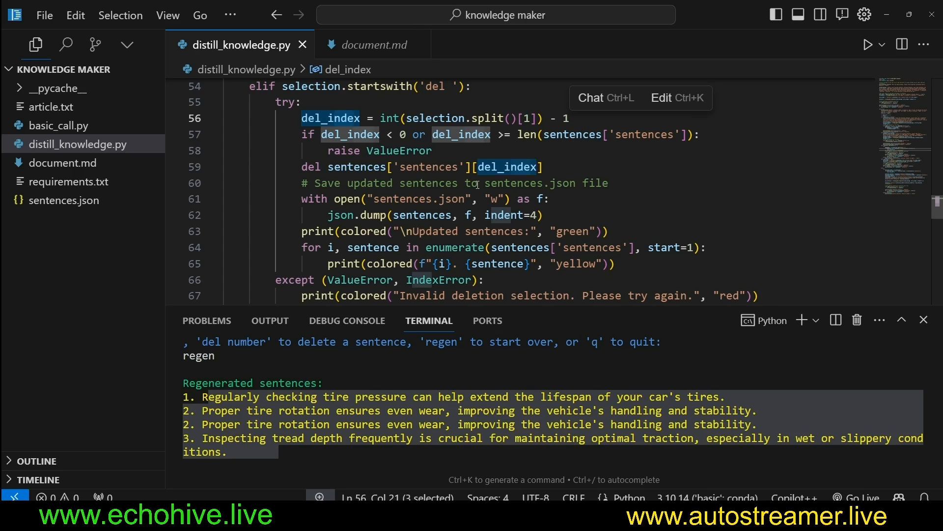
pyautogui.moveTo(377, 199)
pyautogui.mouseDown()
pyautogui.moveTo(421, 215)
pyautogui.moveTo(437, 264)
pyautogui.mouseUp()
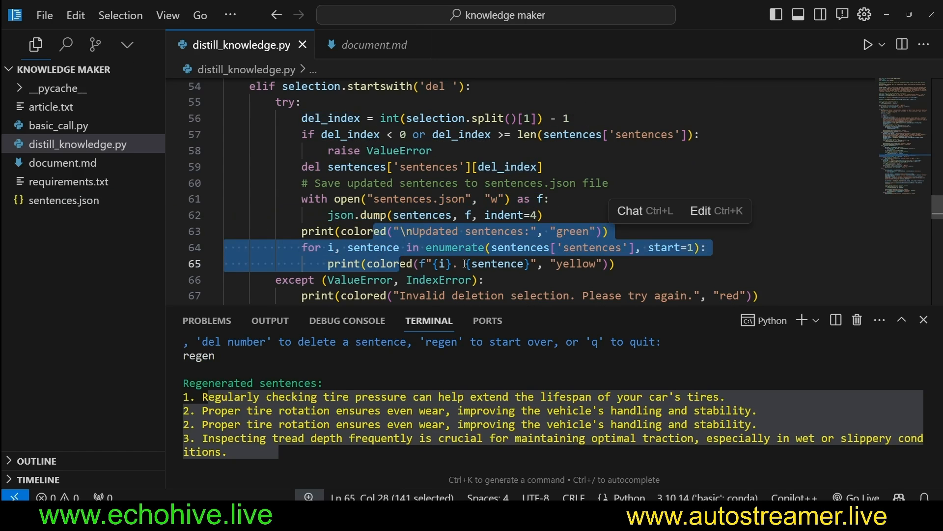
pyautogui.moveTo(369, 214)
pyautogui.click(432, 151)
pyautogui.moveTo(398, 151)
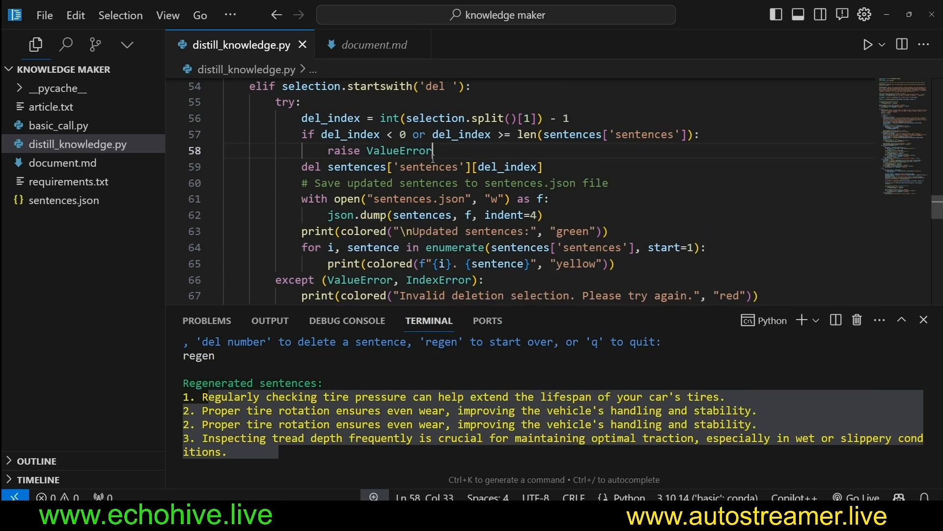
pyautogui.scroll(-3, 435, 215)
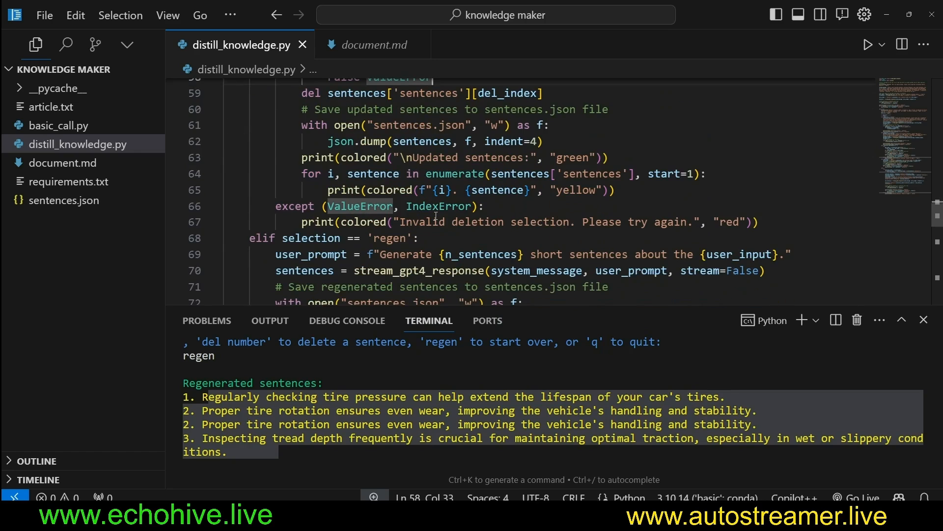
pyautogui.scroll(-2, 354, 177)
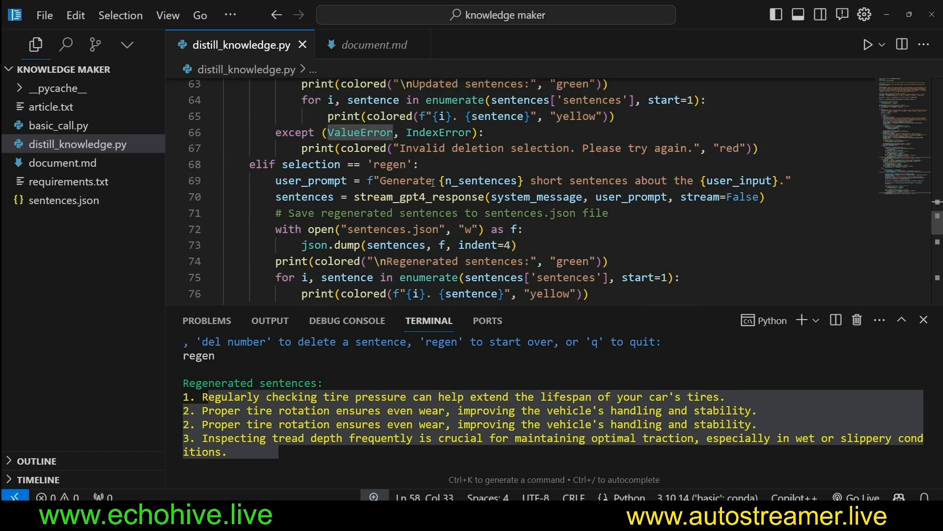
# Review the regen branch: its prompt on line 69 and the save, print and dump into sentences.json
pyautogui.moveTo(379, 181); pyautogui.dragTo(771, 181)
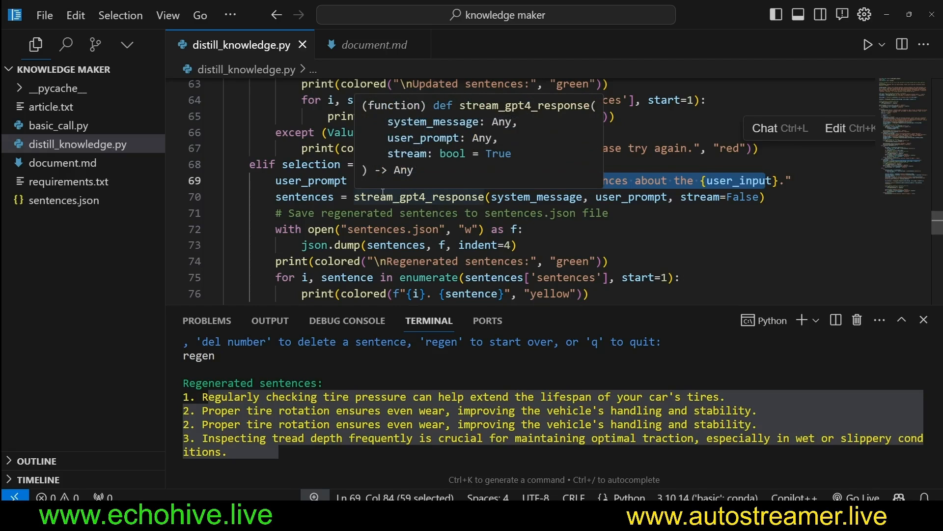
pyautogui.moveTo(316, 197); pyautogui.dragTo(402, 277)
pyautogui.scroll(-2, 402, 221)
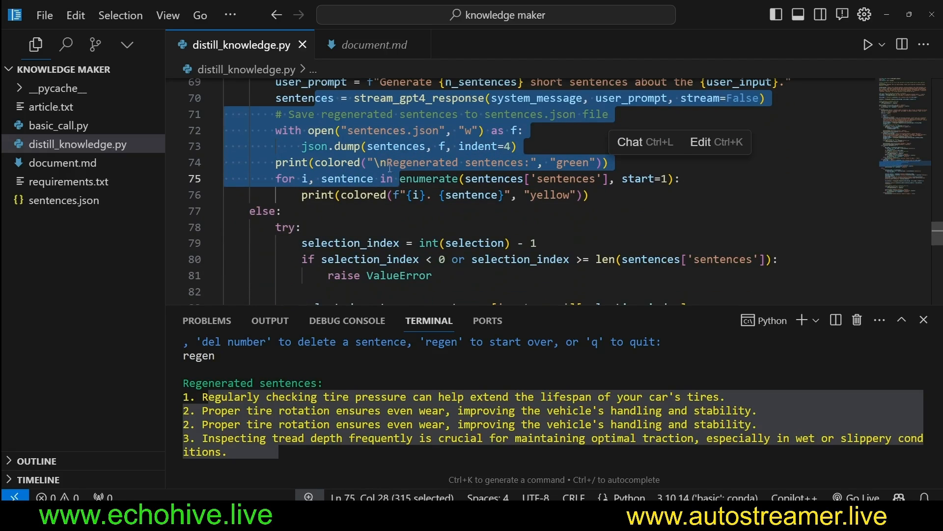
pyautogui.moveTo(348, 130); pyautogui.dragTo(398, 146)
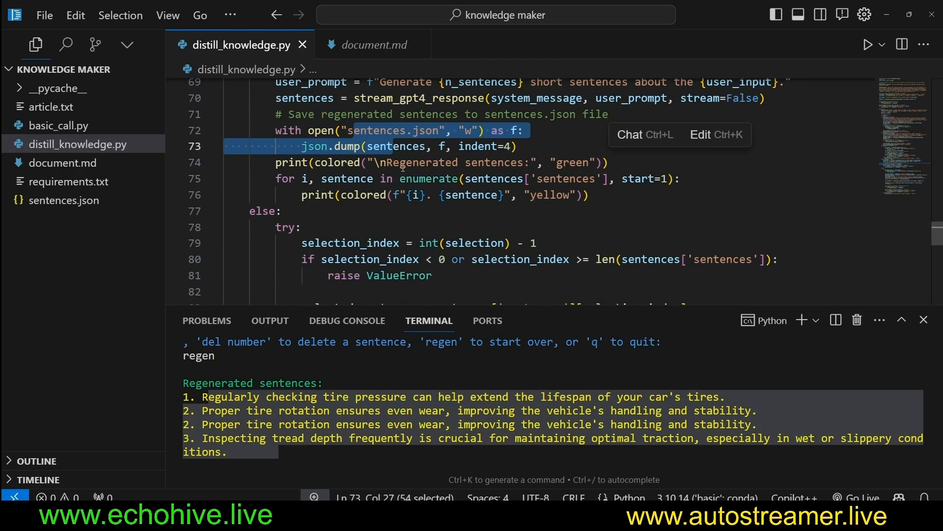
# Show sentences.json in a split beside the script, then close it again
pyautogui.click(63, 200)
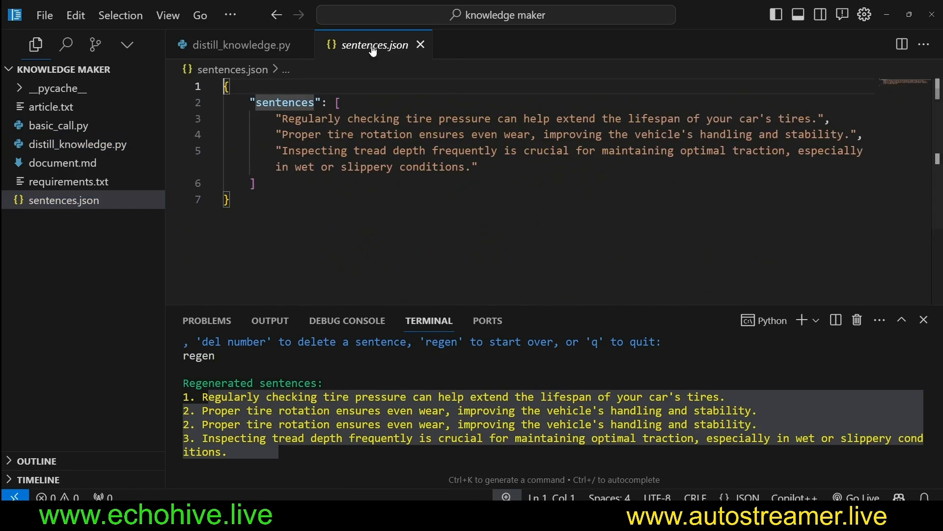
pyautogui.moveTo(372, 45)
pyautogui.mouseDown()
pyautogui.moveTo(773, 140)
pyautogui.moveTo(906, 148)
pyautogui.mouseUp()
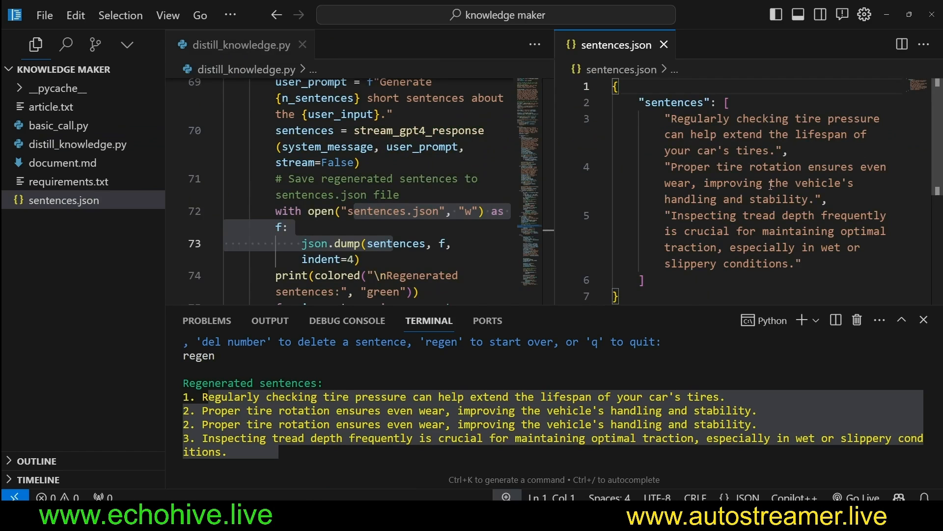
pyautogui.click(664, 45)
pyautogui.scroll(-2, 582, 166)
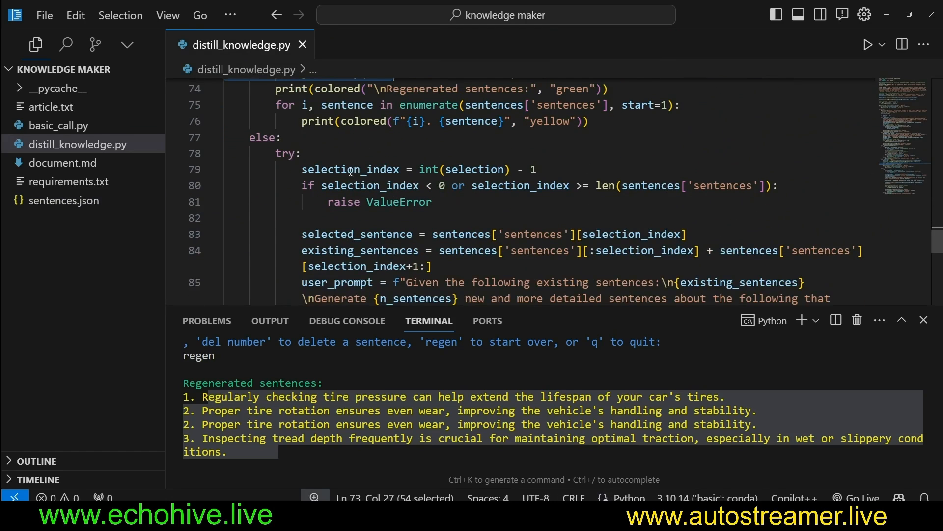
pyautogui.scroll(3, 353, 174)
pyautogui.scroll(2, 352, 174)
pyautogui.doubleClick(389, 139)
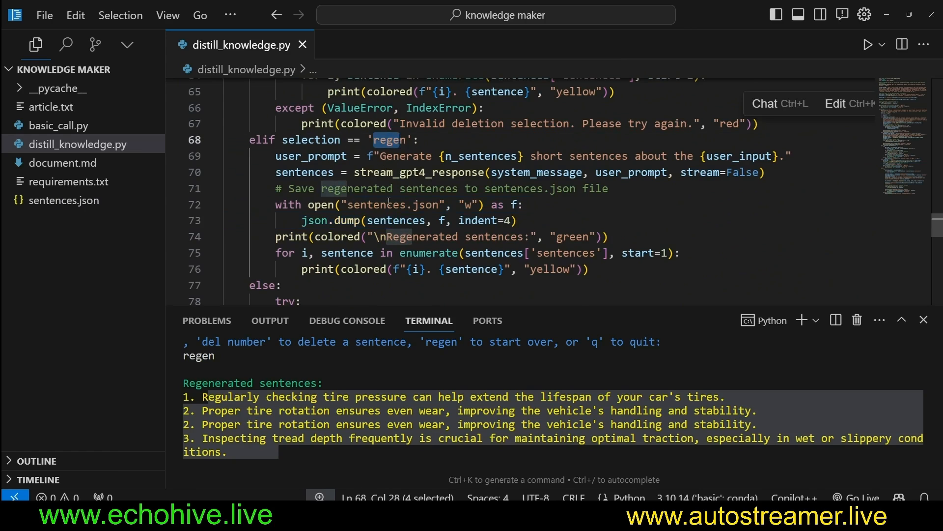
pyautogui.scroll(-3, 389, 202)
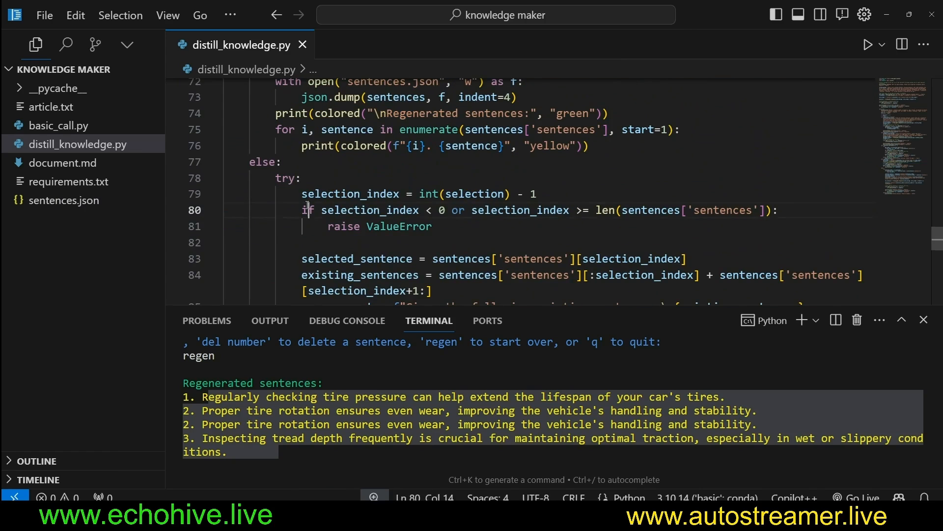
pyautogui.moveTo(303, 210); pyautogui.dragTo(420, 227)
pyautogui.scroll(-2, 420, 227)
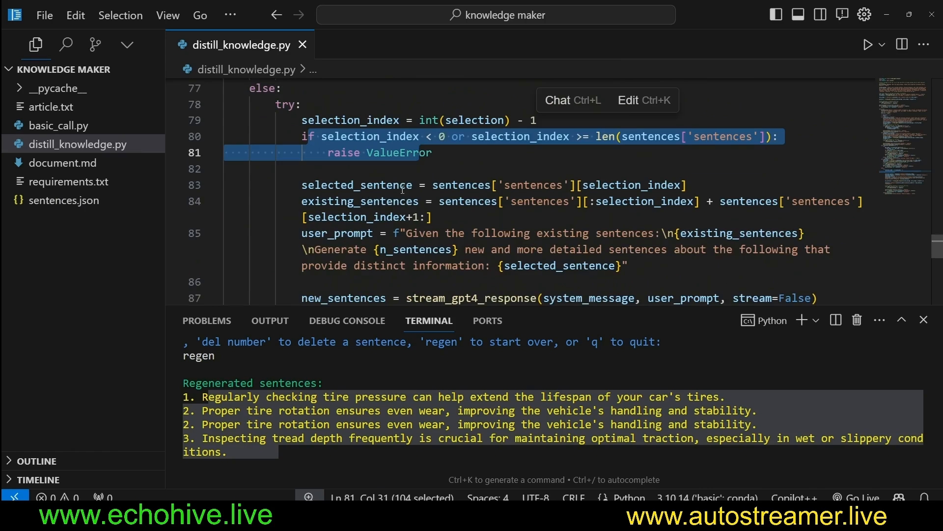
pyautogui.moveTo(325, 184); pyautogui.dragTo(440, 221)
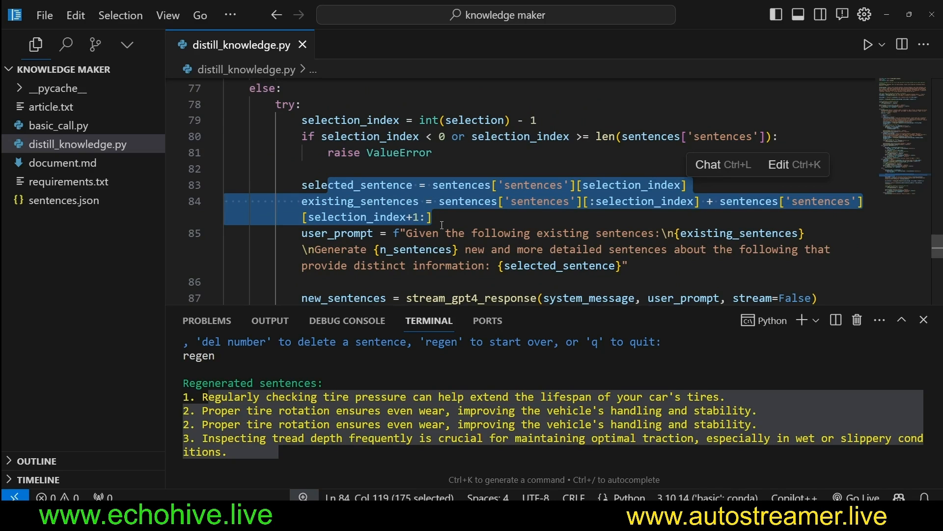
pyautogui.click(240, 419)
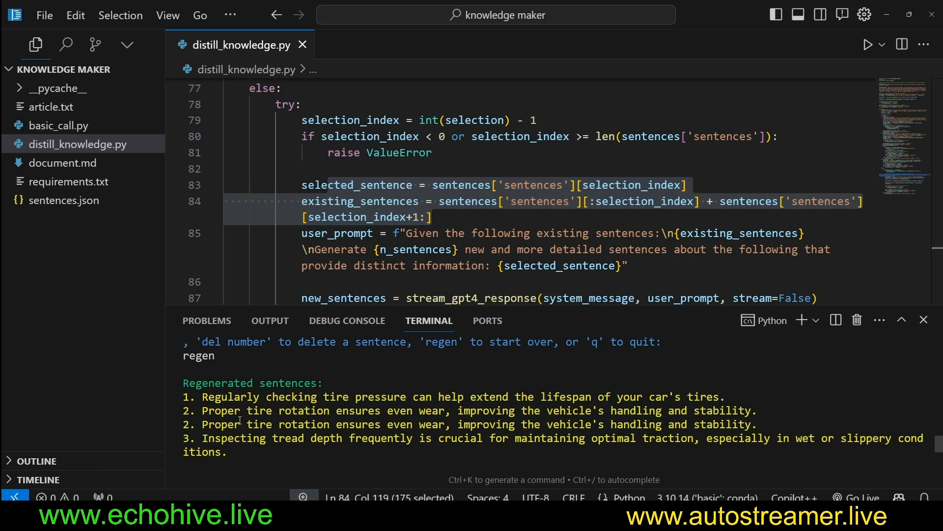
pyautogui.moveTo(246, 411); pyautogui.dragTo(305, 437)
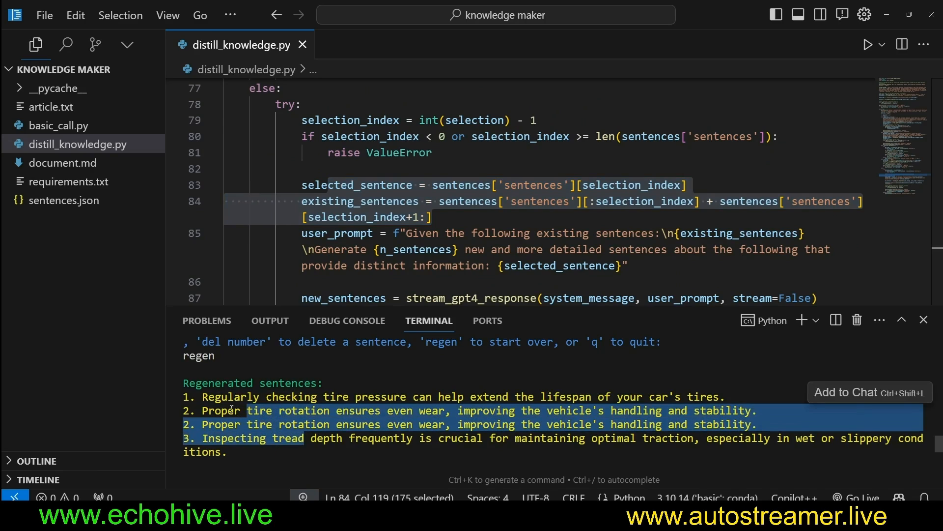
pyautogui.moveTo(203, 397); pyautogui.dragTo(465, 397)
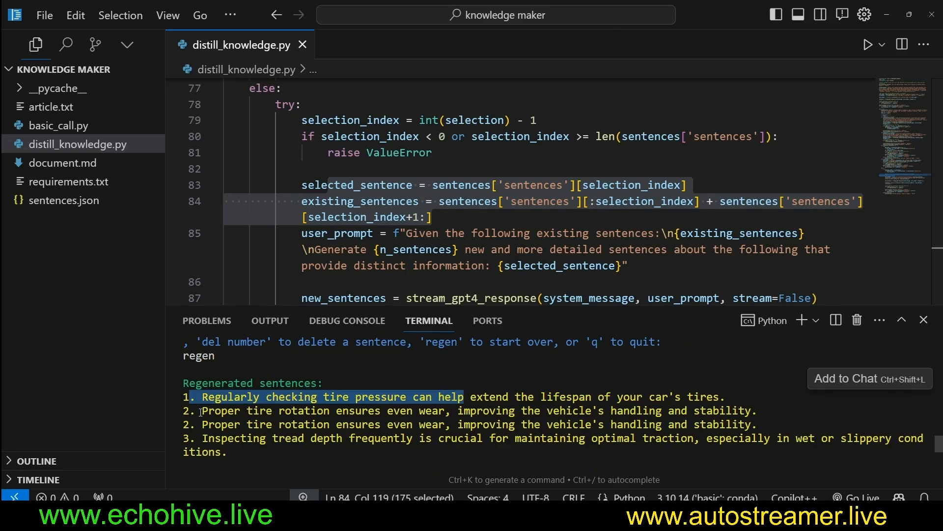
pyautogui.moveTo(185, 411); pyautogui.dragTo(404, 440)
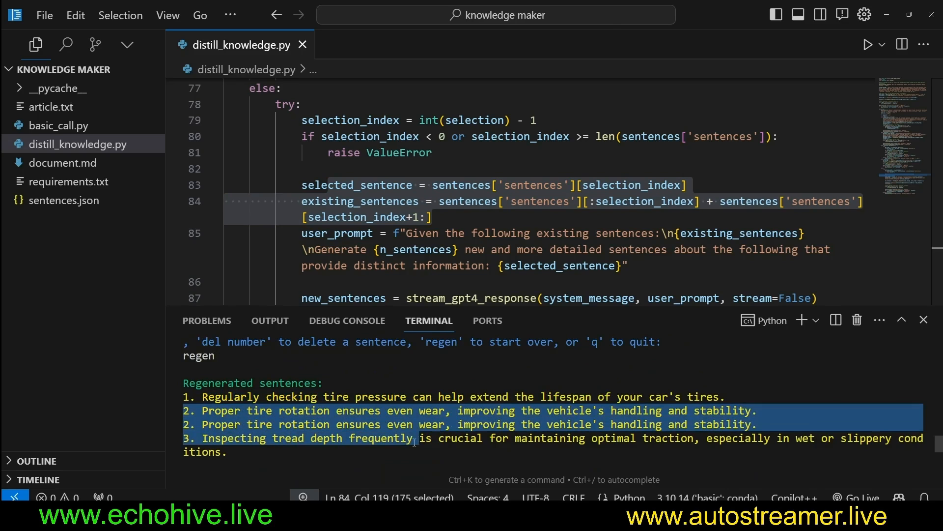
pyautogui.scroll(-2, 405, 440)
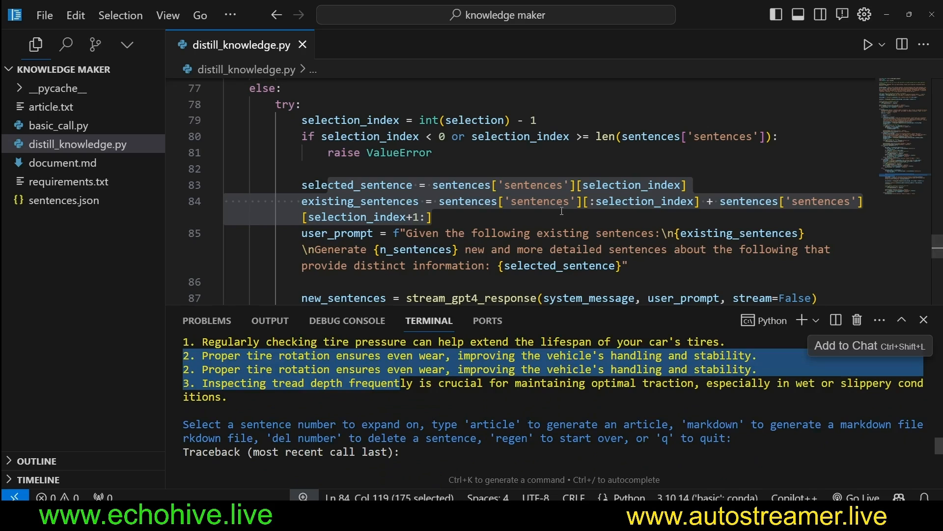
pyautogui.click(466, 250)
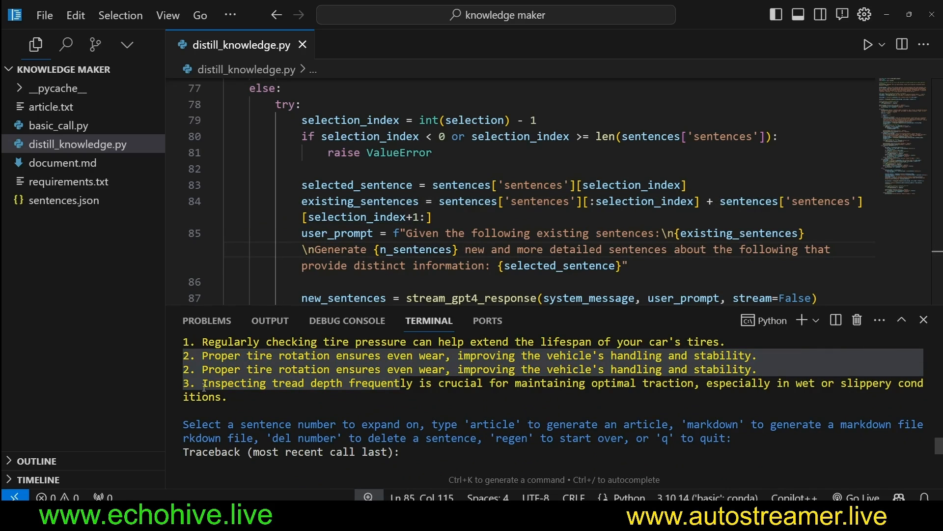
pyautogui.scroll(-2, 354, 144)
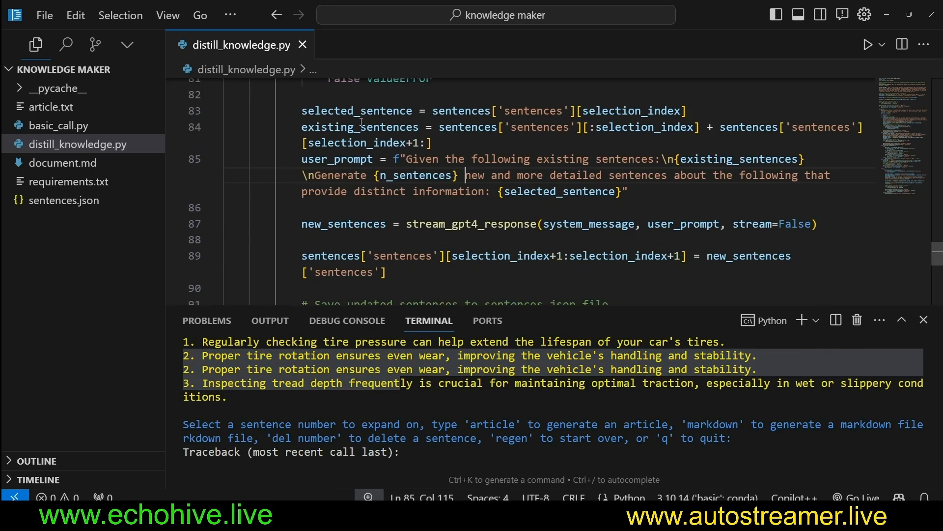
# Go over the expansion prompt's selected-sentence, more-detail and distinct-information parts, checking the Output and Terminal panels
pyautogui.moveTo(361, 111)
pyautogui.mouseDown()
pyautogui.moveTo(410, 142)
pyautogui.moveTo(806, 159)
pyautogui.mouseUp()
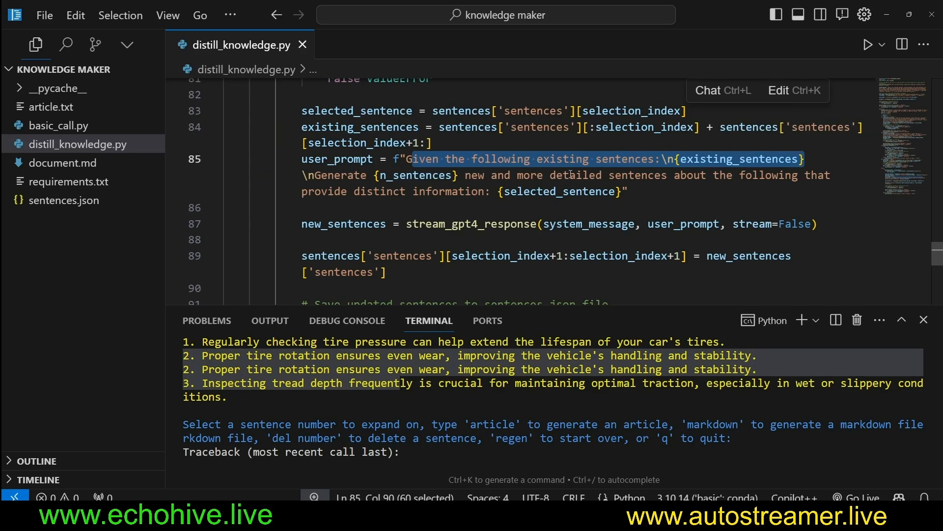
pyautogui.moveTo(315, 175); pyautogui.dragTo(604, 177)
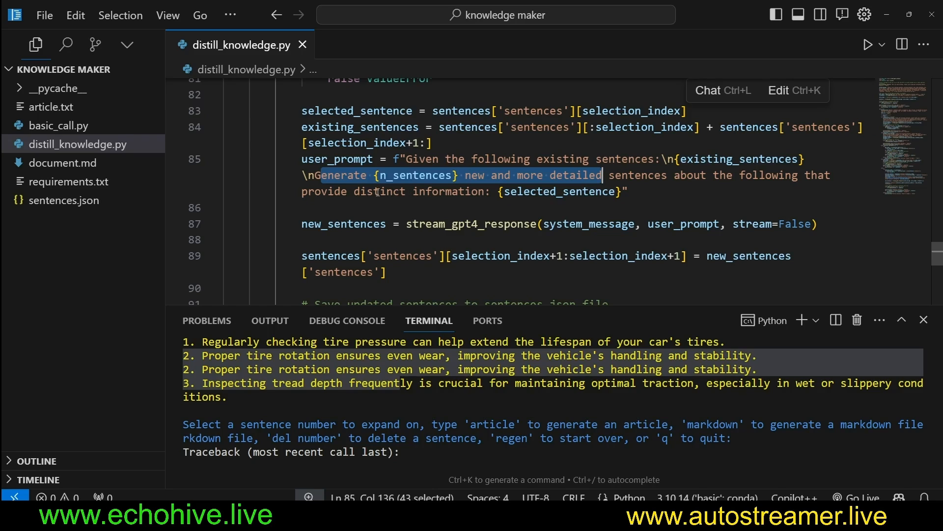
pyautogui.moveTo(355, 191); pyautogui.dragTo(662, 197)
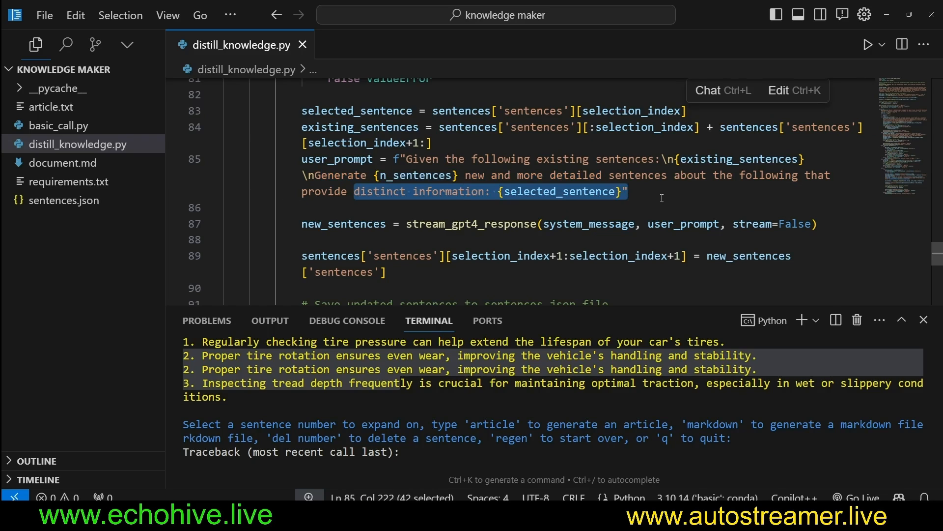
pyautogui.click(270, 320)
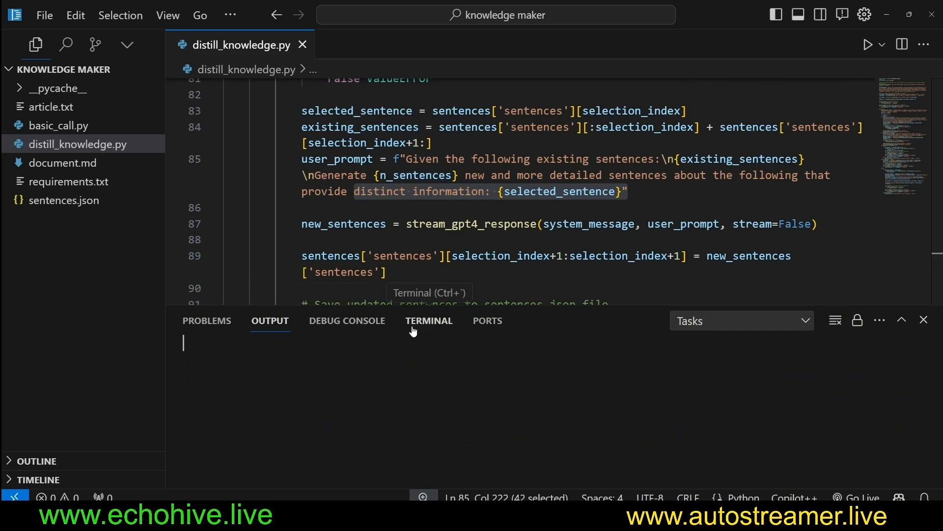
pyautogui.click(428, 320)
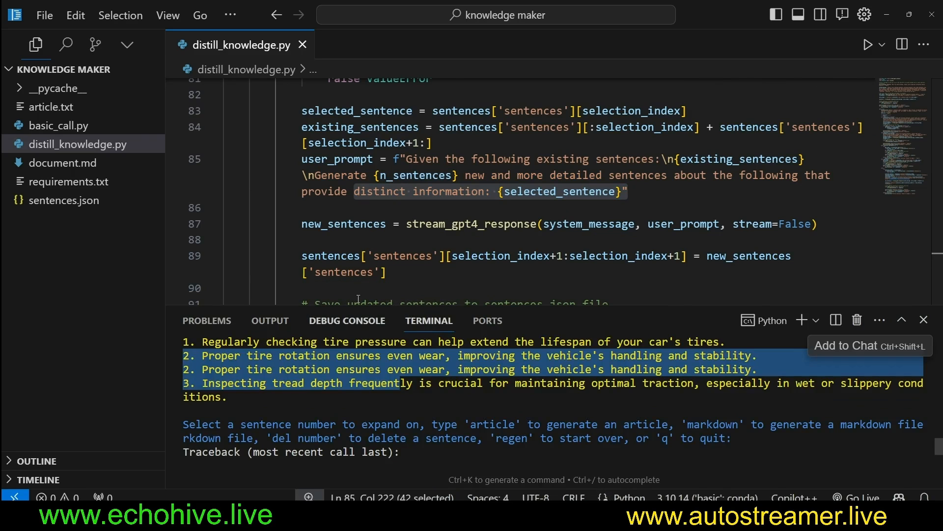
pyautogui.scroll(-5, 404, 269)
pyautogui.scroll(2, 405, 251)
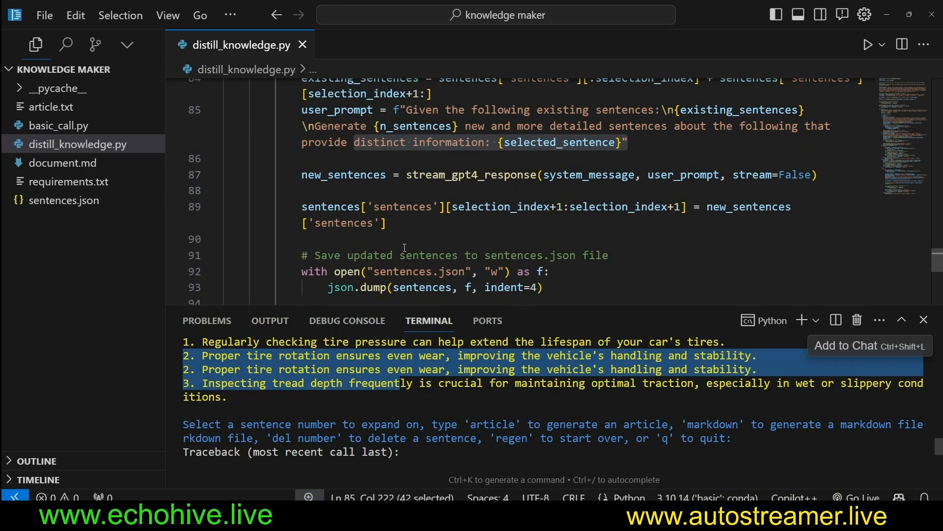
# Review the new_sentences insertion and printing code, scroll to the top and enlarge the terminal to show the traceback
pyautogui.doubleClick(343, 175)
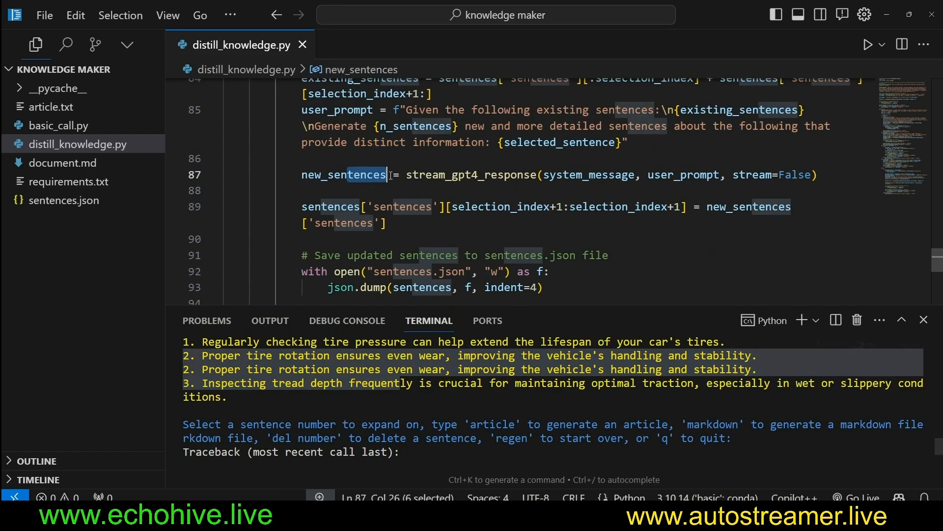
pyautogui.tripleClick(325, 207)
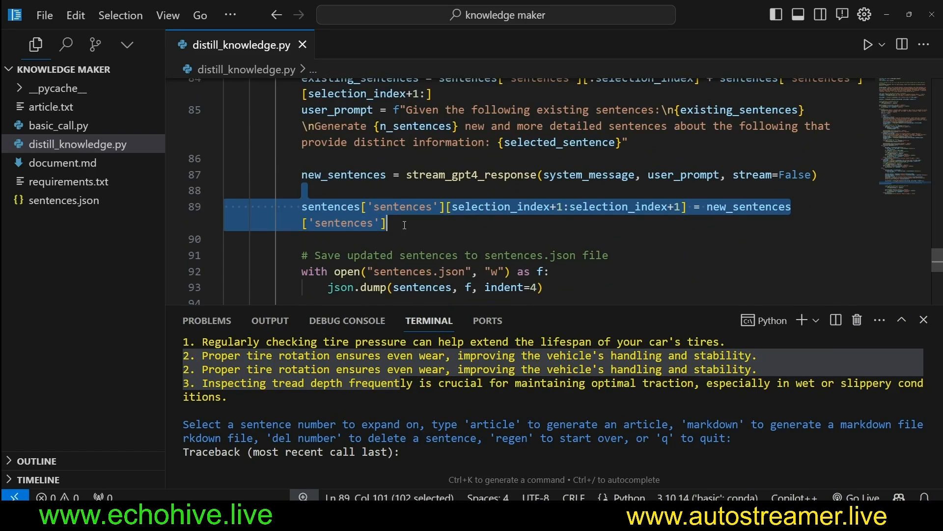
pyautogui.scroll(-2, 410, 232)
pyautogui.moveTo(301, 198)
pyautogui.mouseDown()
pyautogui.moveTo(428, 214)
pyautogui.moveTo(401, 213)
pyautogui.moveTo(440, 229)
pyautogui.mouseUp()
pyautogui.scroll(-1, 426, 214)
pyautogui.scroll(-1, 448, 261)
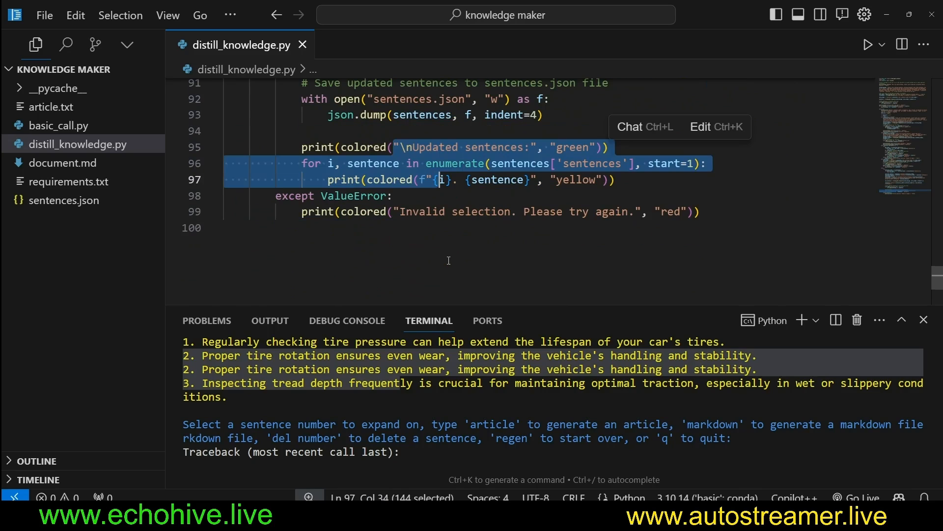
pyautogui.moveTo(759, 356); pyautogui.dragTo(178, 365)
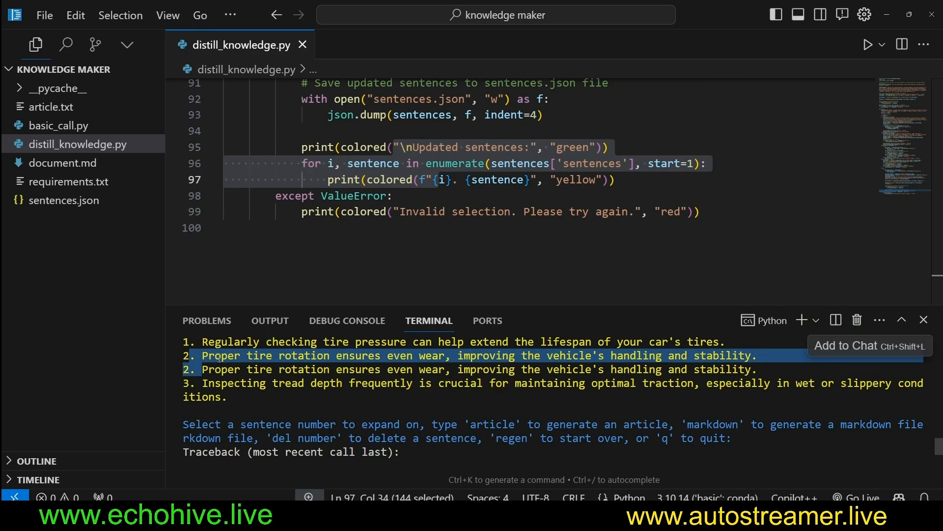
pyautogui.scroll(-1, 339, 244)
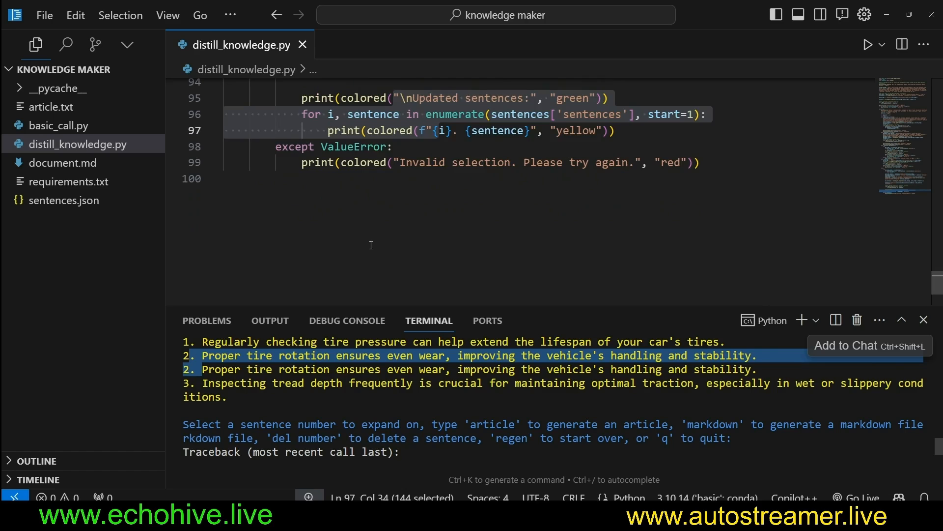
pyautogui.scroll(1, 498, 201)
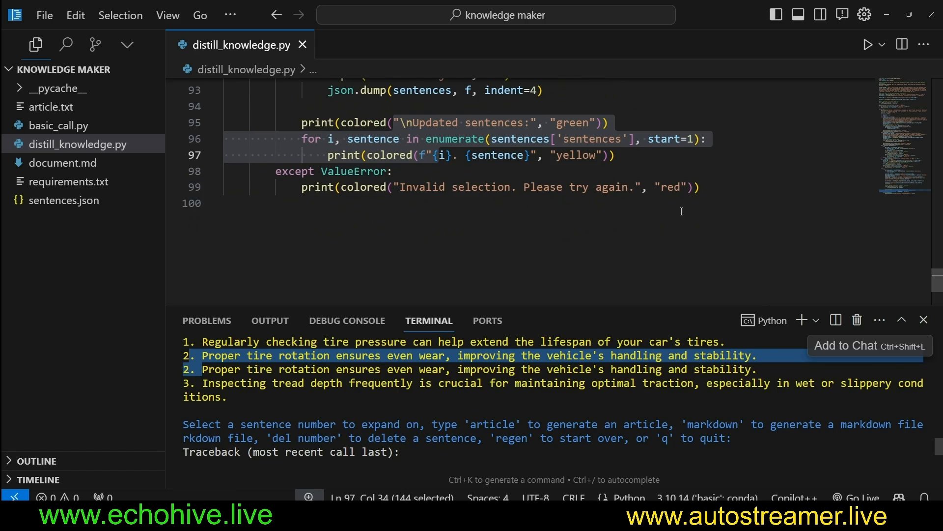
pyautogui.moveTo(937, 280); pyautogui.dragTo(936, 89)
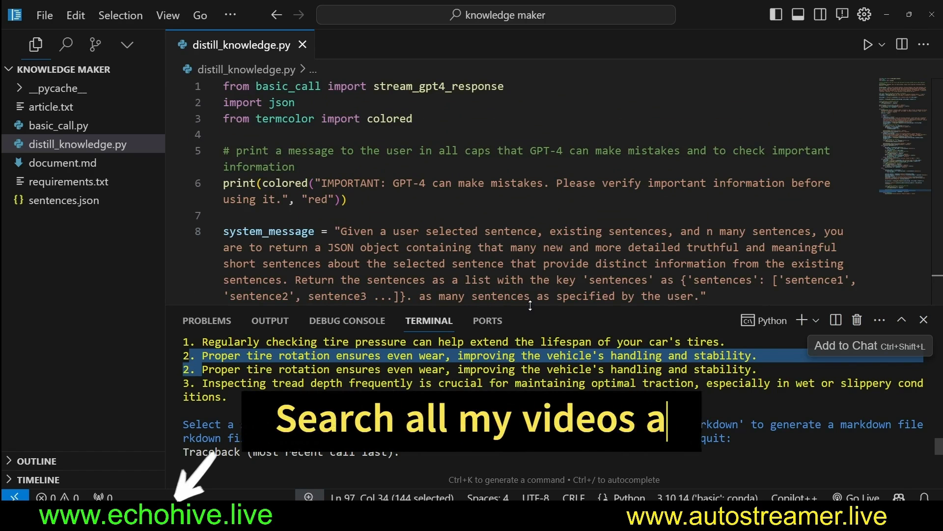
pyautogui.moveTo(505, 309); pyautogui.dragTo(487, 210)
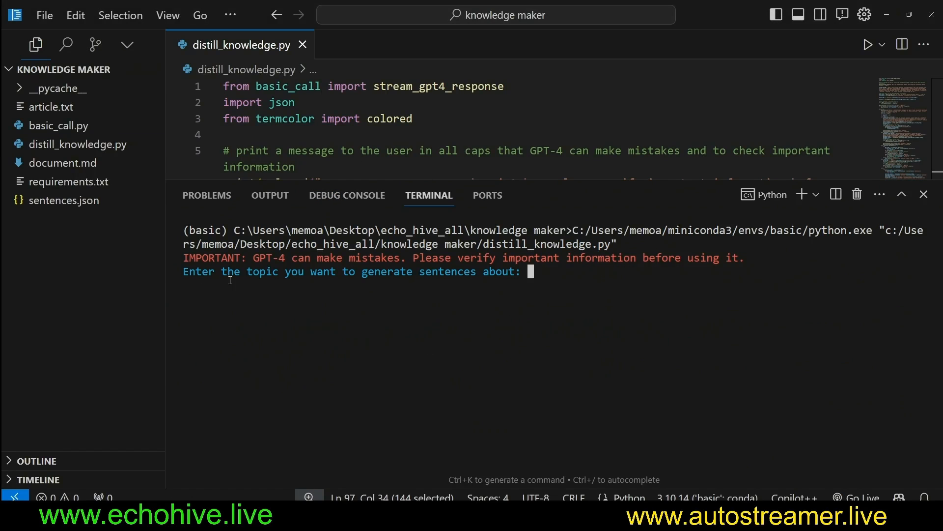
# Paste the topic 'how build a saas webapp with next js' at the script's prompt and submit it
pyautogui.moveTo(259, 271); pyautogui.dragTo(376, 272)
pyautogui.click(571, 295)
pyautogui.write('how build a saas webapp with next js')
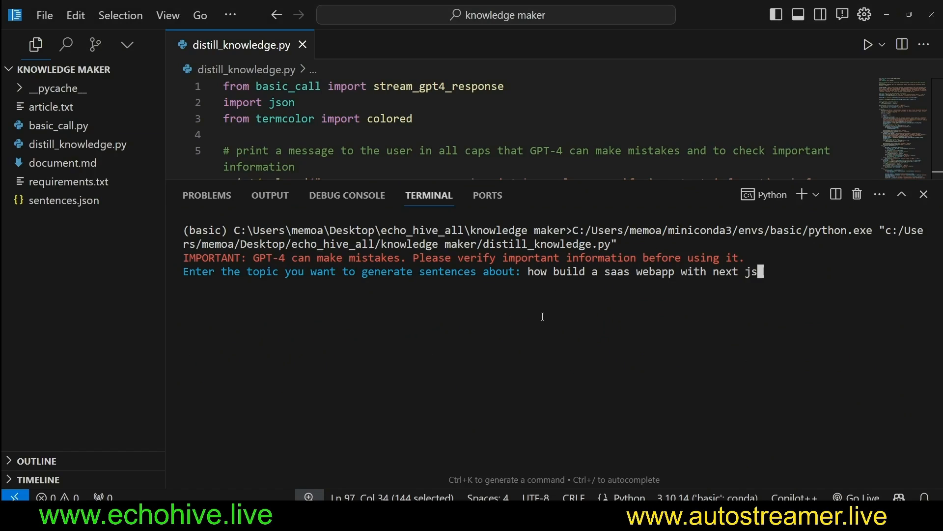
pyautogui.moveTo(542, 271); pyautogui.dragTo(719, 271)
pyautogui.click(784, 279)
pyautogui.press('Return')
pyautogui.write('5')
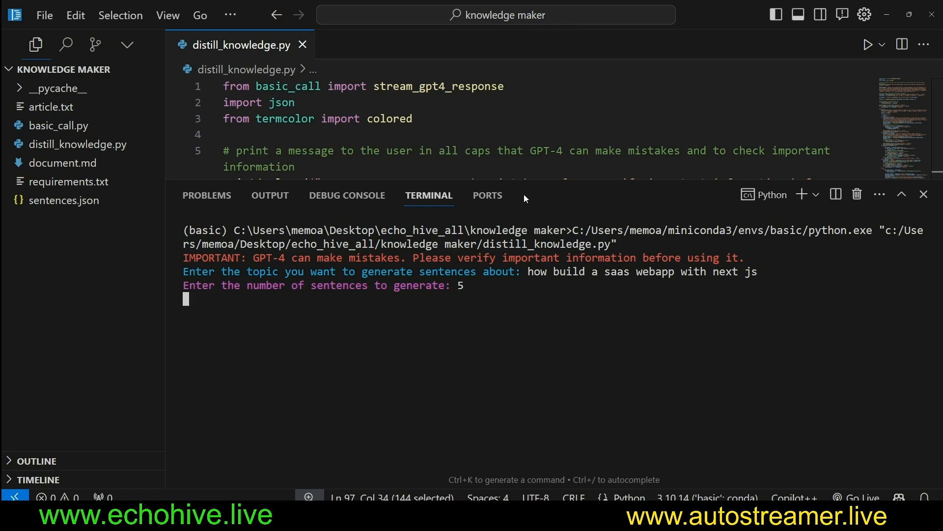
# Enlarge the terminal and review the generated sentences, noting static site generation and the API routes in sentence 4
pyautogui.moveTo(527, 185); pyautogui.dragTo(527, 94)
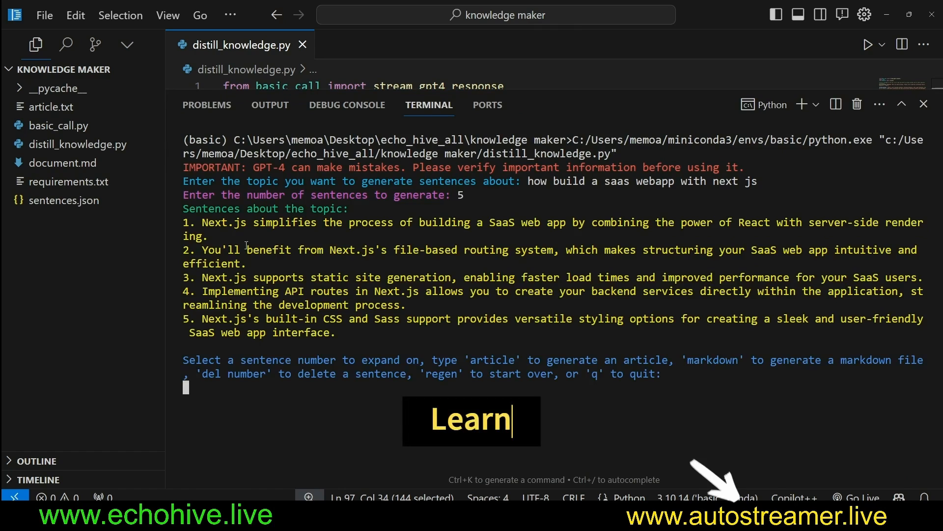
pyautogui.moveTo(431, 223); pyautogui.dragTo(924, 222)
pyautogui.moveTo(298, 250)
pyautogui.mouseDown()
pyautogui.moveTo(246, 262)
pyautogui.moveTo(662, 277)
pyautogui.mouseUp()
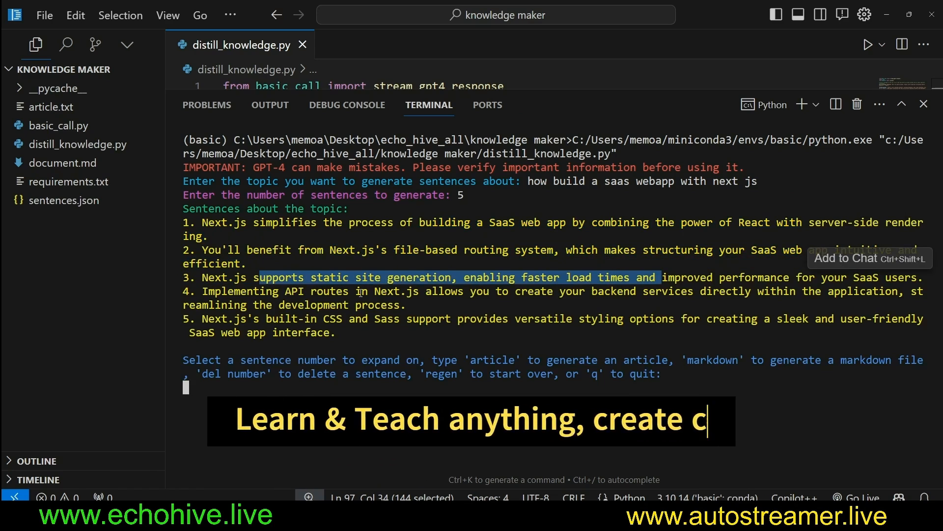
pyautogui.moveTo(361, 291); pyautogui.dragTo(267, 291)
pyautogui.click(261, 387)
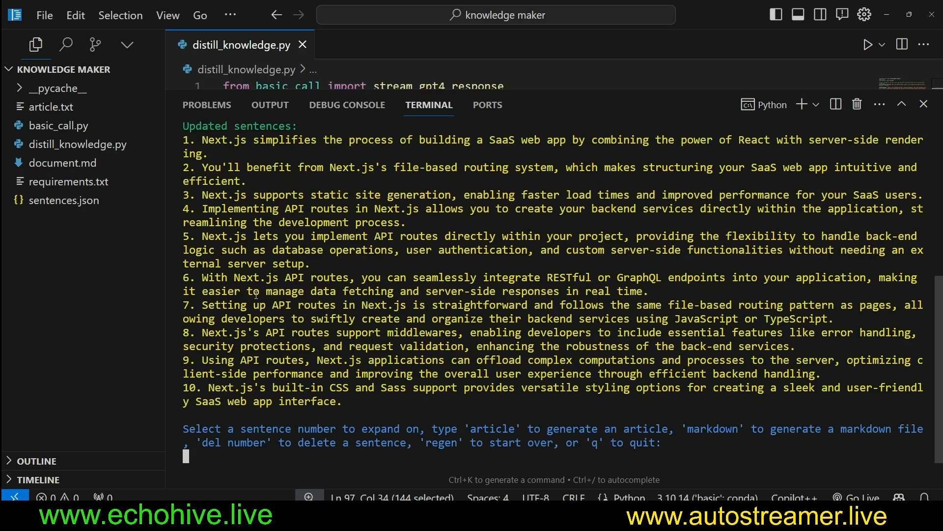
# Review the new API-route sentences 5 to 8, then submit sentence 9 for expansion
pyautogui.moveTo(228, 238); pyautogui.dragTo(265, 350)
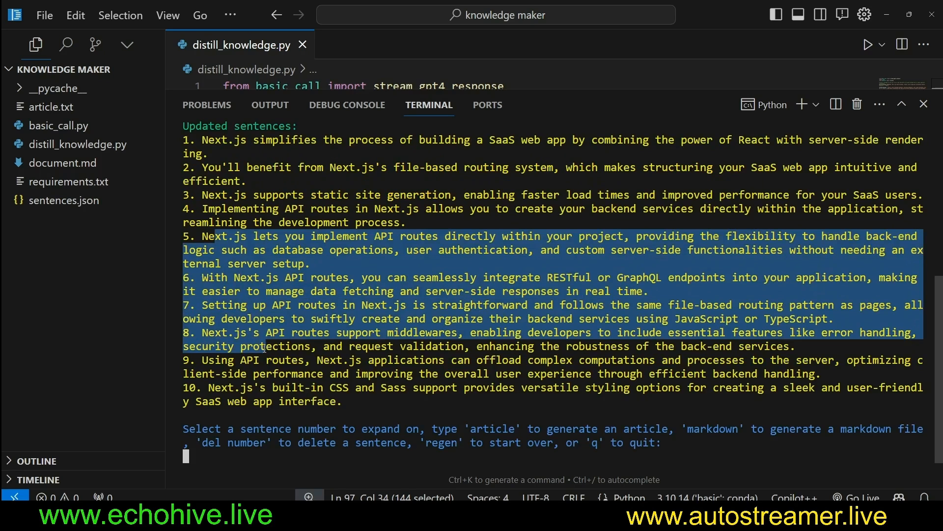
pyautogui.click(224, 335)
pyautogui.moveTo(184, 333); pyautogui.dragTo(383, 347)
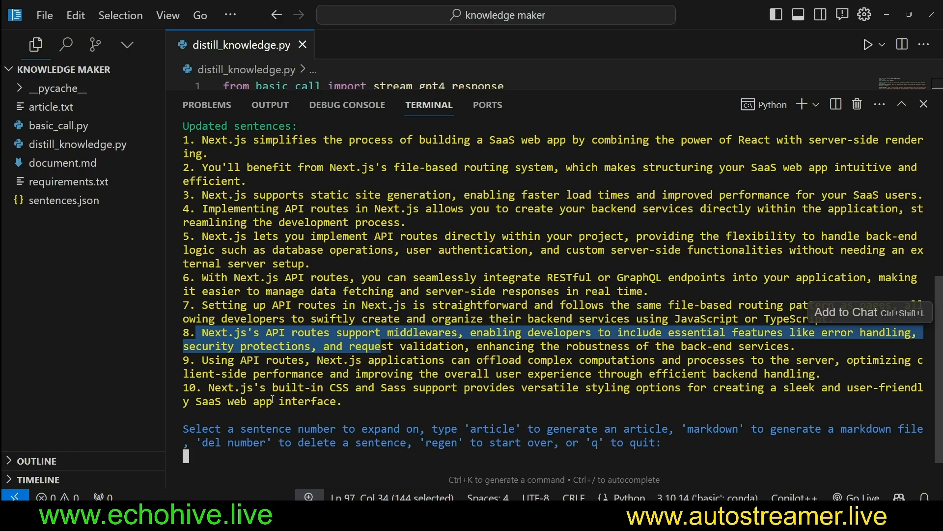
pyautogui.click(216, 456)
pyautogui.write('9')
pyautogui.press('Return')
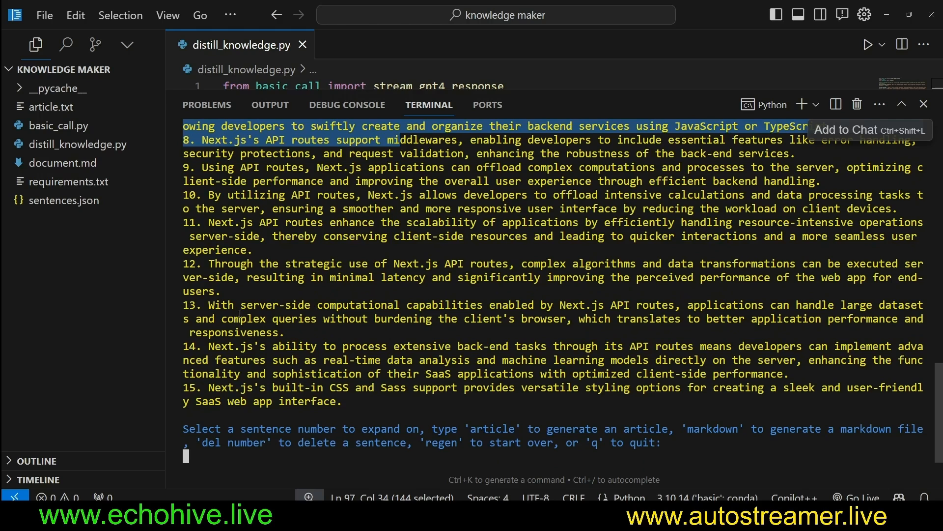
# Delete sentence 14 about advanced features with 'del 14'
pyautogui.moveTo(209, 345); pyautogui.dragTo(295, 360)
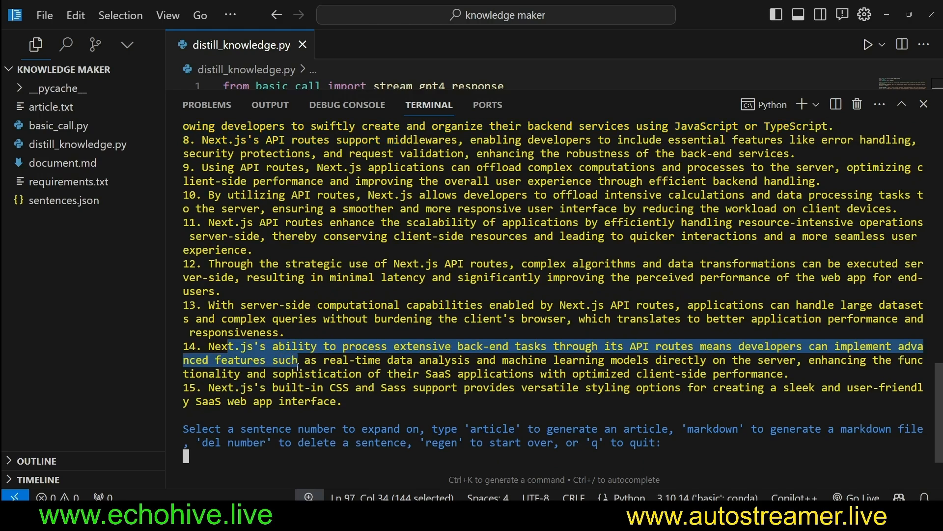
pyautogui.click(234, 462)
pyautogui.write('del 14')
pyautogui.press('Return')
pyautogui.write('artic')
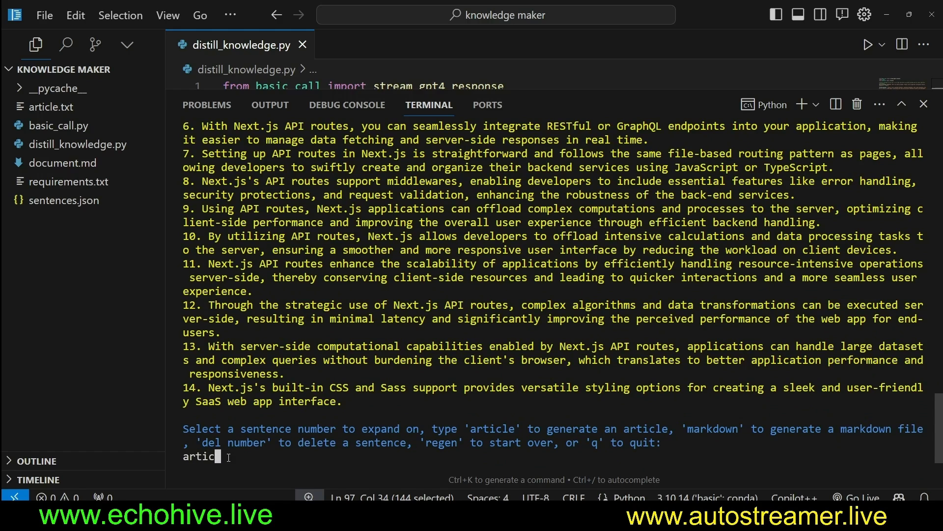
pyautogui.write('le')
# Generate the article with 'article', then view article.txt with sentences.json in a right split and resize the terminal
pyautogui.press('Return')
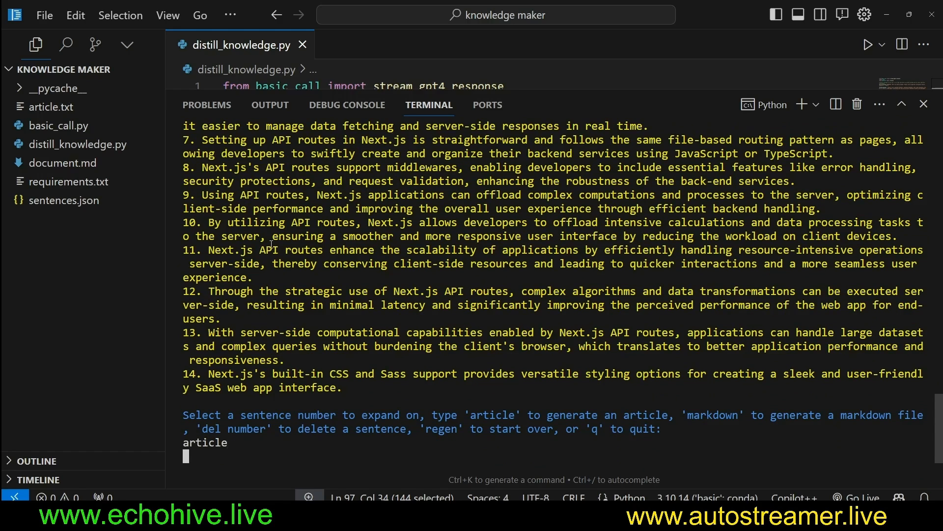
pyautogui.click(51, 107)
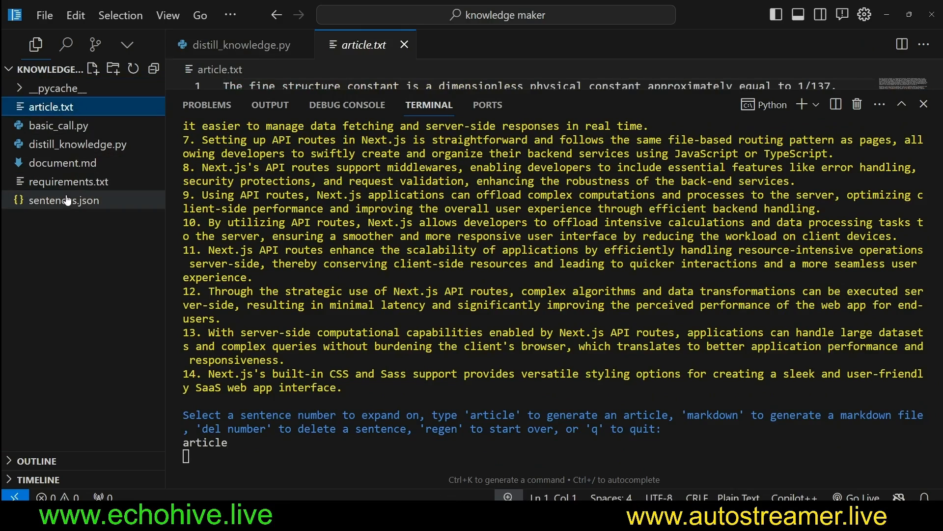
pyautogui.moveTo(64, 200)
pyautogui.mouseDown()
pyautogui.moveTo(705, 144)
pyautogui.moveTo(728, 64)
pyautogui.mouseUp()
pyautogui.moveTo(607, 90); pyautogui.dragTo(607, 207)
pyautogui.moveTo(479, 45); pyautogui.dragTo(901, 132)
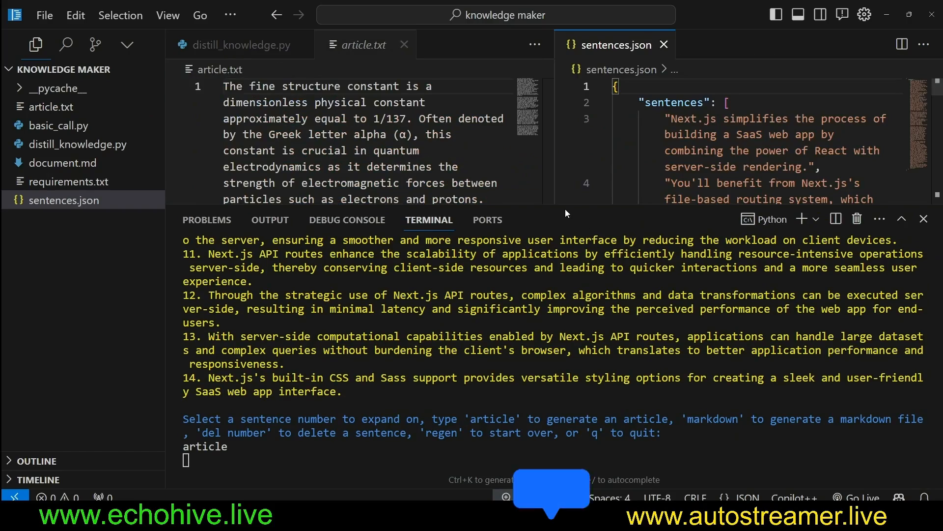
pyautogui.moveTo(563, 208); pyautogui.dragTo(563, 402)
pyautogui.scroll(-5, 733, 221)
pyautogui.scroll(-5, 732, 296)
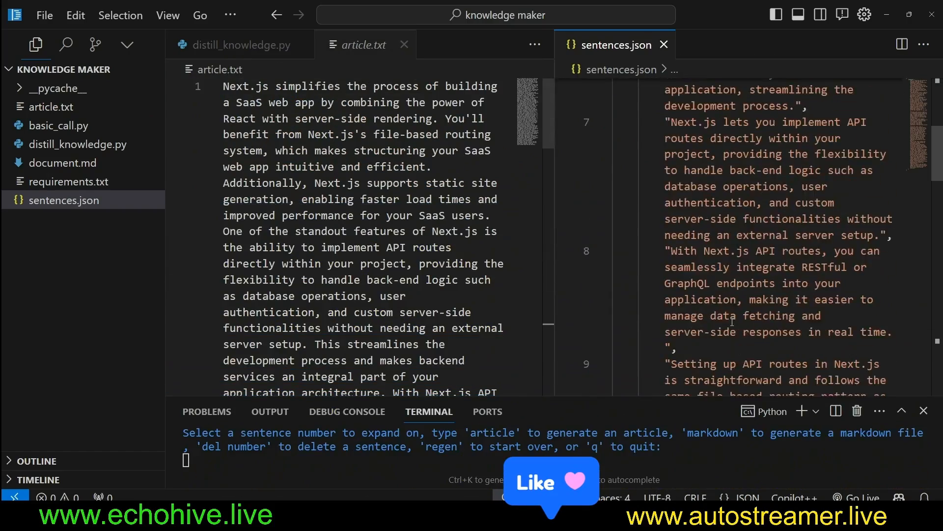
pyautogui.scroll(-5, 733, 296)
pyautogui.scroll(-5, 732, 295)
pyautogui.moveTo(563, 402); pyautogui.dragTo(398, 126)
pyautogui.write('regen')
# Submit 'regen', then open article.txt in the right editor and shrink the terminal to read it
pyautogui.press('Return')
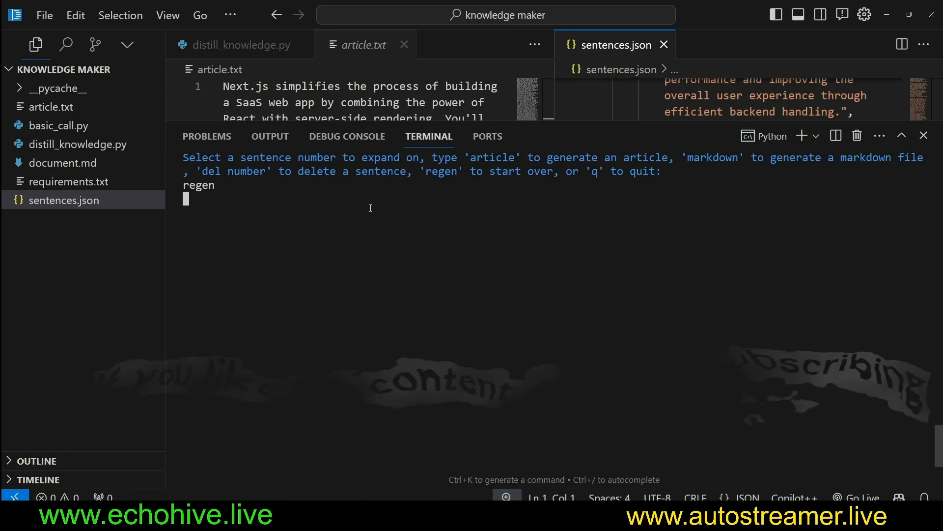
pyautogui.click(50, 107)
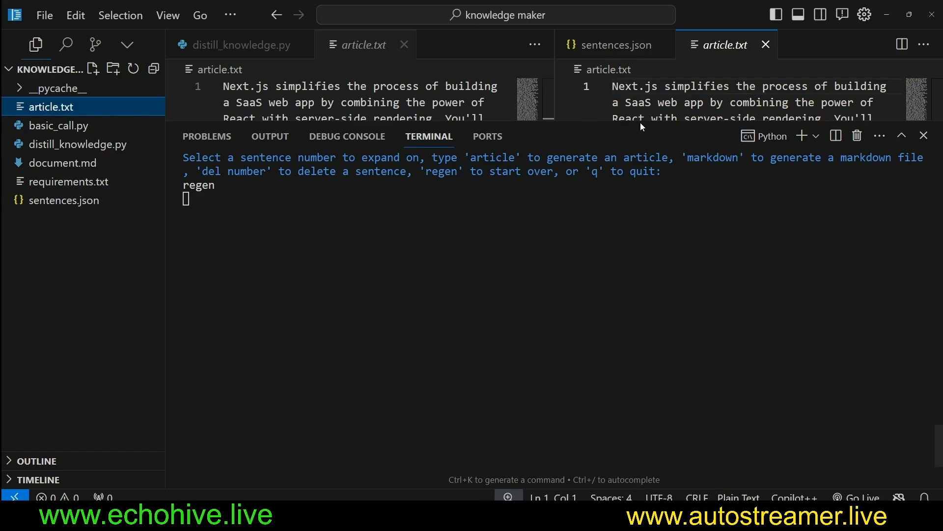
pyautogui.moveTo(666, 127)
pyautogui.mouseDown()
pyautogui.moveTo(650, 264)
pyautogui.moveTo(619, 332)
pyautogui.moveTo(619, 379)
pyautogui.mouseUp()
pyautogui.scroll(-10, 738, 207)
pyautogui.moveTo(938, 221); pyautogui.dragTo(940, 89)
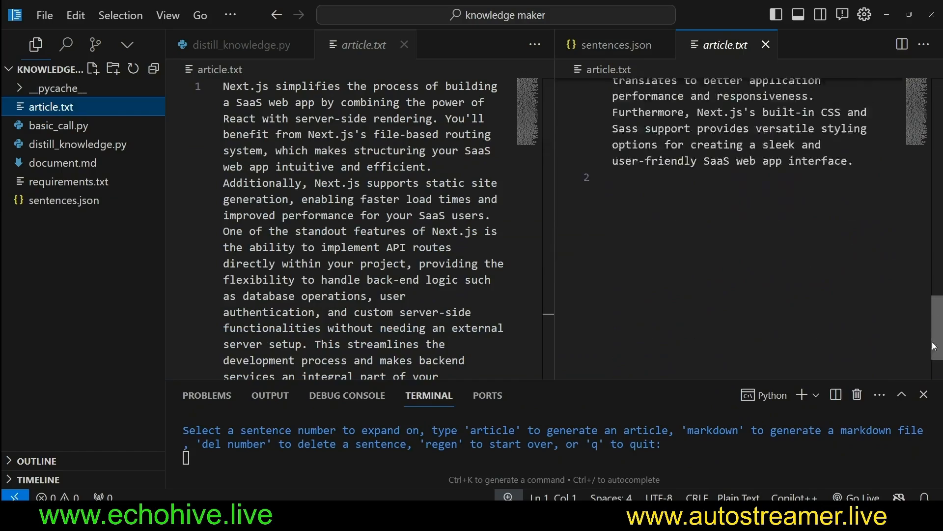
pyautogui.moveTo(940, 125); pyautogui.dragTo(935, 109)
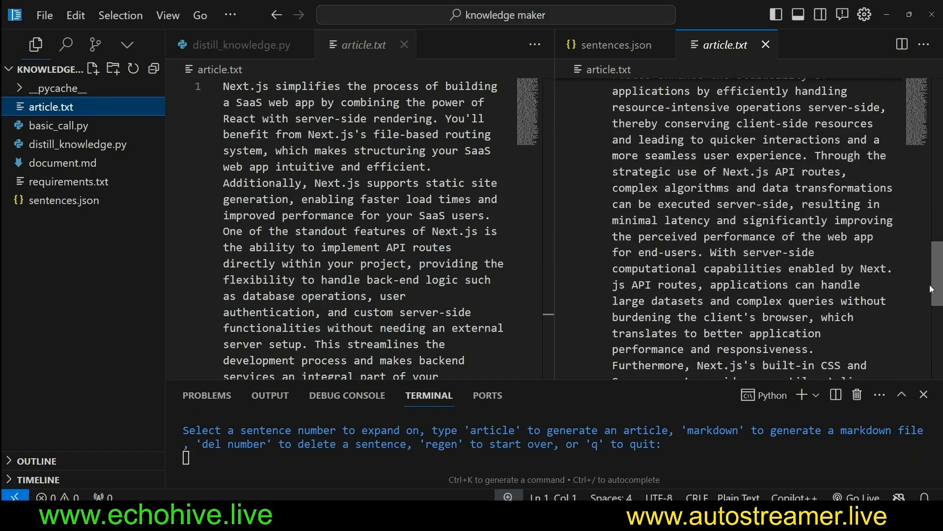
# Enlarge the terminal and show sentences.json with the five regenerated Next.js SaaS sentences
pyautogui.moveTo(516, 380); pyautogui.dragTo(517, 209)
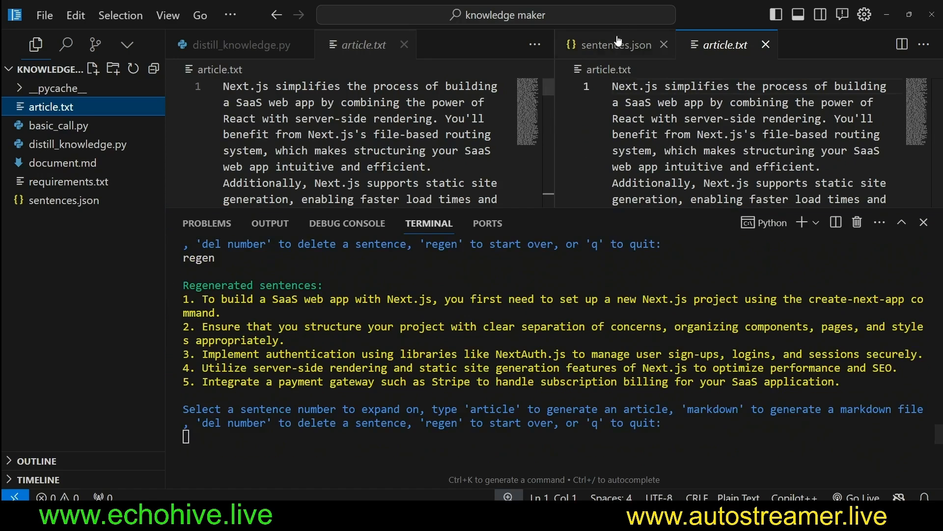
pyautogui.click(607, 44)
pyautogui.scroll(-5, 737, 140)
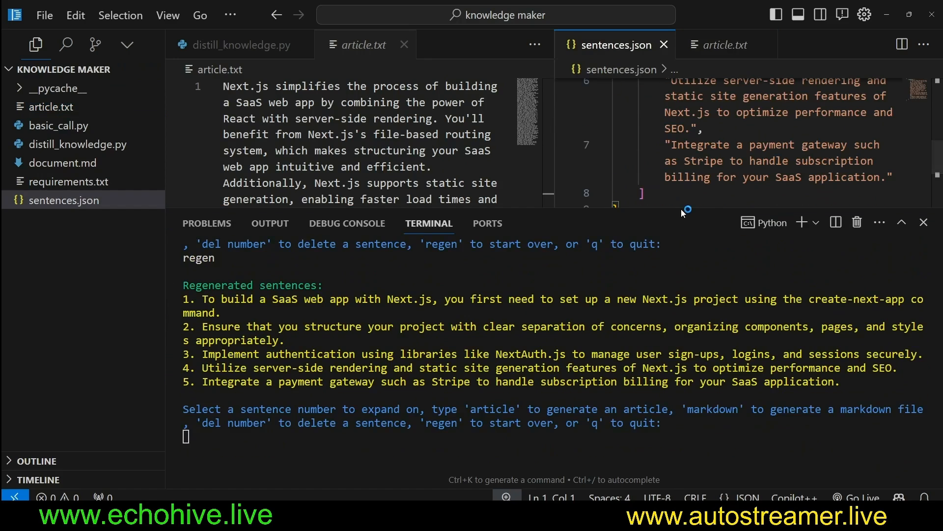
pyautogui.moveTo(680, 210); pyautogui.dragTo(679, 282)
pyautogui.scroll(4, 737, 148)
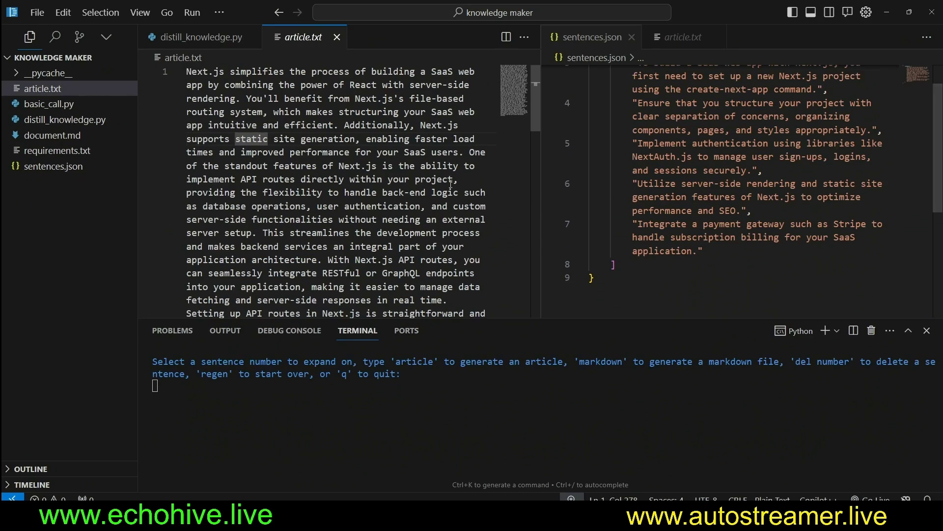
pyautogui.moveTo(413, 320); pyautogui.dragTo(411, 226)
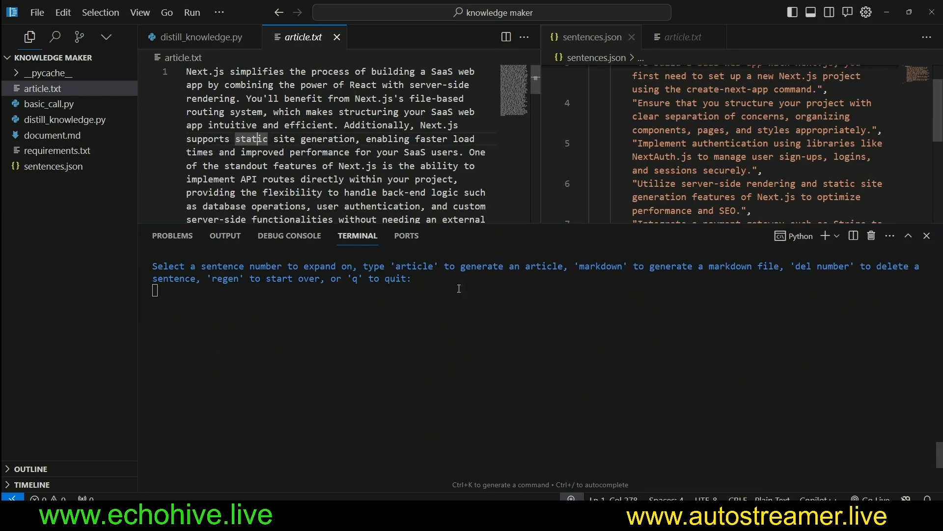
pyautogui.write('2')
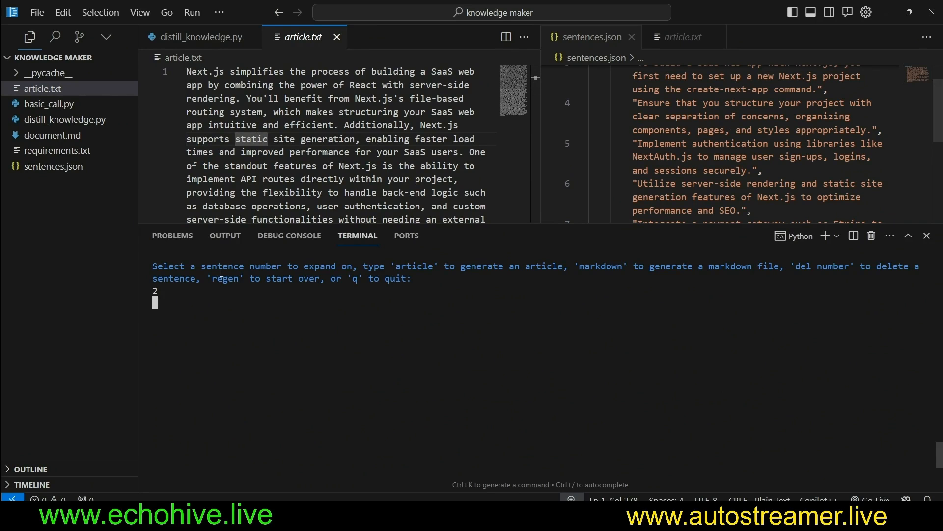
# Submit sentences 2, 3 and 4 for expansion at the prompt and enlarge the terminal to see the output
pyautogui.moveTo(677, 227); pyautogui.dragTo(677, 253)
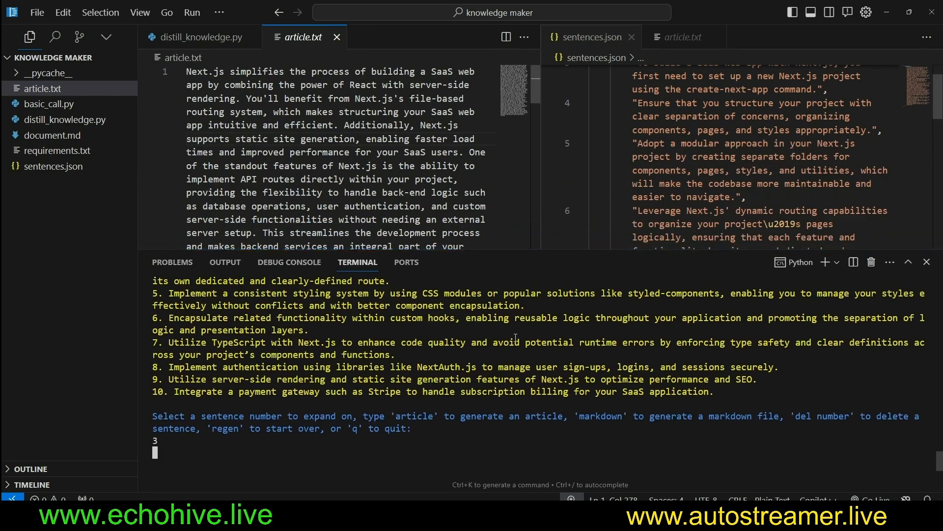
pyautogui.moveTo(177, 293); pyautogui.dragTo(355, 346)
pyautogui.click(355, 400)
pyautogui.write('3')
pyautogui.press('Return')
pyautogui.write('4')
pyautogui.press('Return')
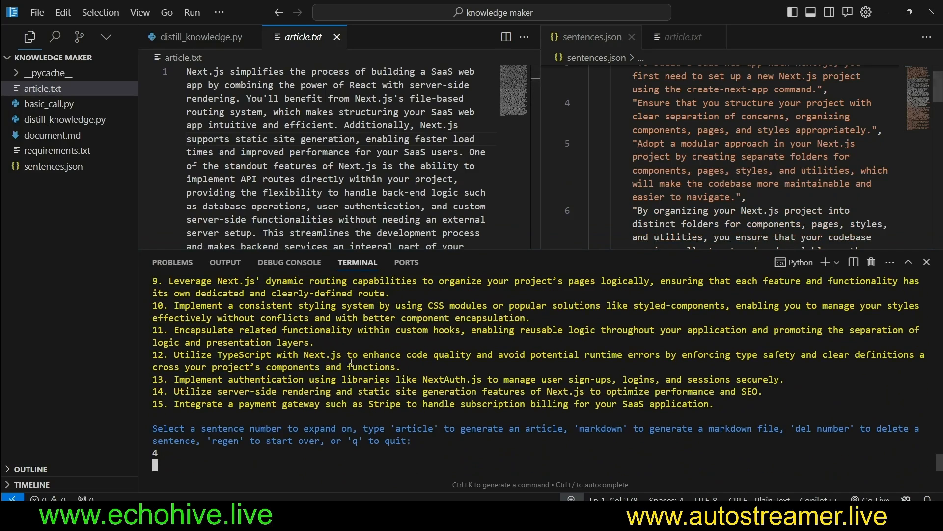
pyautogui.scroll(-10, 754, 147)
pyautogui.moveTo(755, 252); pyautogui.dragTo(755, 169)
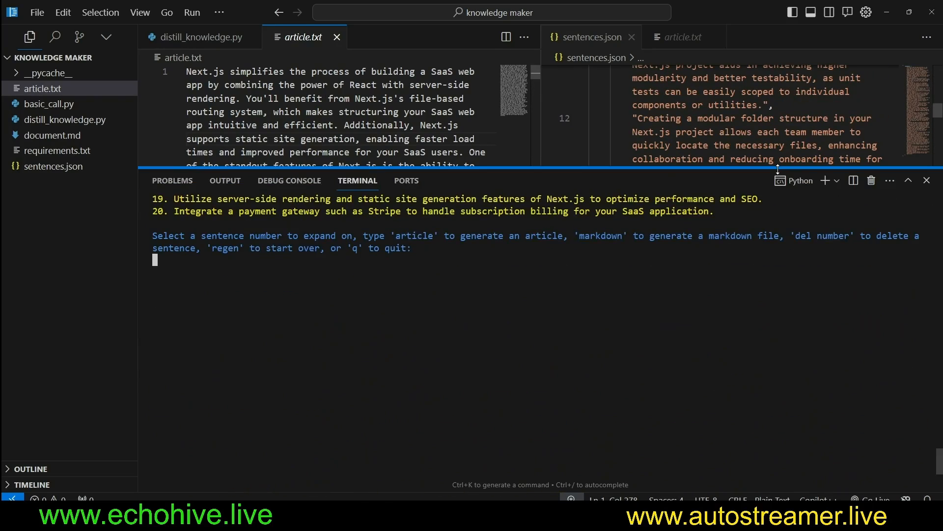
pyautogui.write('markdown')
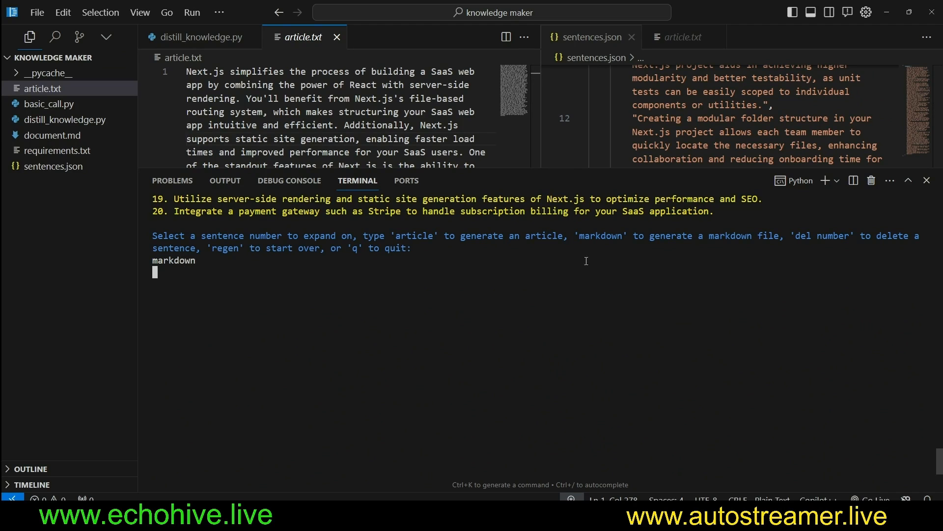
# Shrink the terminal and open document.md showing the 'Building a SaaS Web App with Next.js' heading
pyautogui.moveTo(615, 171); pyautogui.dragTo(615, 254)
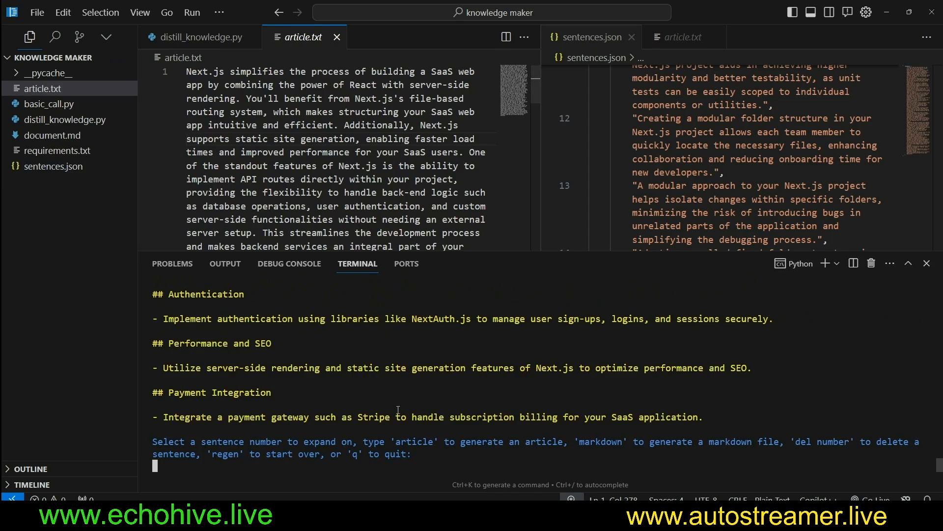
pyautogui.click(52, 136)
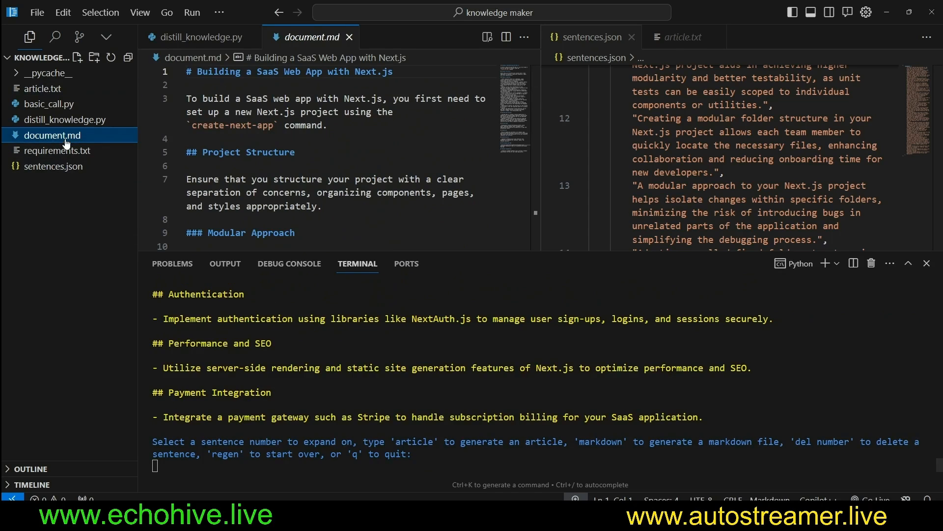
pyautogui.rightClick(53, 137)
pyautogui.press('Escape')
pyautogui.scroll(-3, 332, 162)
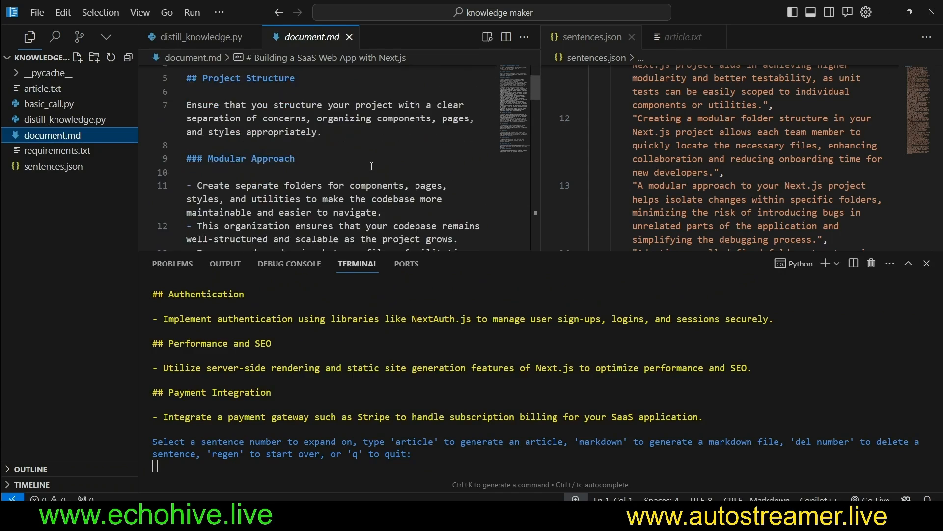
pyautogui.scroll(-3, 332, 162)
# Reopen document.md with Open With… as a rendered Markdown Preview
pyautogui.rightClick(51, 135)
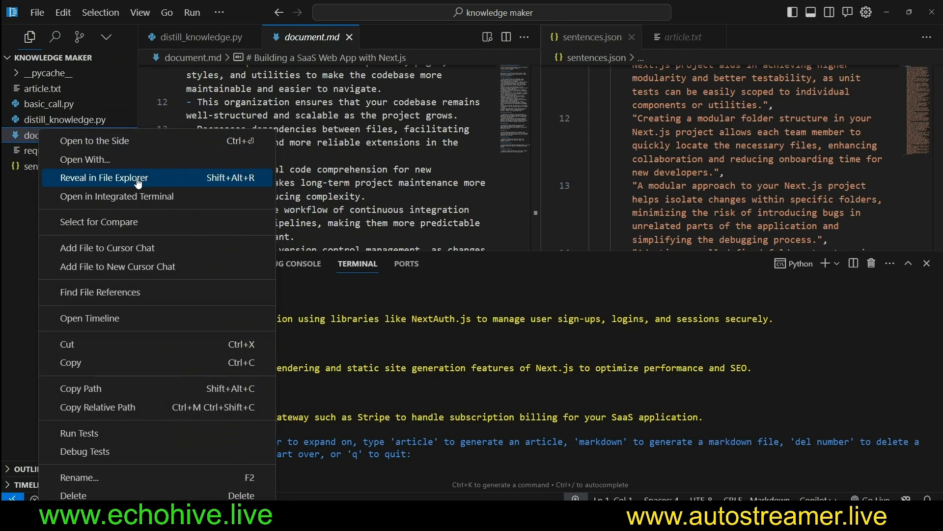
pyautogui.click(82, 170)
pyautogui.click(360, 78)
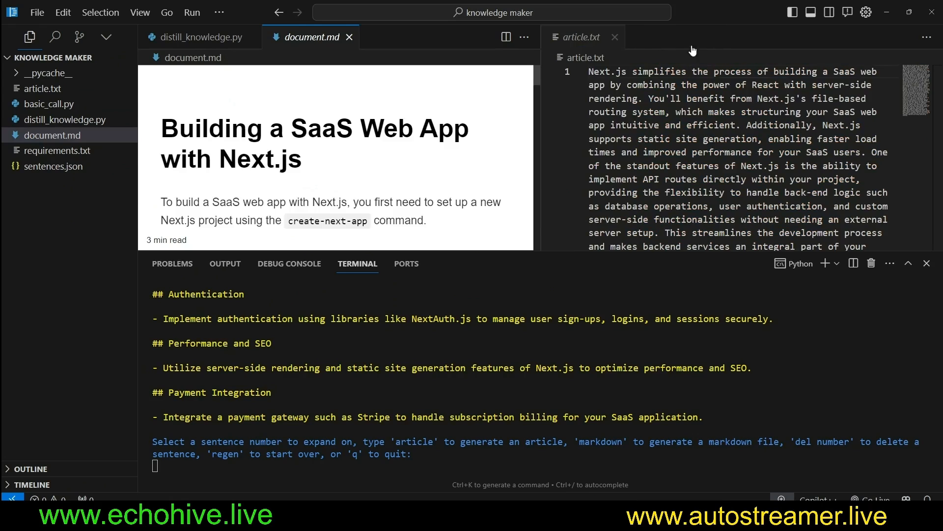
# Close the article.txt editor group so the preview spans the full width, then resize the terminal below it
pyautogui.click(623, 39)
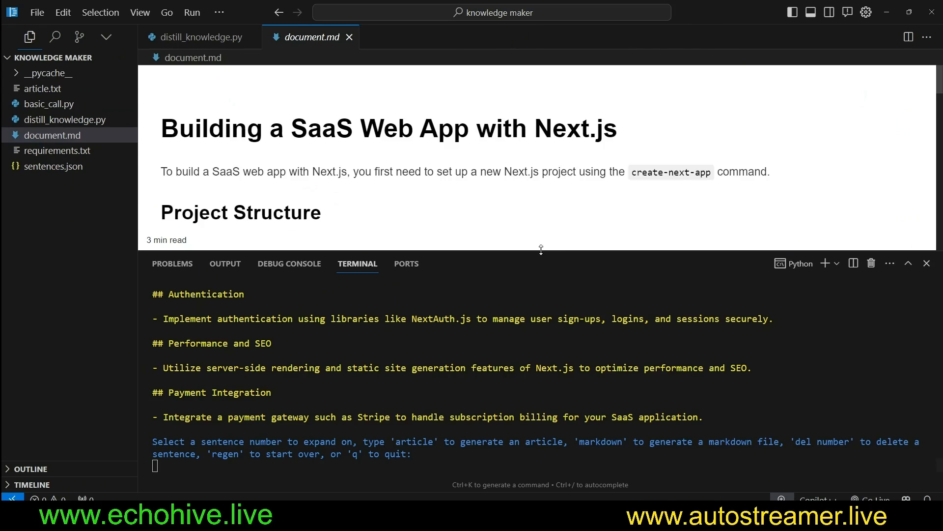
pyautogui.moveTo(543, 252); pyautogui.dragTo(543, 396)
pyautogui.scroll(-10, 529, 340)
pyautogui.scroll(-5, 529, 340)
pyautogui.scroll(-5, 529, 341)
pyautogui.scroll(-3, 529, 341)
pyautogui.scroll(8, 529, 341)
pyautogui.scroll(6, 529, 341)
pyautogui.scroll(5, 529, 341)
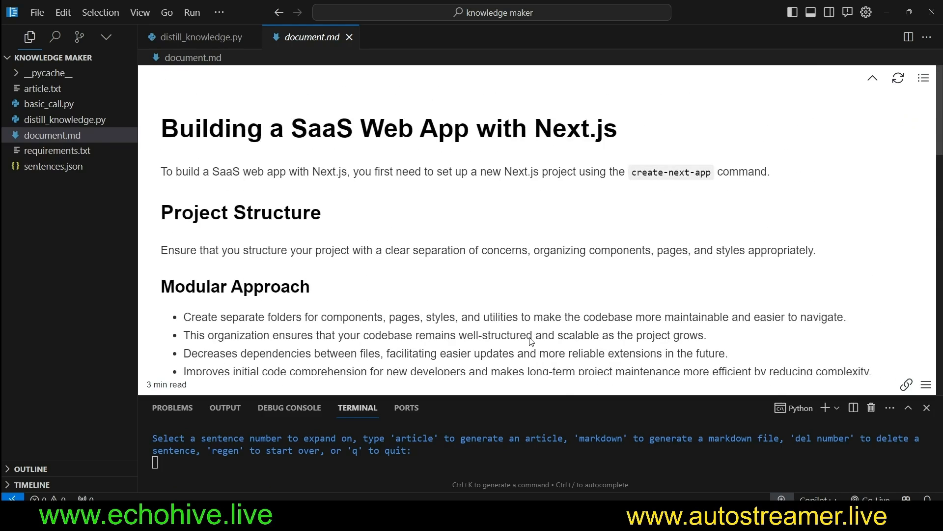
pyautogui.moveTo(549, 395); pyautogui.dragTo(549, 211)
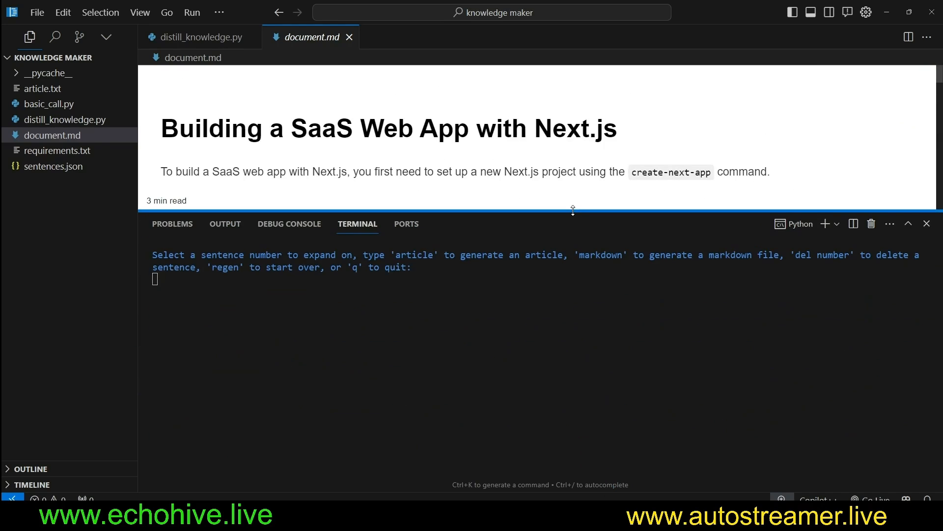